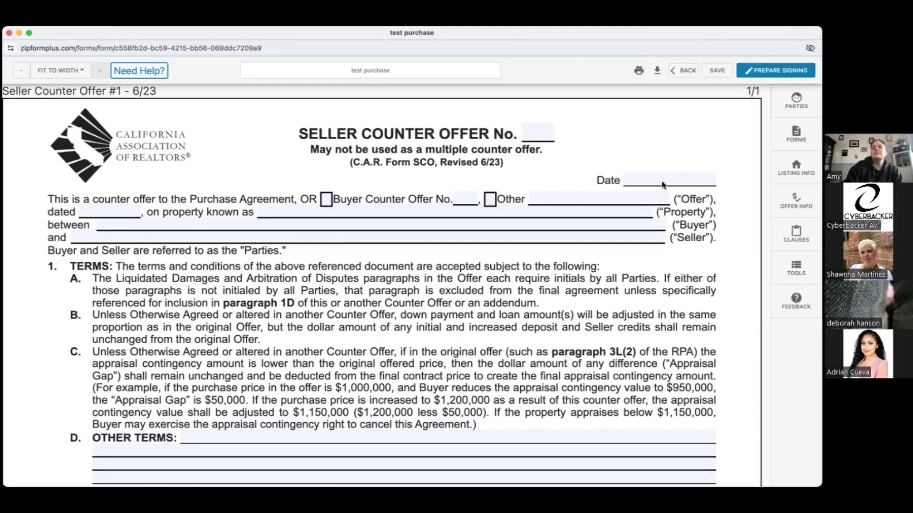
- Date the Seller Counter Offer 02/19/2024 and number it 1
left_click(647, 180)
left_click(601, 171)
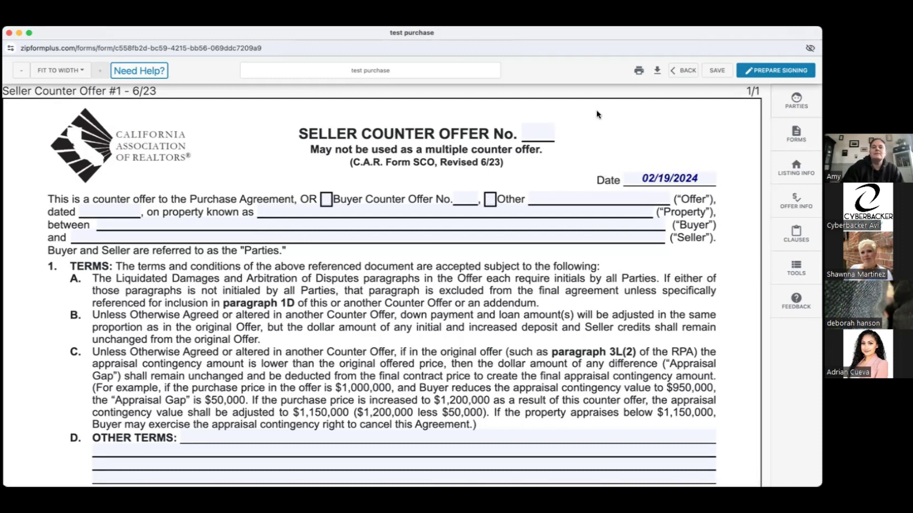
left_click(547, 132)
type("1")
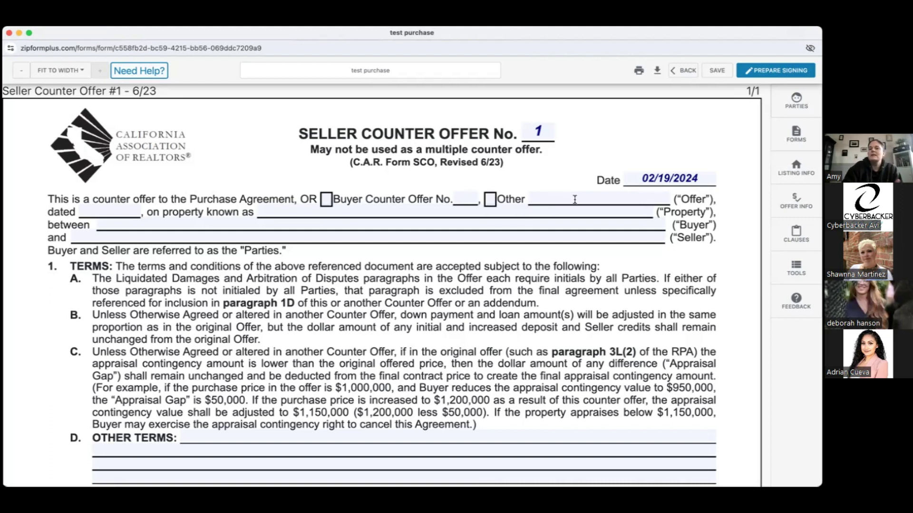
- Set the date of the original purchase offer being countered to 02/18/2024
left_click(108, 210)
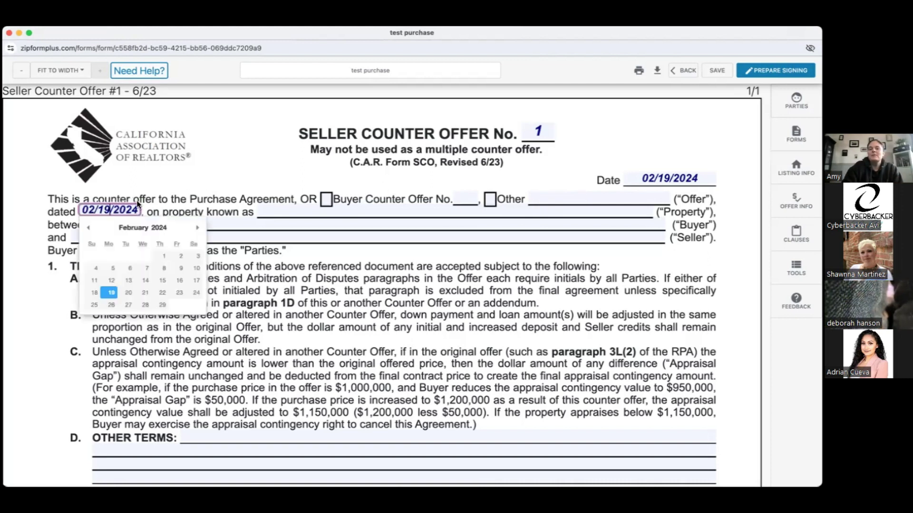
left_click(94, 292)
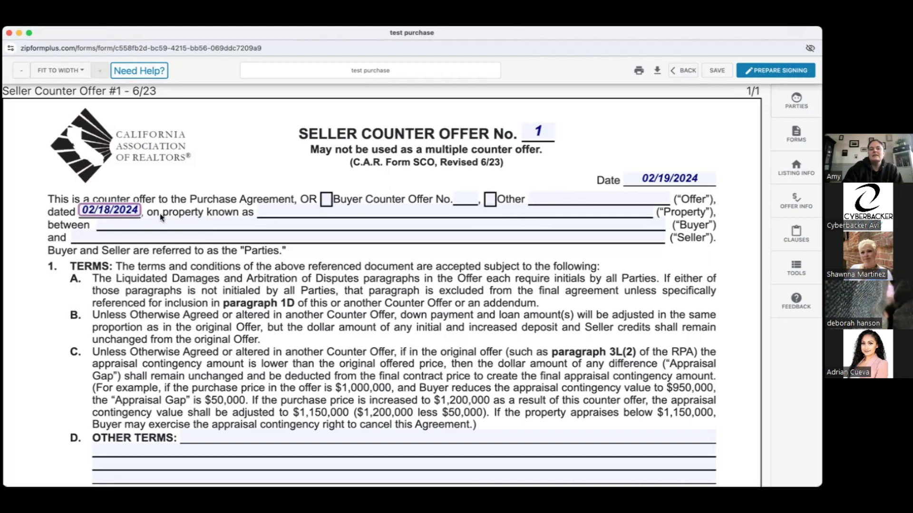
left_click(151, 215)
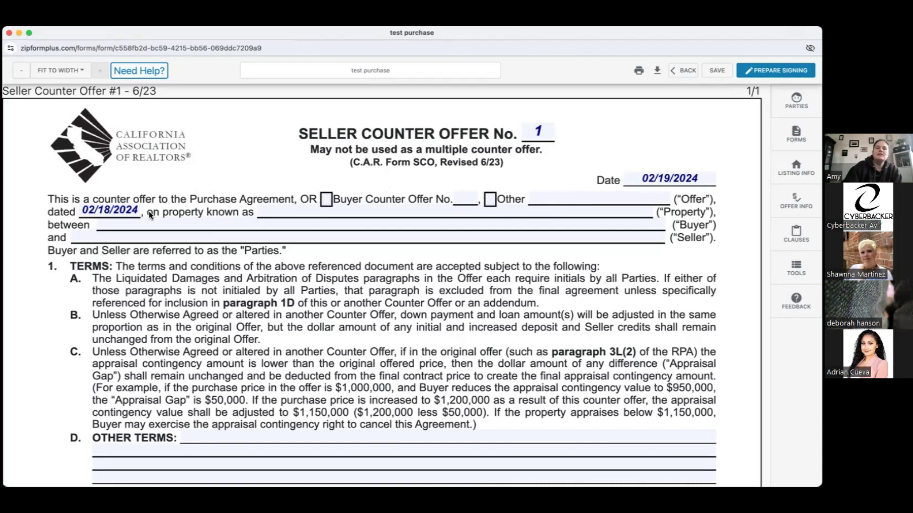
- Fill in the property's street address as "Property Address", leaving city, state and zip code blank
left_click(265, 214)
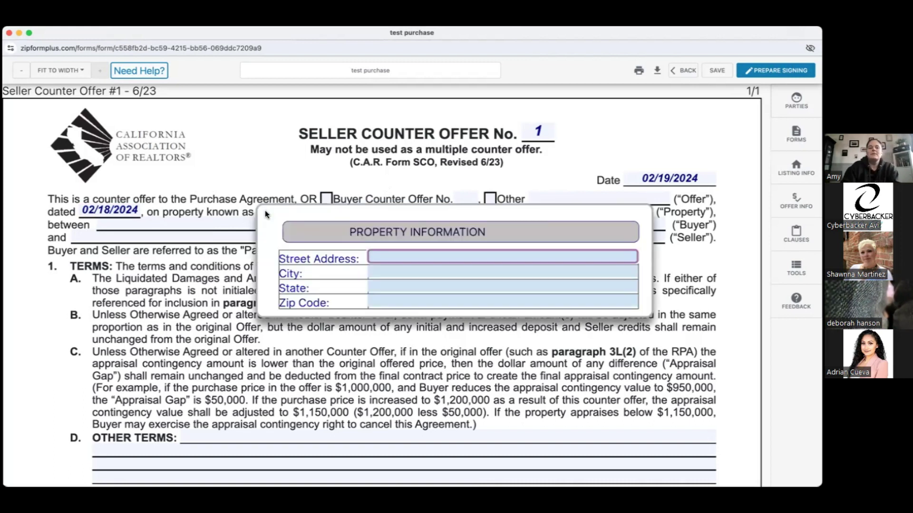
type("Property Address")
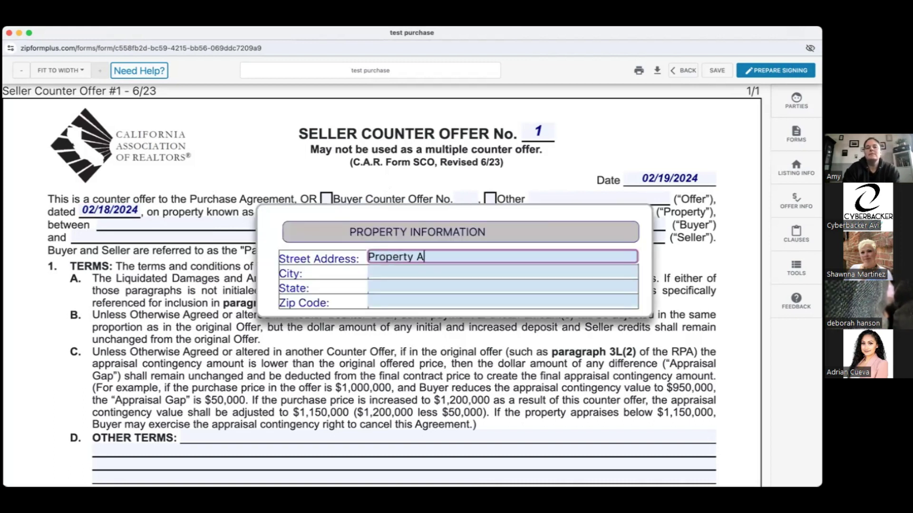
key("Tab")
key("Tab")
key("Tab")
key("Tab")
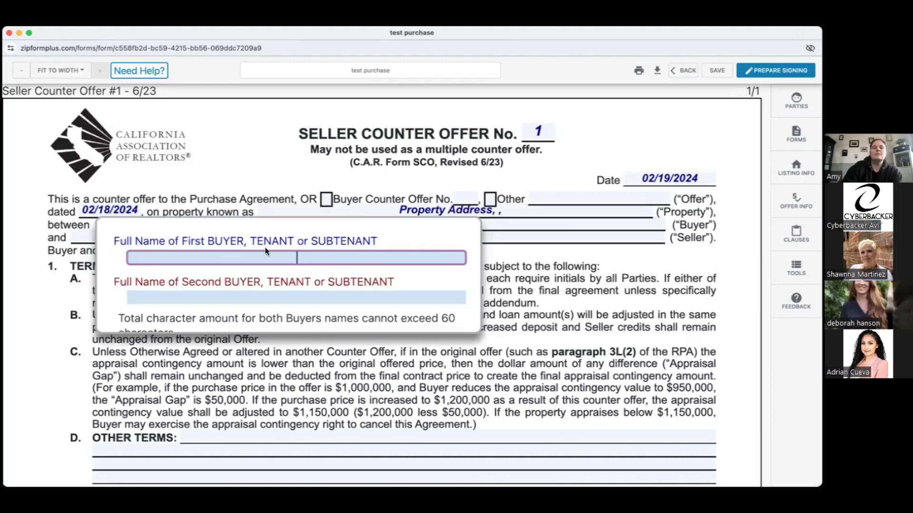
- Enter "Buyer 1" as the full name of the first buyer
type("Buyer You")
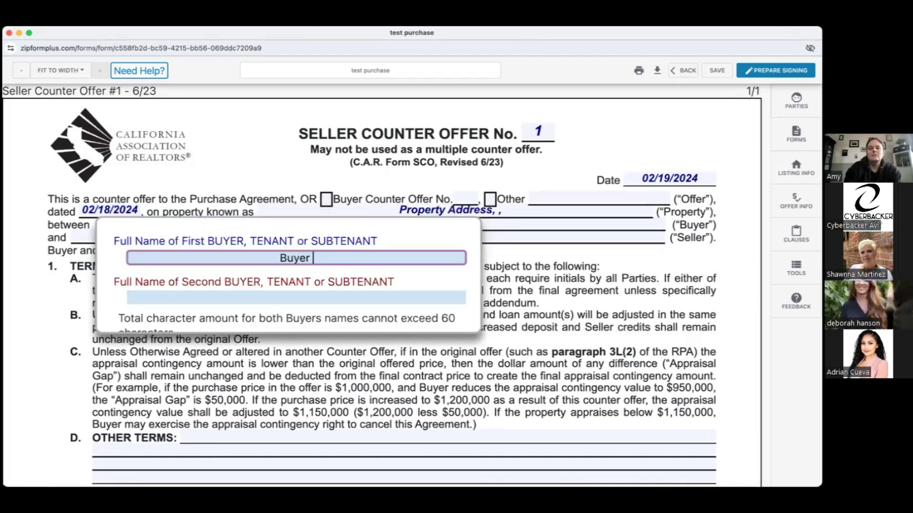
key("BackSpace")
key("BackSpace")
key("BackSpace")
key("BackSpace")
type("1")
key("Tab")
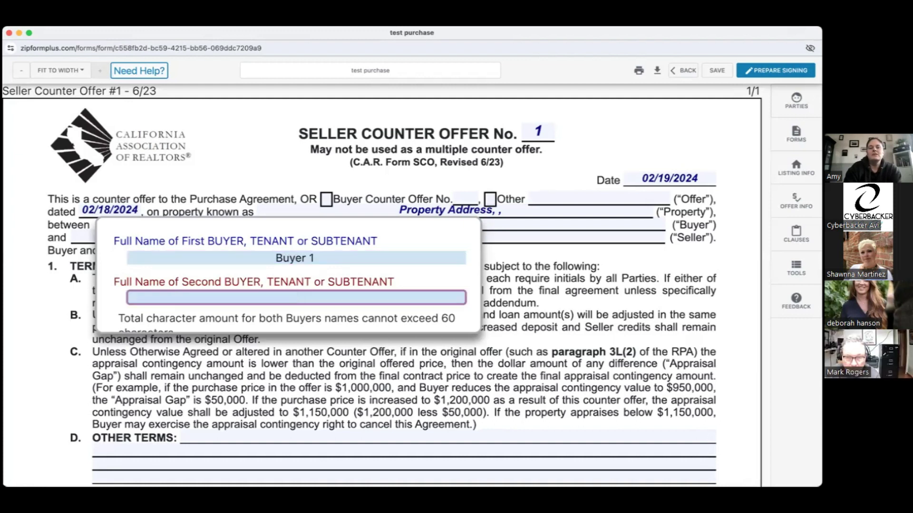
- Enter "Buyer 2" as the full name of the second buyer
type("buyer")
key("BackSpace")
key("BackSpace")
key("BackSpace")
key("BackSpace")
key("BackSpace")
key("BackSpace")
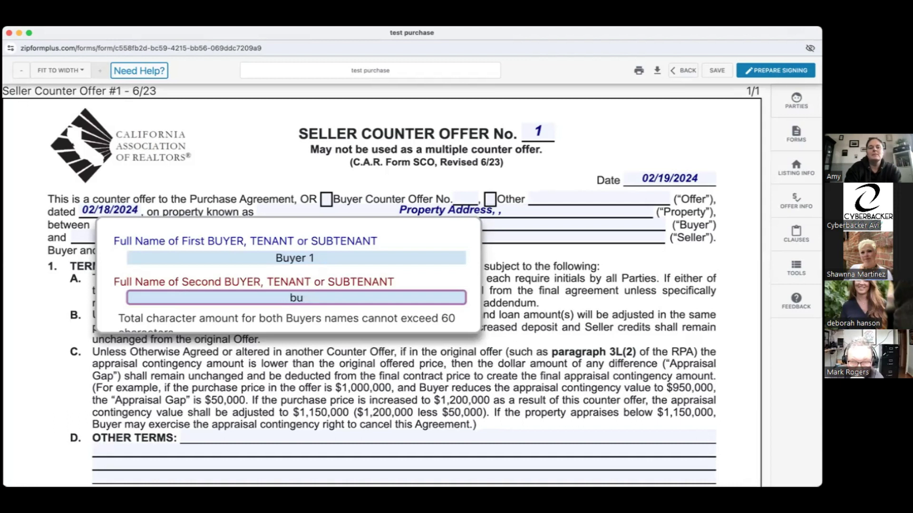
type("Buyer 2")
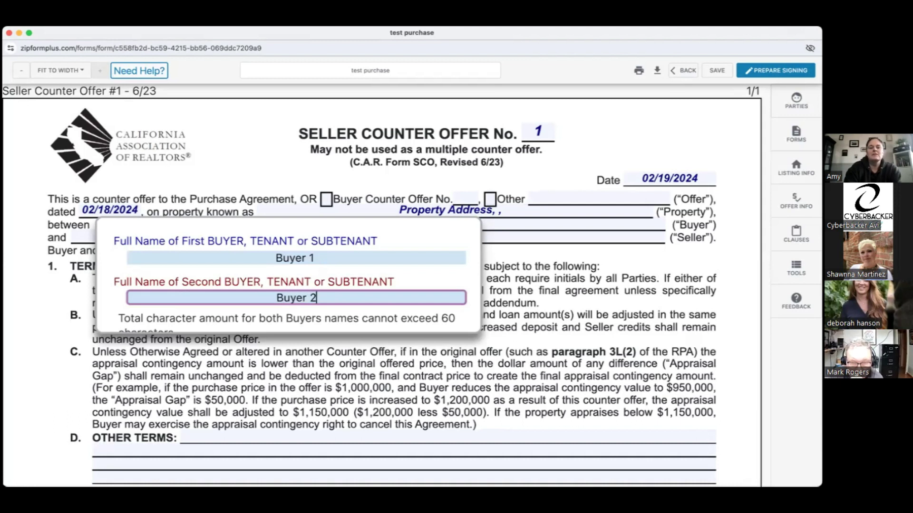
key("Tab")
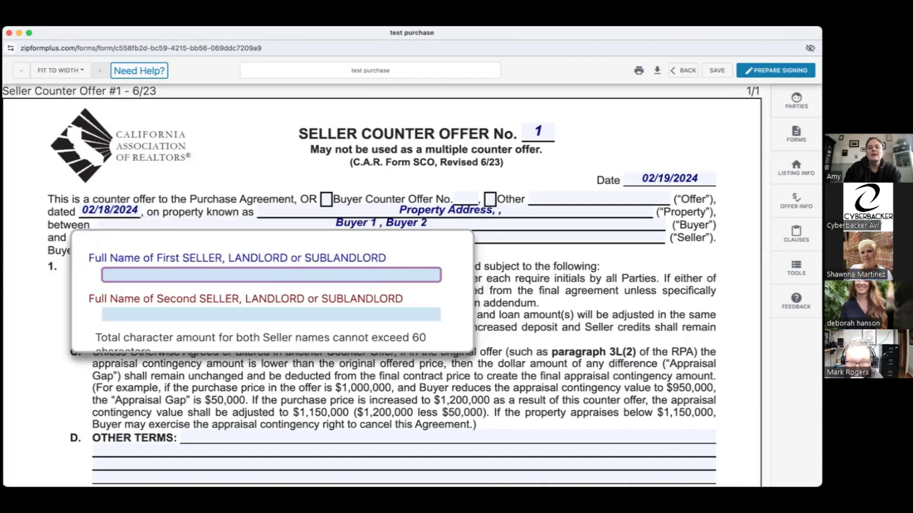
- Enter "Seller 1" and "Seller 2" as the full names of the two sellers
type("Seller 1")
key("Tab")
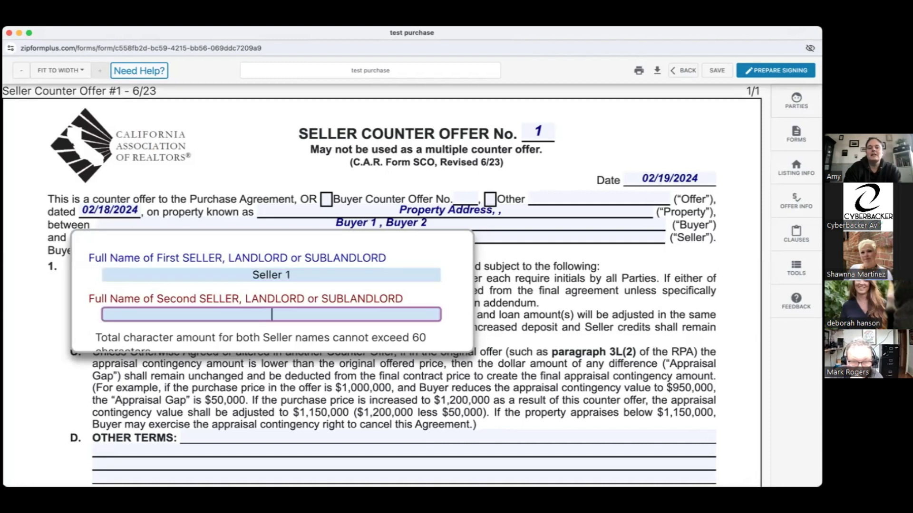
type("Seller 2")
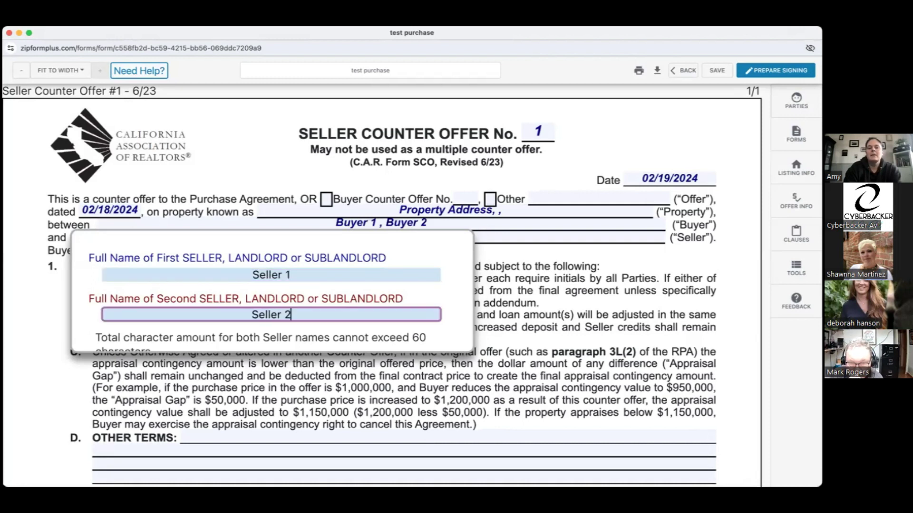
key("Tab")
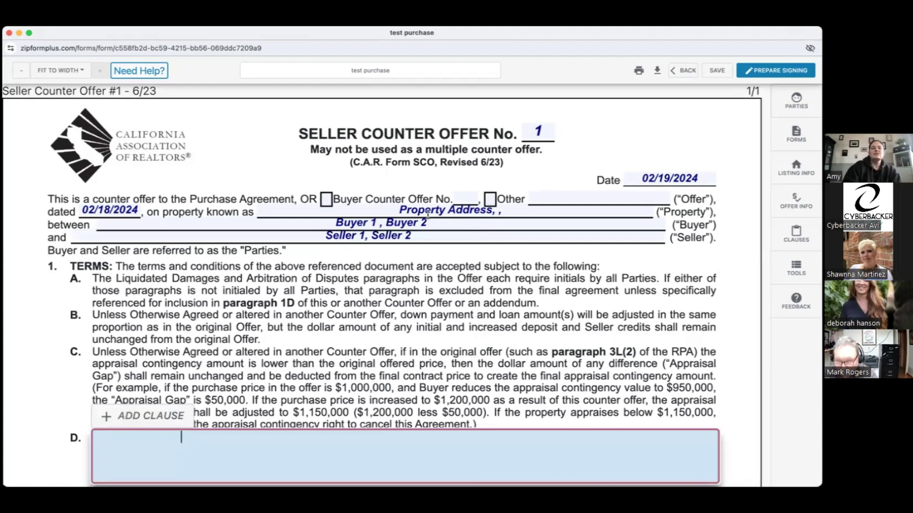
scroll(427, 215, "down", 1)
scroll(383, 241, "down", 1)
scroll(383, 240, "down", 3)
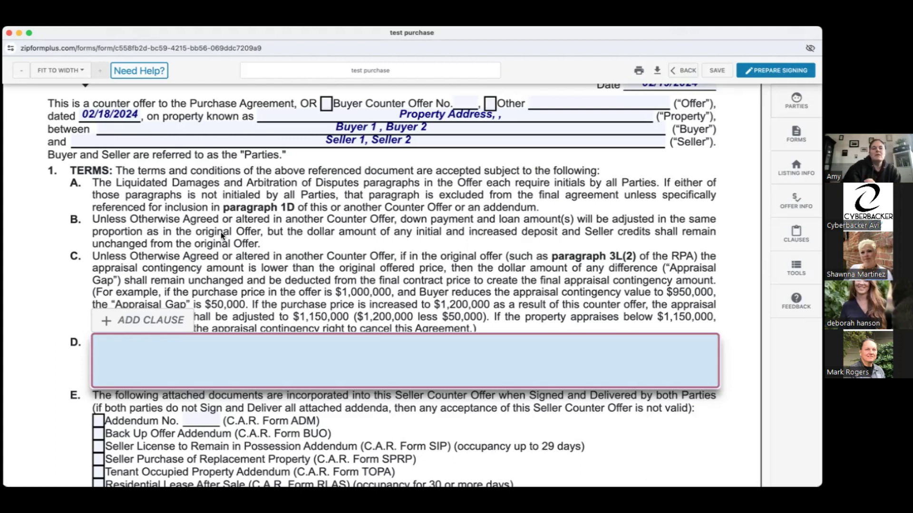
left_click(65, 292)
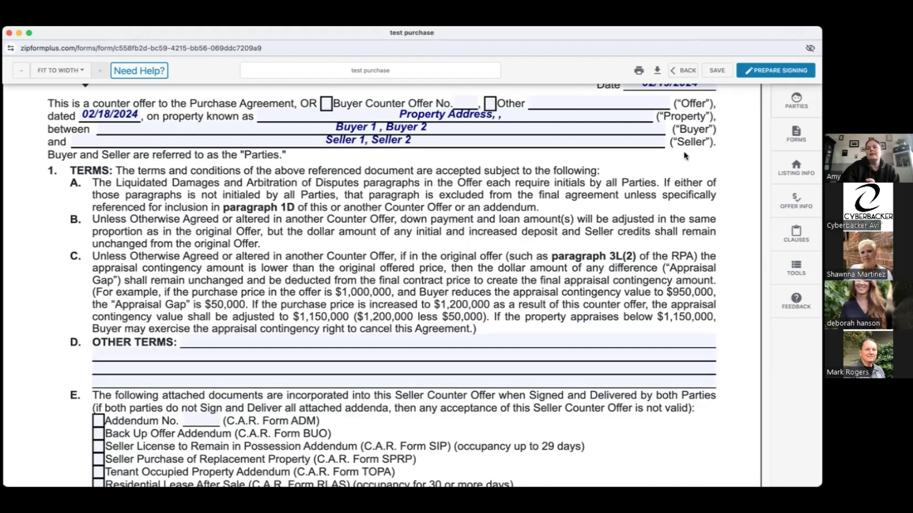
- Search the transaction's forms for "res" and add the first California Residential Purchase Agreement - 12/22 to the workspace
left_click(795, 134)
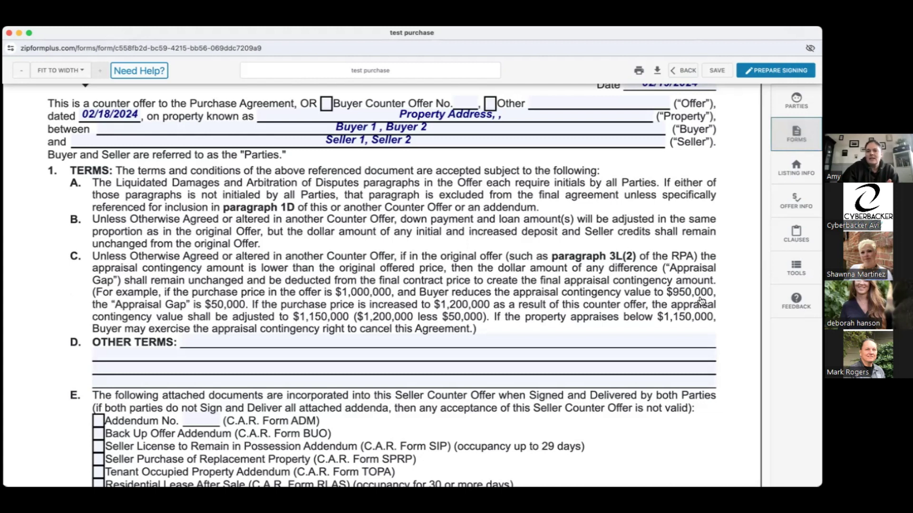
scroll(631, 407, "down", 2)
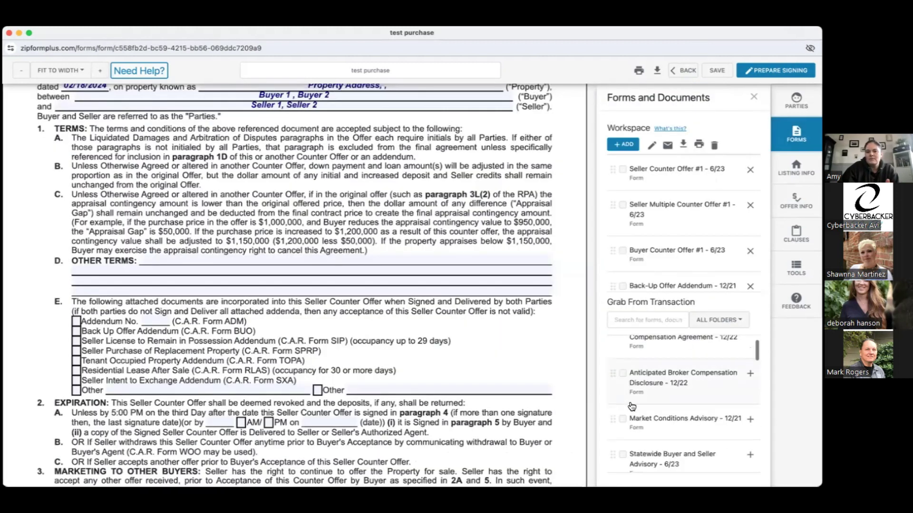
left_click(658, 319)
type("rpa")
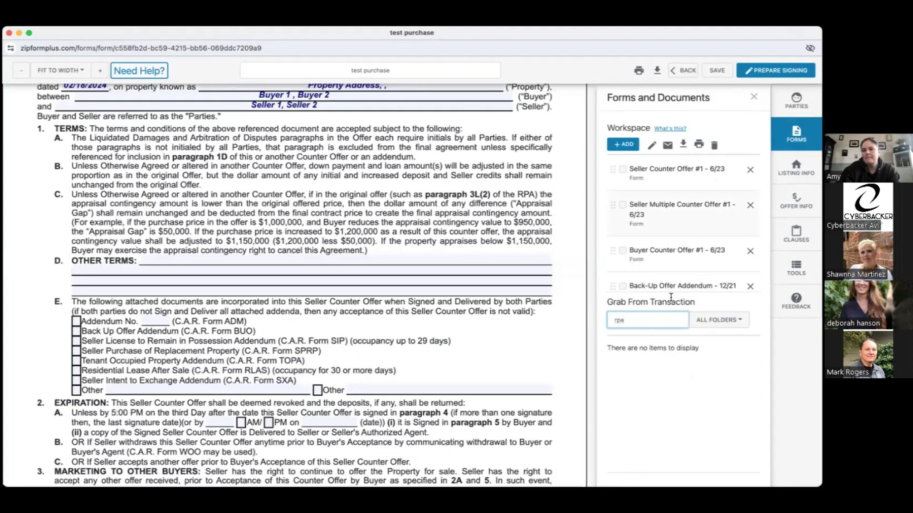
key("BackSpace")
type("es")
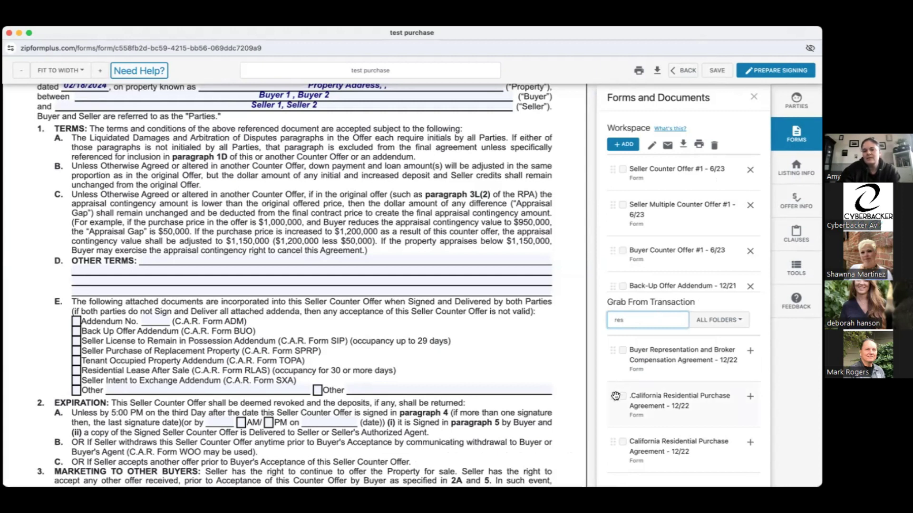
left_click_drag(625, 397, 640, 253)
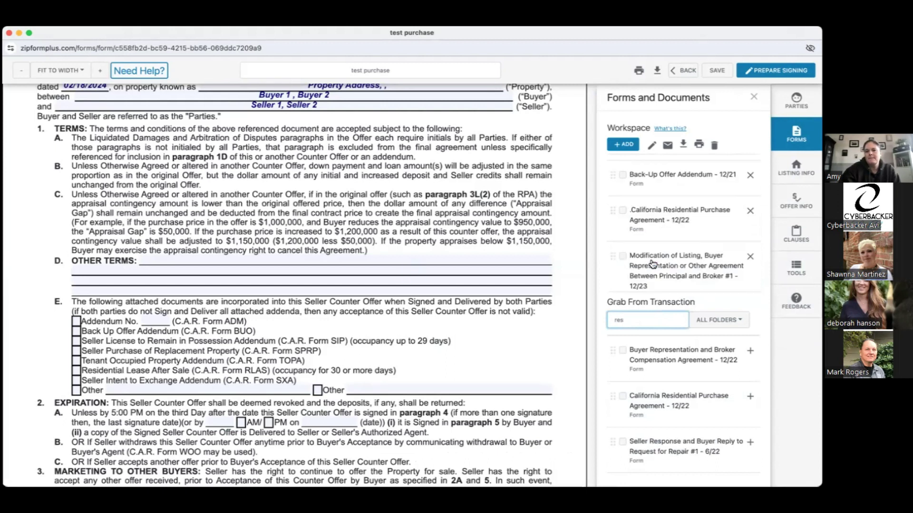
- Open the added California Residential Purchase Agreement and uncheck "No appraisal contingency" in row L(2)
left_click(661, 212)
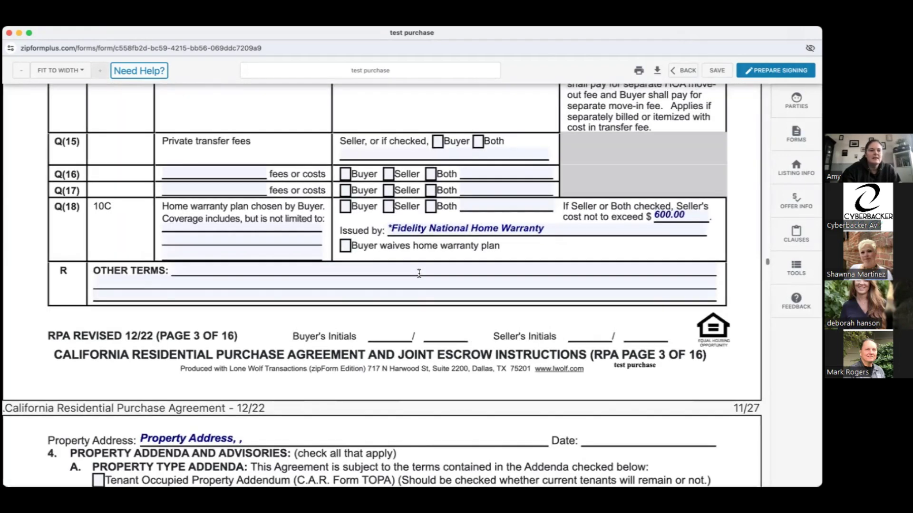
scroll(418, 280, "up", 4)
scroll(418, 286, "up", 1)
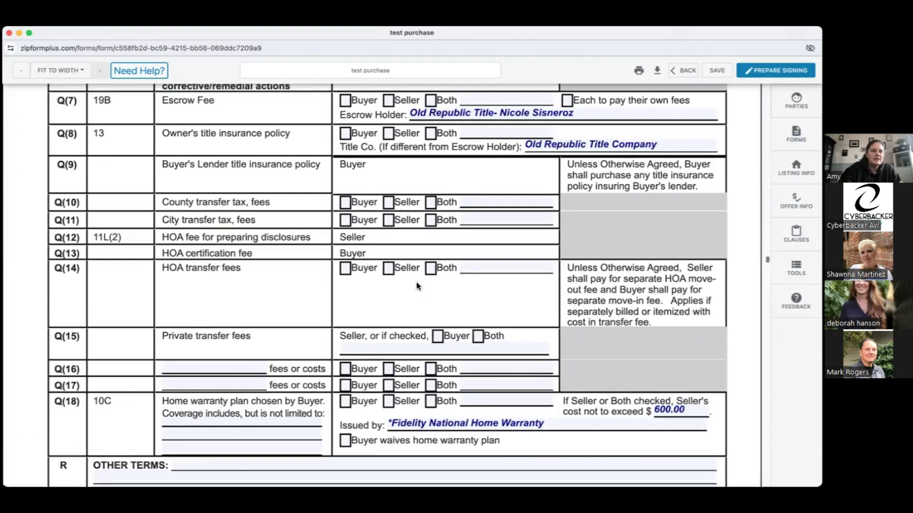
scroll(416, 280, "up", 10)
scroll(333, 266, "down", 1)
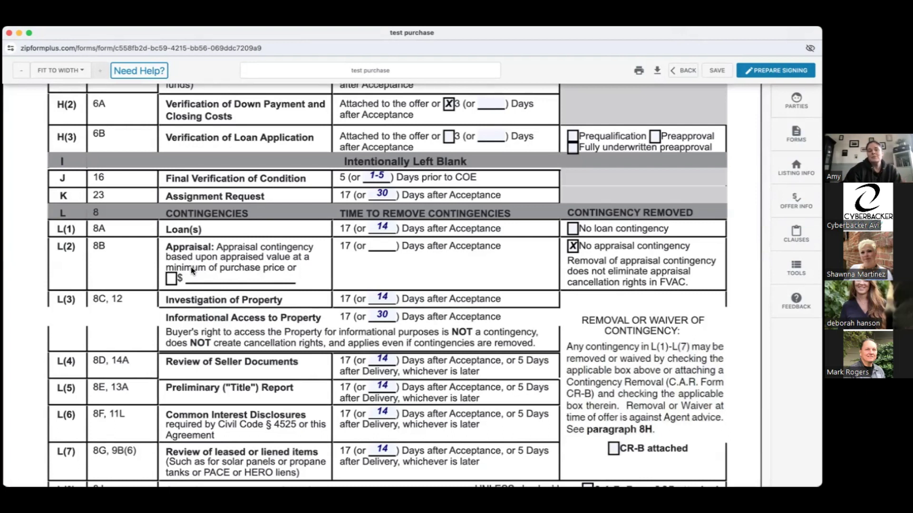
left_click(572, 247)
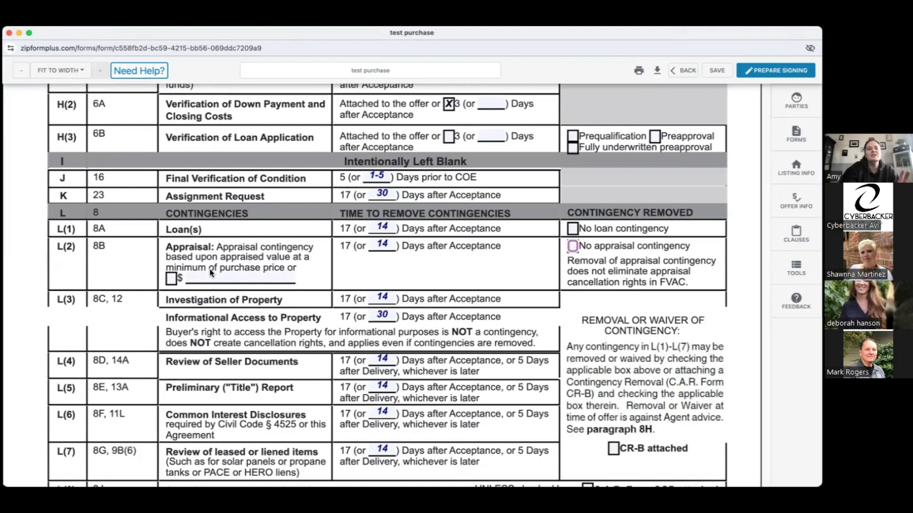
- Check the alternative minimum appraised value in row L(2) and set it to 490,000.00
left_click(170, 278)
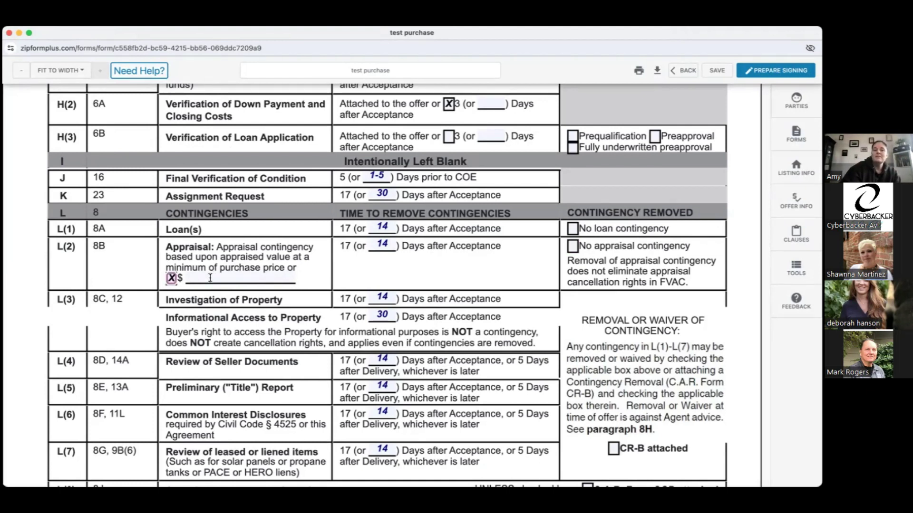
left_click(210, 278)
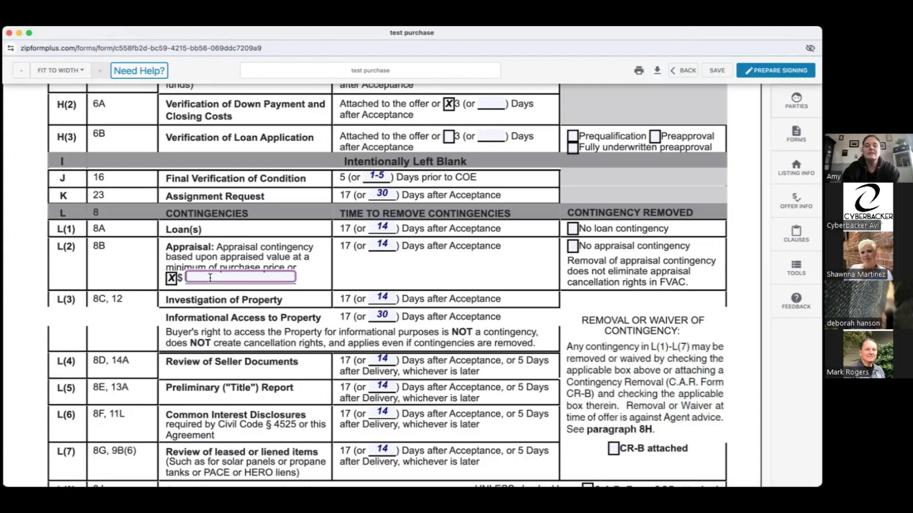
type("490,")
type("0000")
left_click(258, 269)
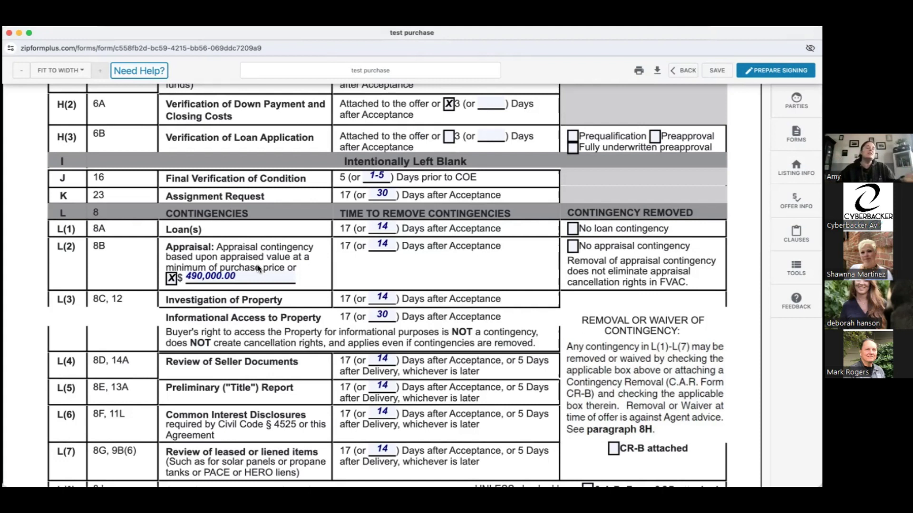
- Clear the minimum appraisal amount in row L(2) and uncheck its box
left_click(234, 276)
key("BackSpace")
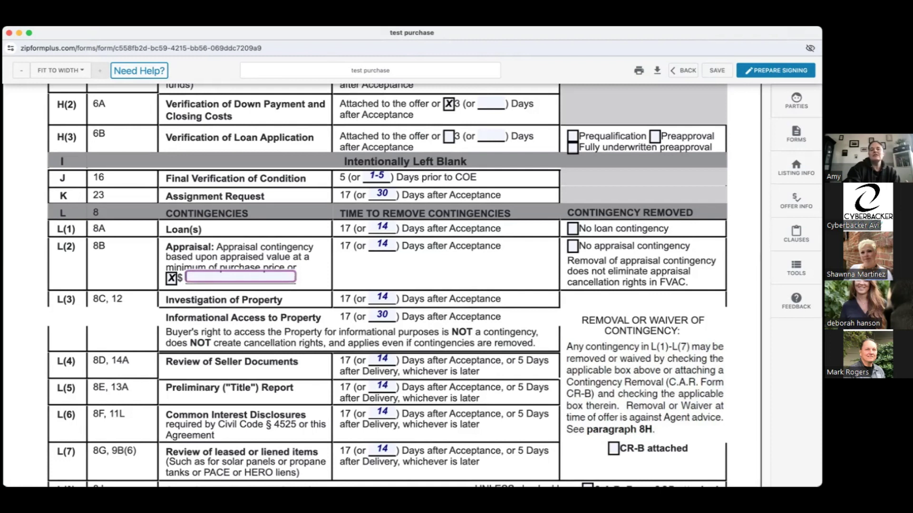
left_click(172, 279)
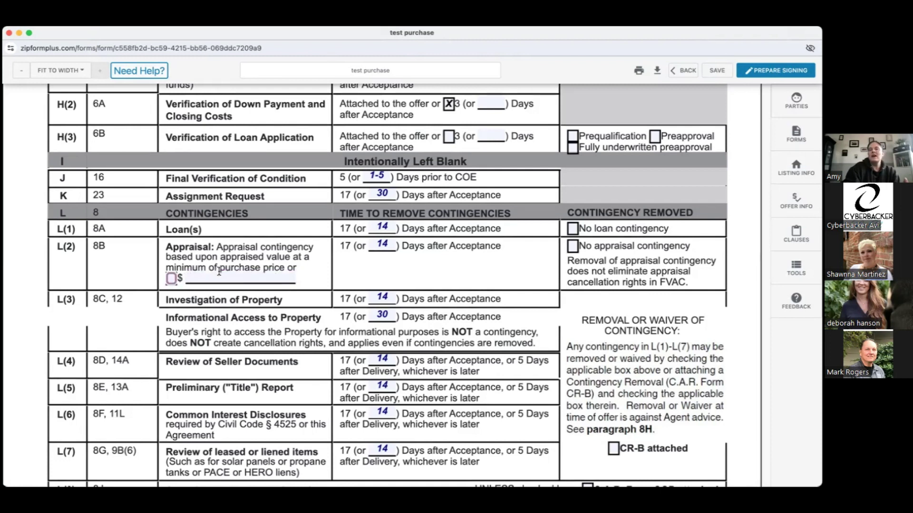
- Check the L(2) minimum appraised value box and set the amount to 480,000.00
left_click(171, 279)
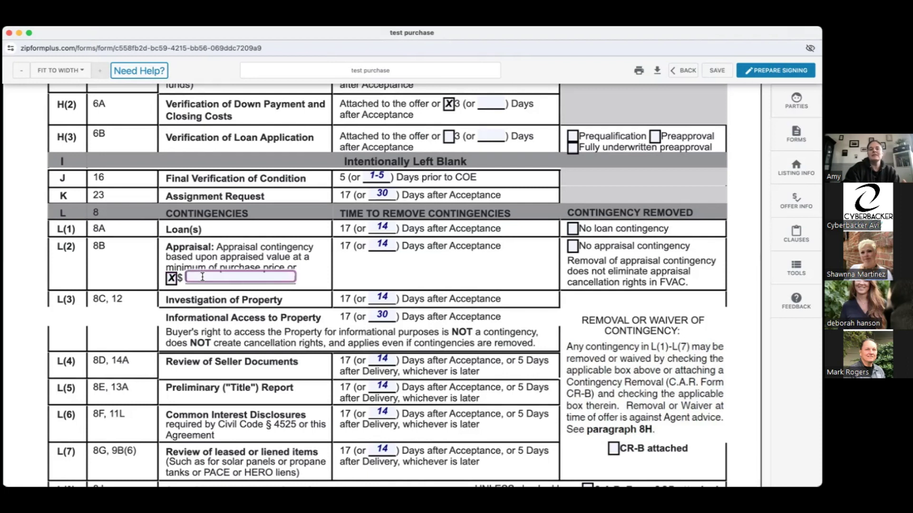
type("480000")
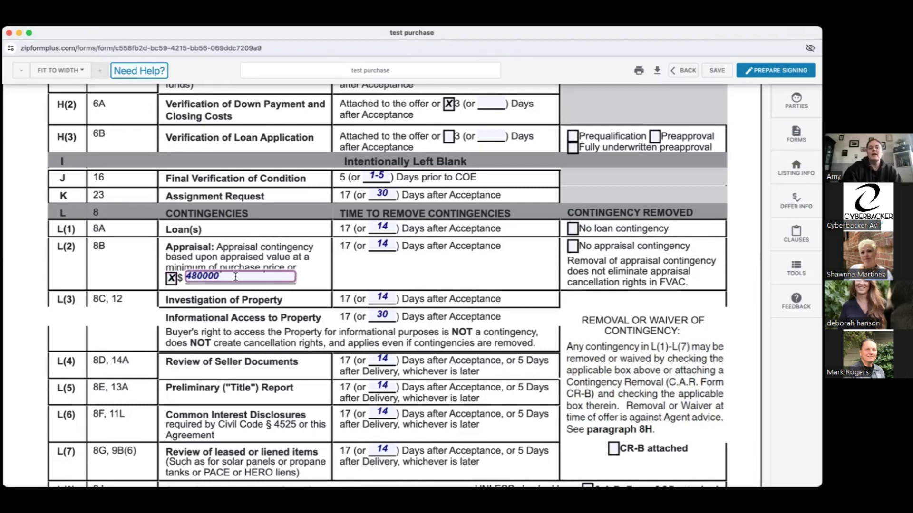
key("Tab")
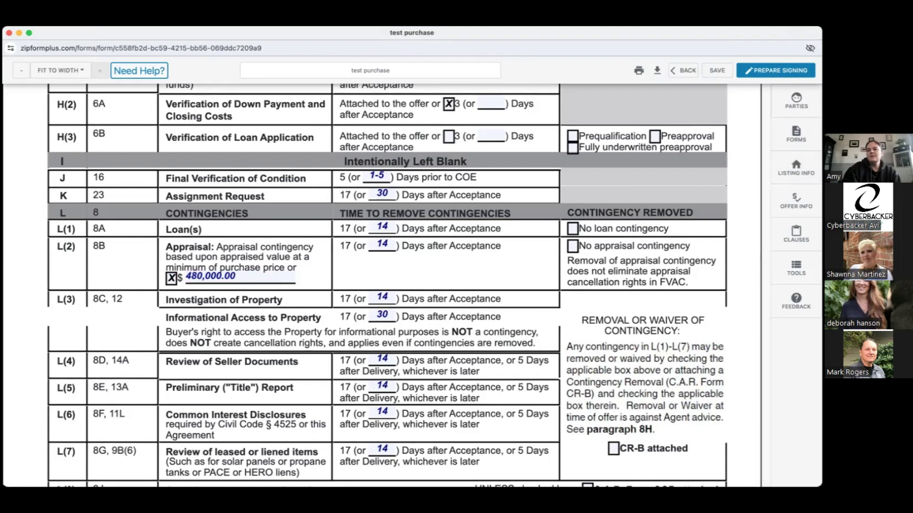
- Return to the Seller Counter Offer and enter "RPA" in the Other Terms field of paragraph 1D
left_click(796, 135)
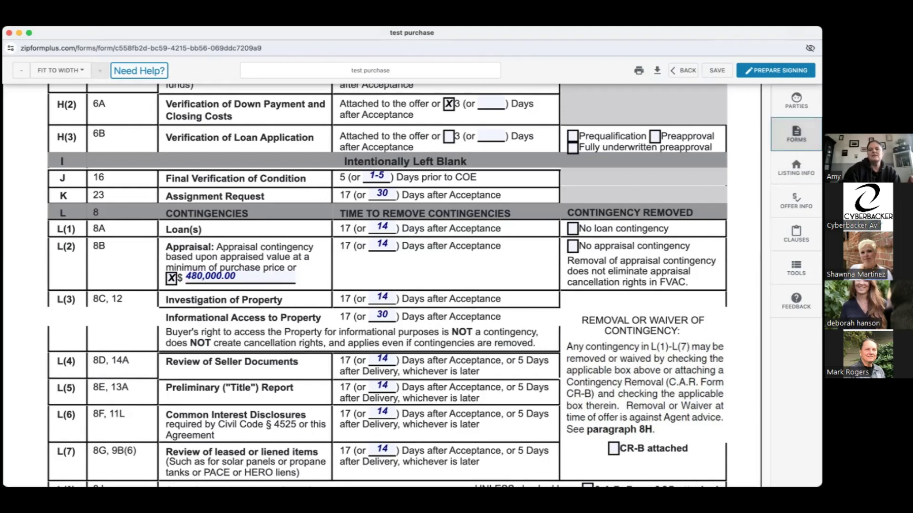
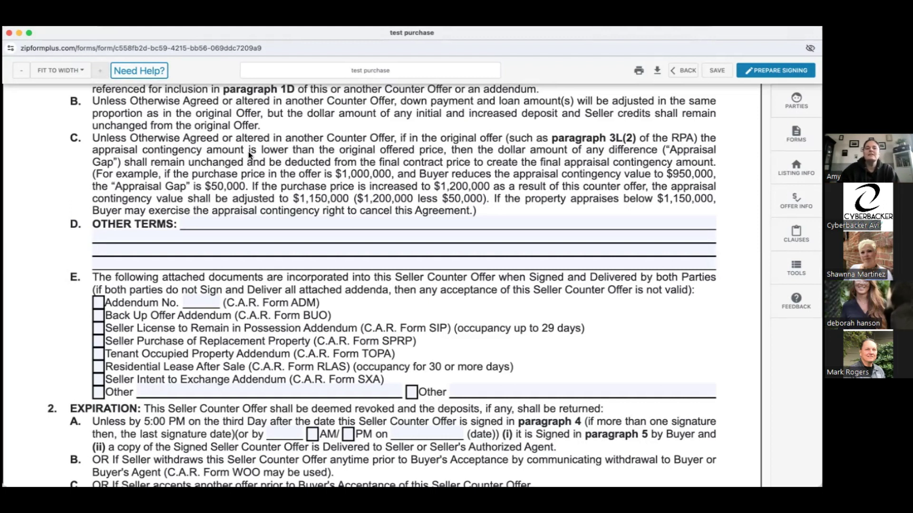
scroll(248, 151, "up", 2)
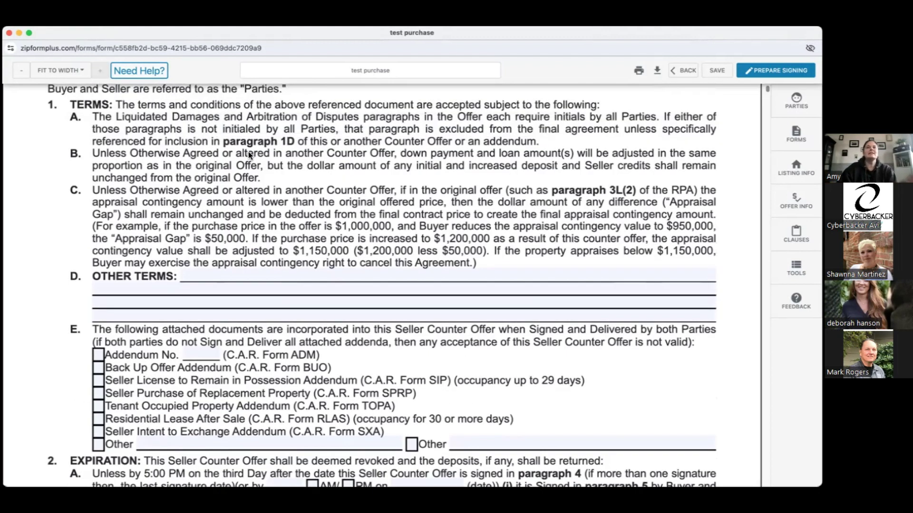
scroll(248, 152, "up", 1)
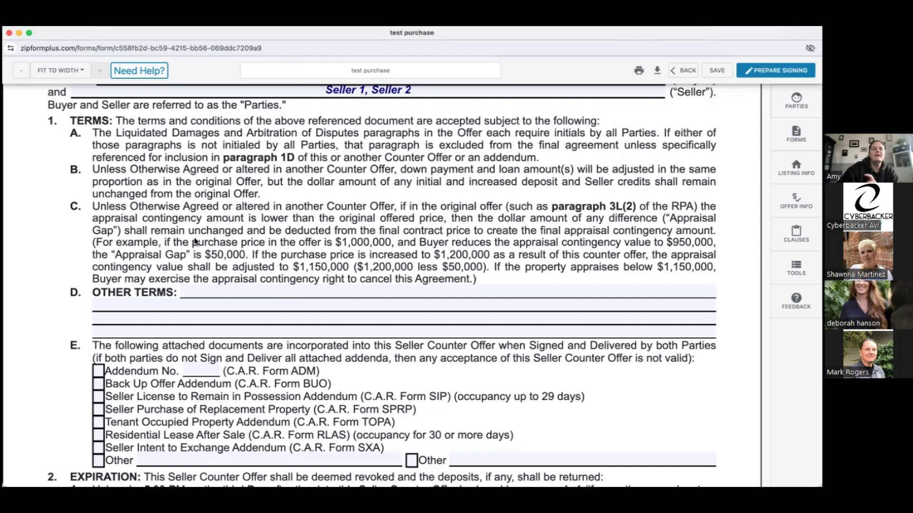
scroll(197, 256, "down", 1)
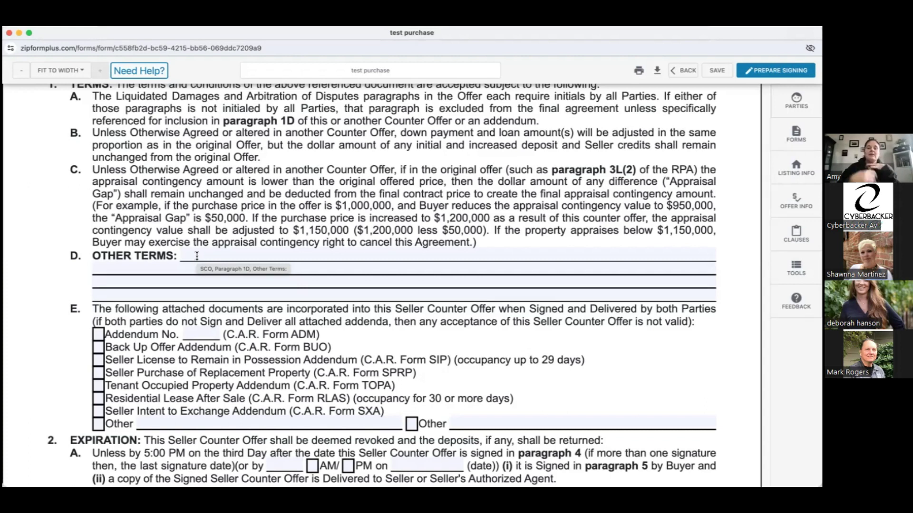
left_click(197, 256)
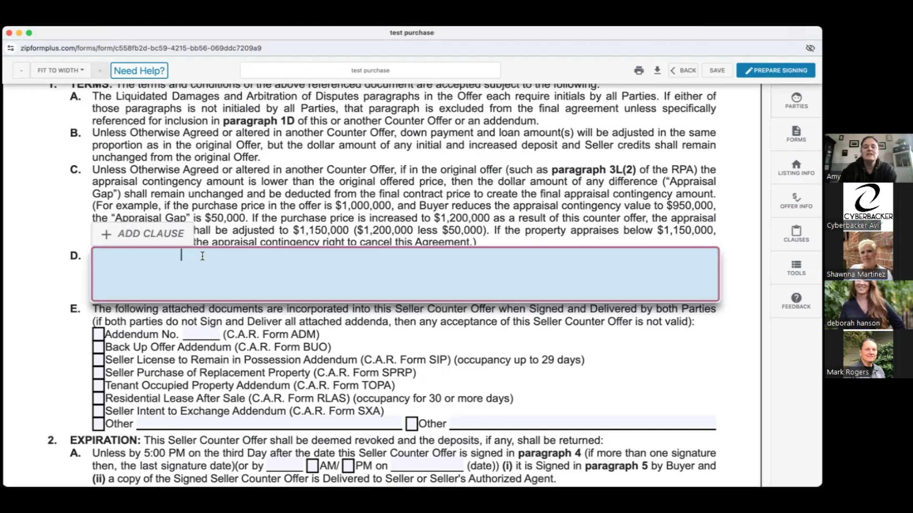
type("RPA")
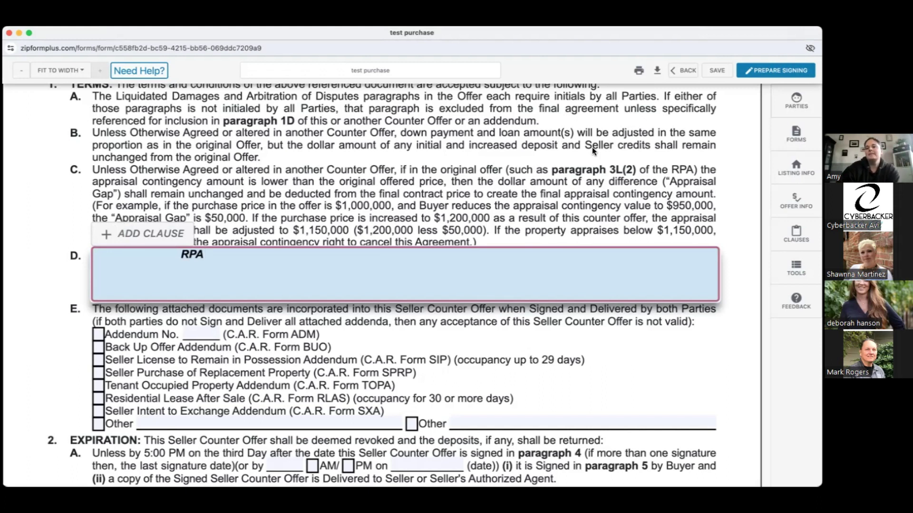
left_click(605, 200)
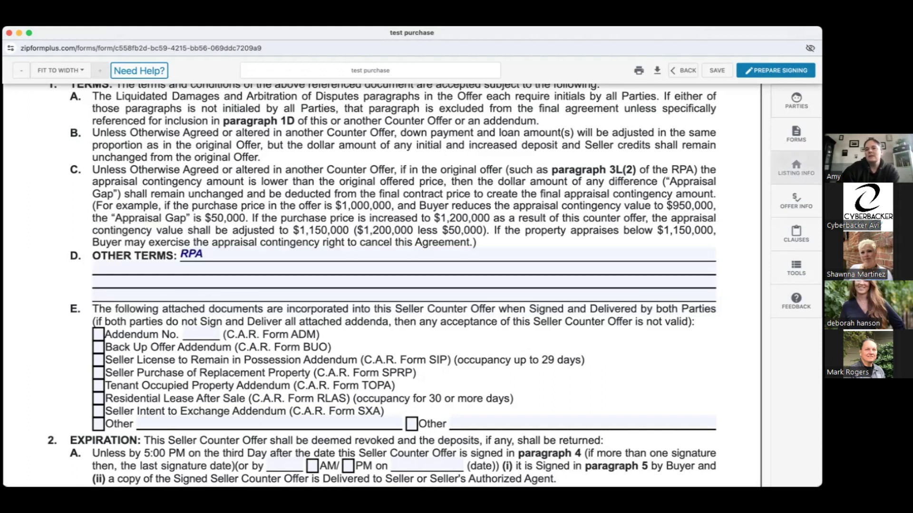
- Open the California Residential Purchase Agreement and review the contingency timeframes in rows L(1) through L(8)
left_click(796, 134)
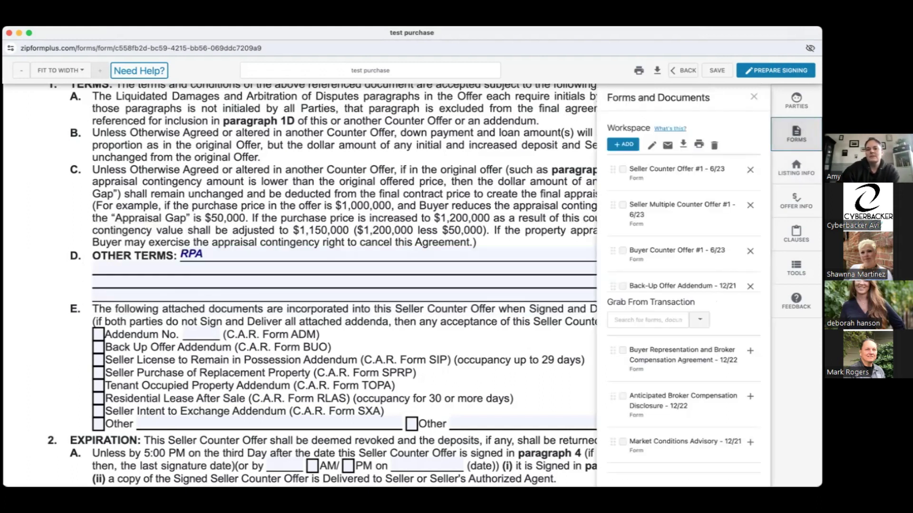
scroll(685, 267, "down", 3)
scroll(684, 267, "down", 3)
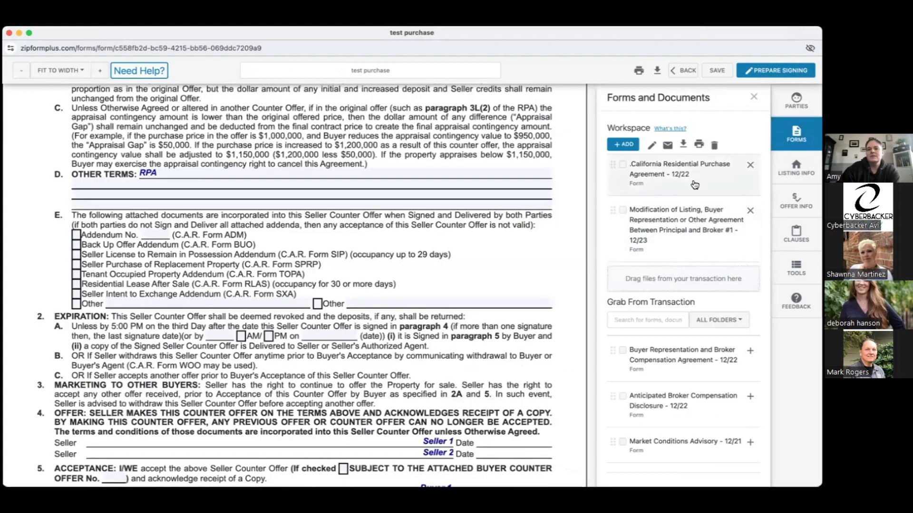
left_click(694, 184)
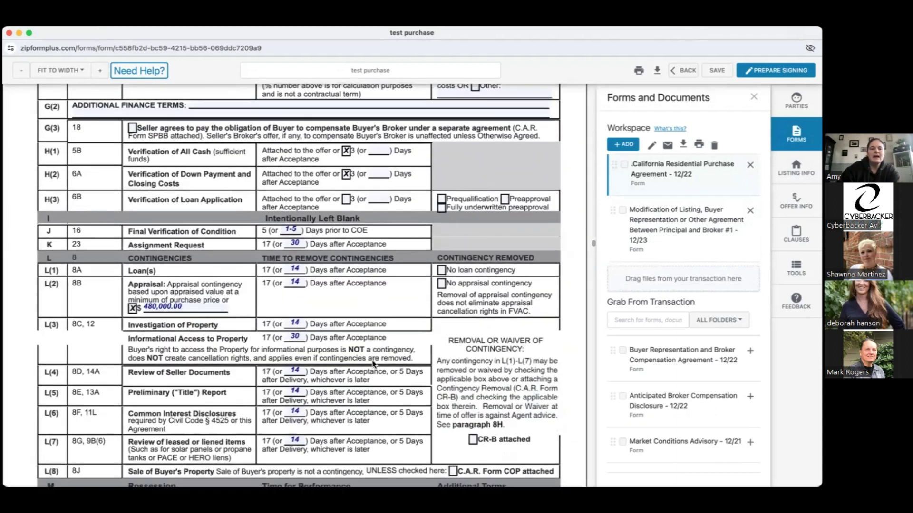
scroll(374, 364, "down", 3)
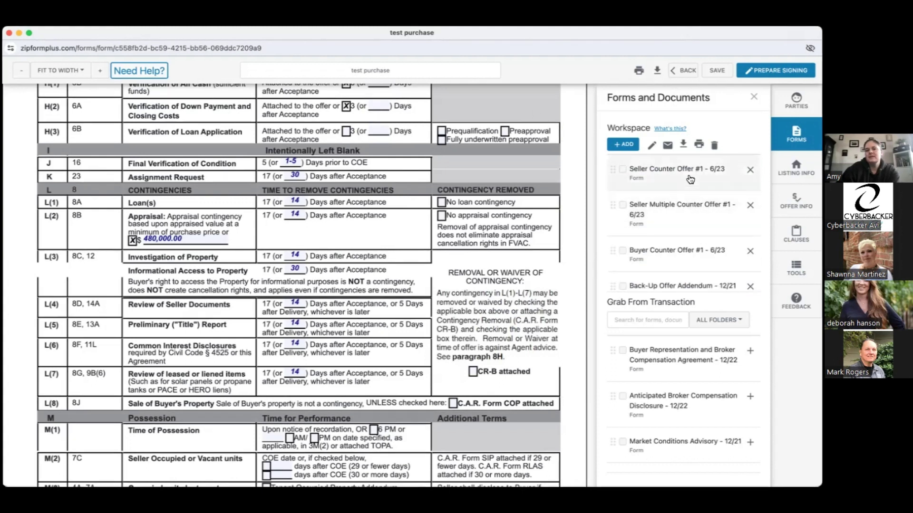
- Reopen Seller Counter Offer #1 and complete the first Other Terms line as "RPA 3L(3)-(7) contingency timeframes to be 10 days."
left_click(690, 179)
left_click(200, 355)
type("RPA")
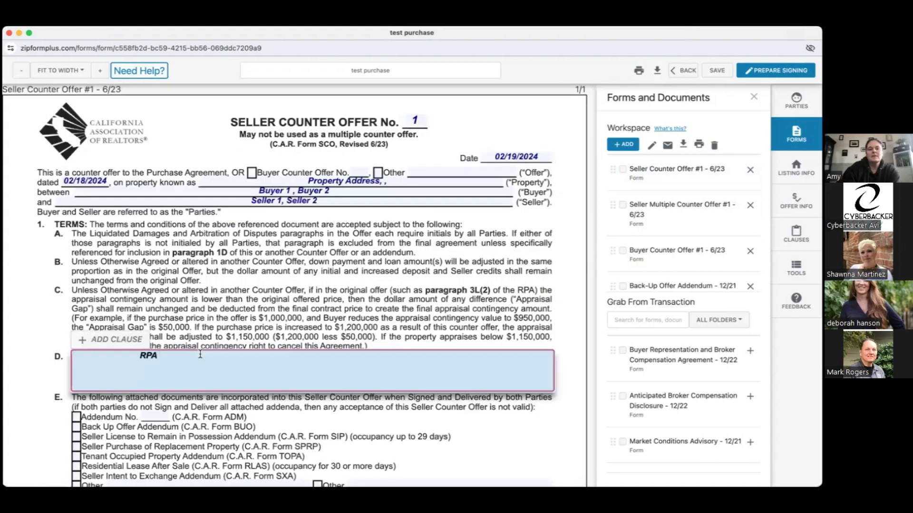
type(" 3")
type("L")
type("3")
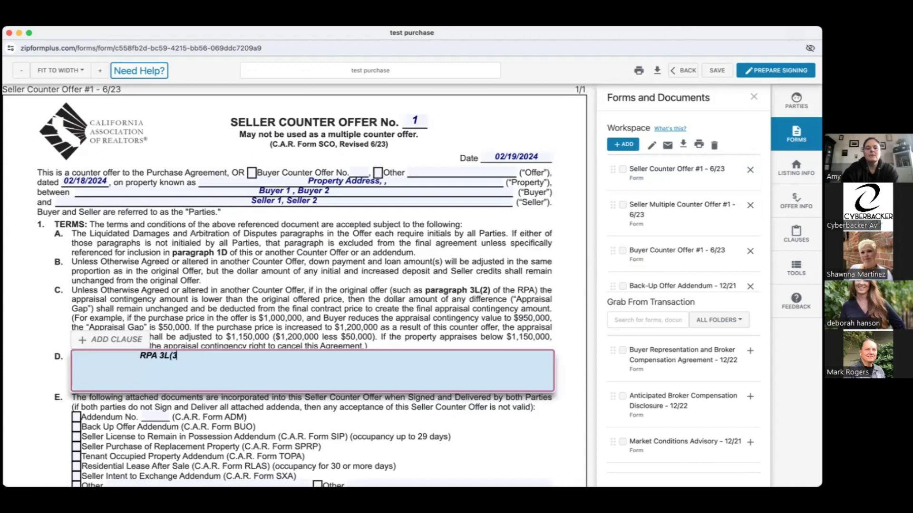
type(")-(7) contingnei")
key("BackSpace")
key("BackSpace")
key("BackSpace")
type("ency timeframes to be 10 days.")
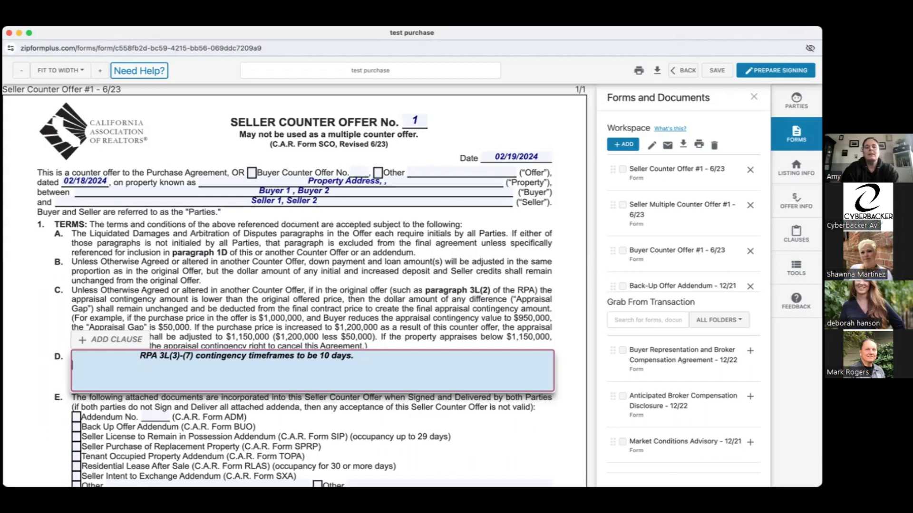
- Add the lines "RPA item 2", "RPA item 3" and "RPA item 4" to Other Terms
type("RPA item 2")
key("Return")
type("RPA item 3")
key("Return")
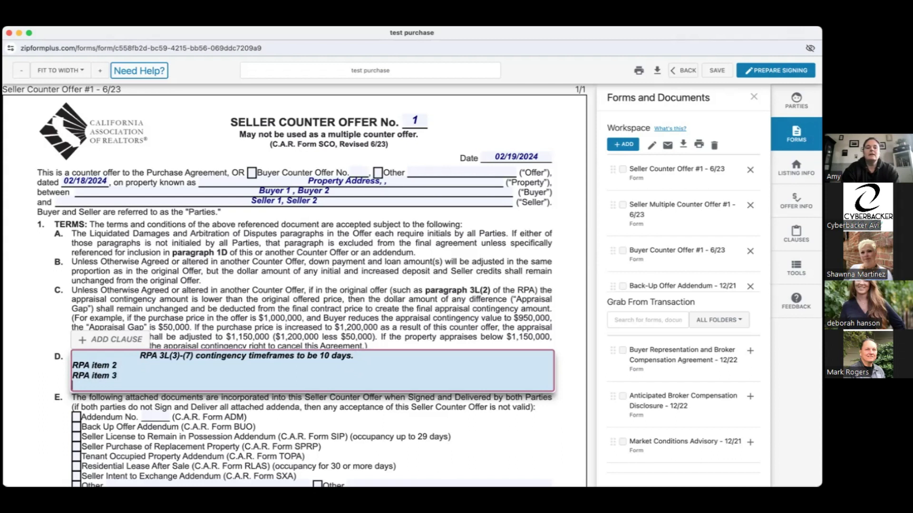
type("RPA item 4")
key("Return")
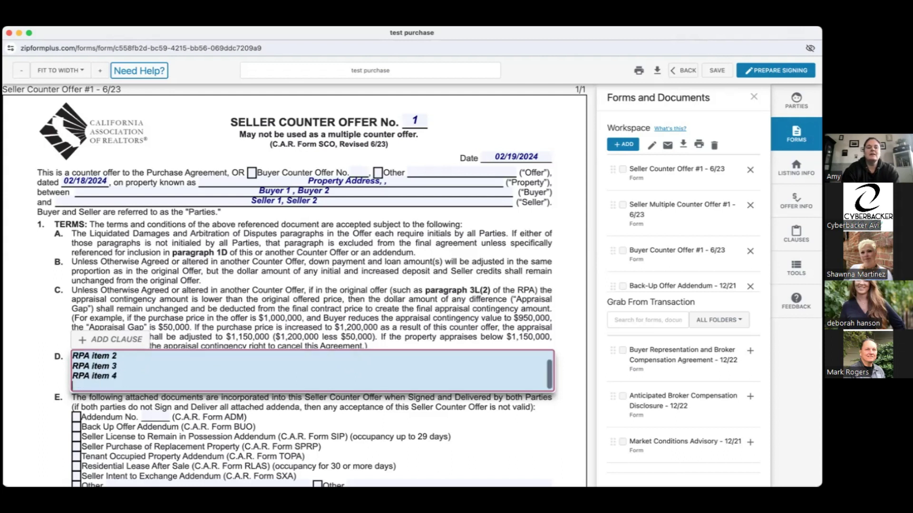
- Add an extra "RPA item 5" line to Other Terms and check how the lines fit on the form
type("PR")
key("BackSpace")
key("BackSpace")
type("RAP")
key("BackSpace")
key("BackSpace")
type("PA ")
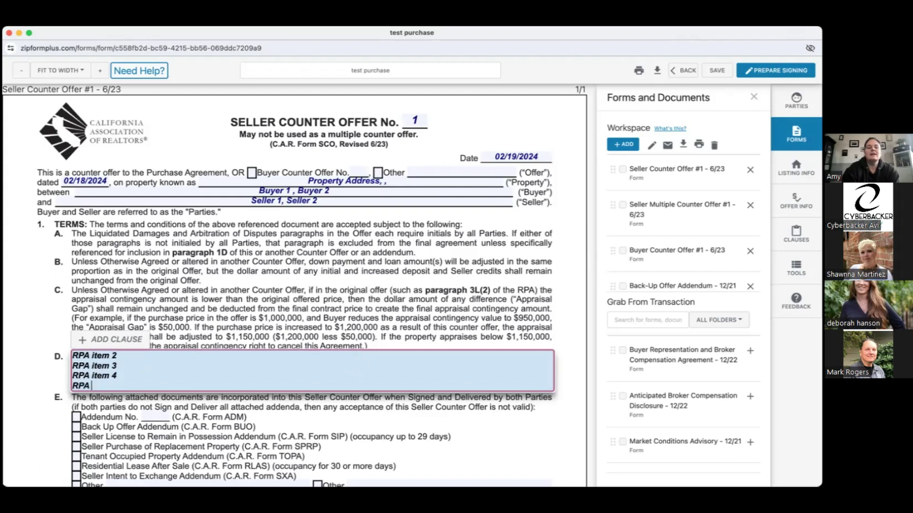
type("item")
key("BackSpace")
key("BackSpace")
key("BackSpace")
key("BackSpace")
key("BackSpace")
key("BackSpace")
key("BackSpace")
key("BackSpace")
key("BackSpace")
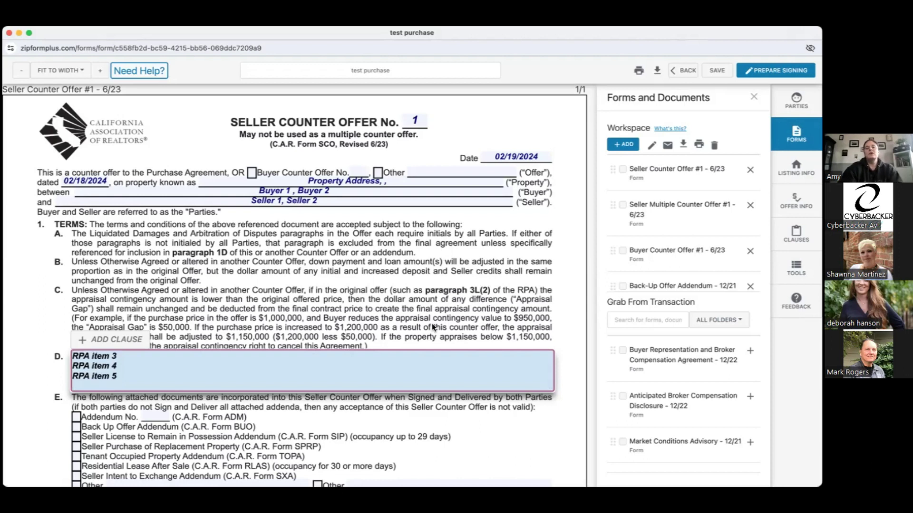
left_click(429, 323)
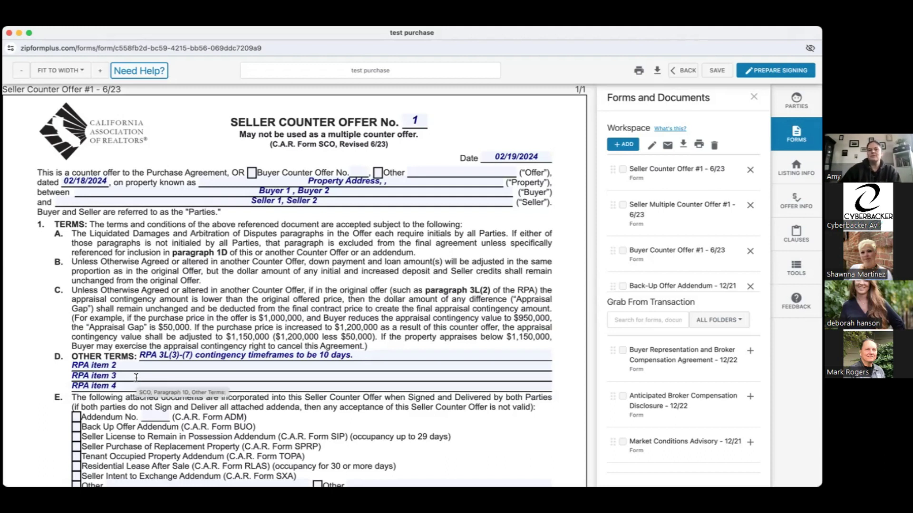
left_click(170, 365)
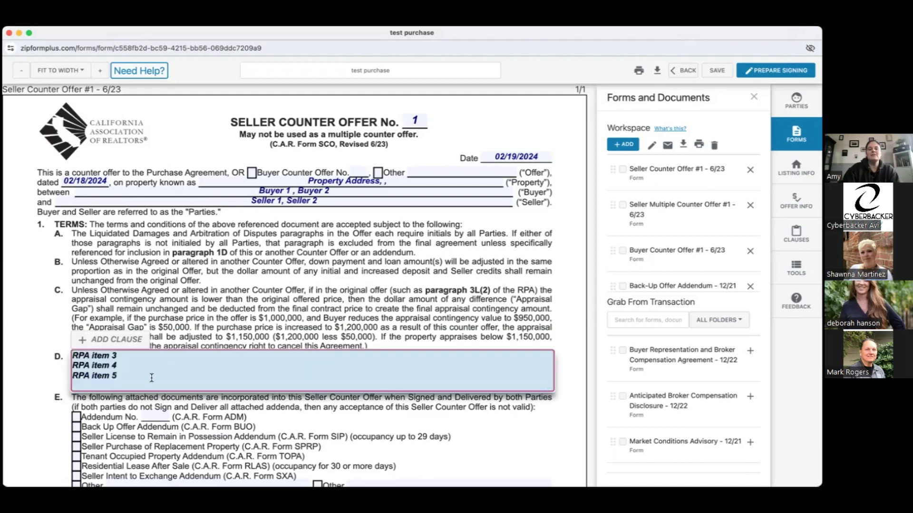
left_click(207, 306)
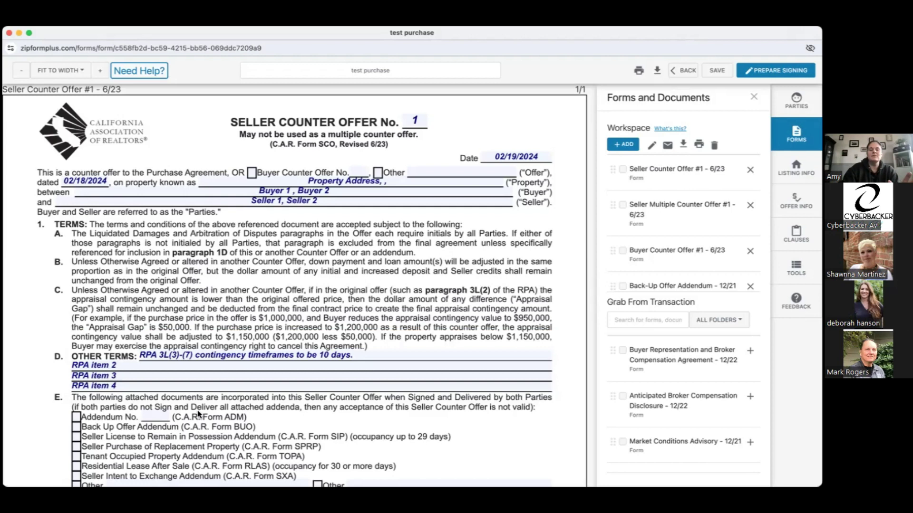
- Check the Seller License to Remain in Possession Addendum in paragraph 1E and locate its form in the workspace list
scroll(198, 410, "down", 3)
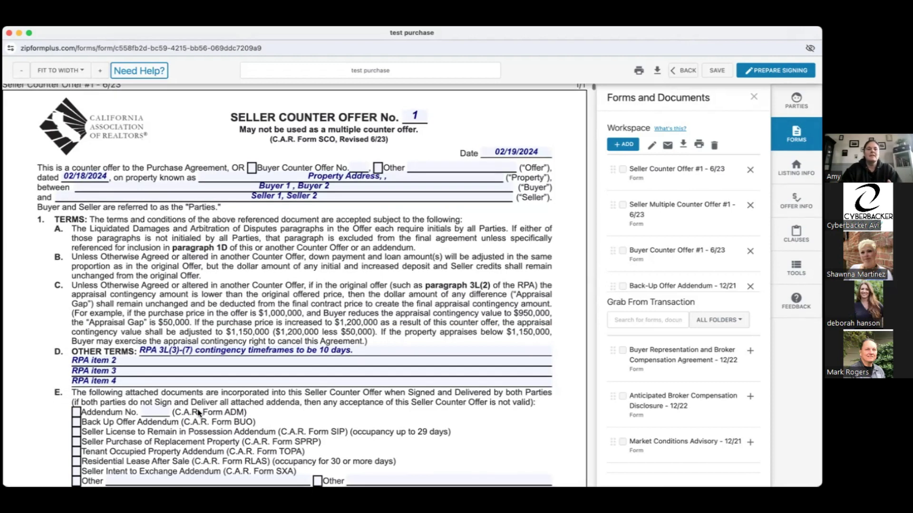
scroll(197, 412, "down", 2)
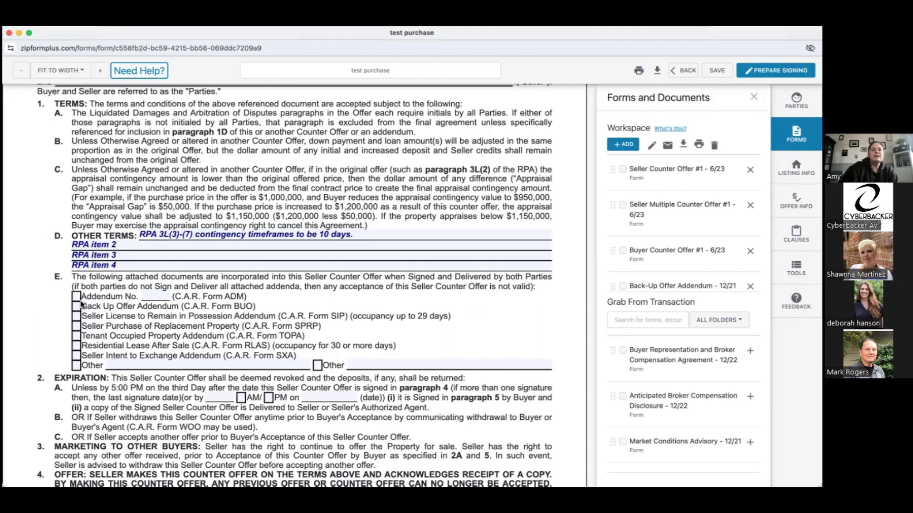
left_click(77, 316)
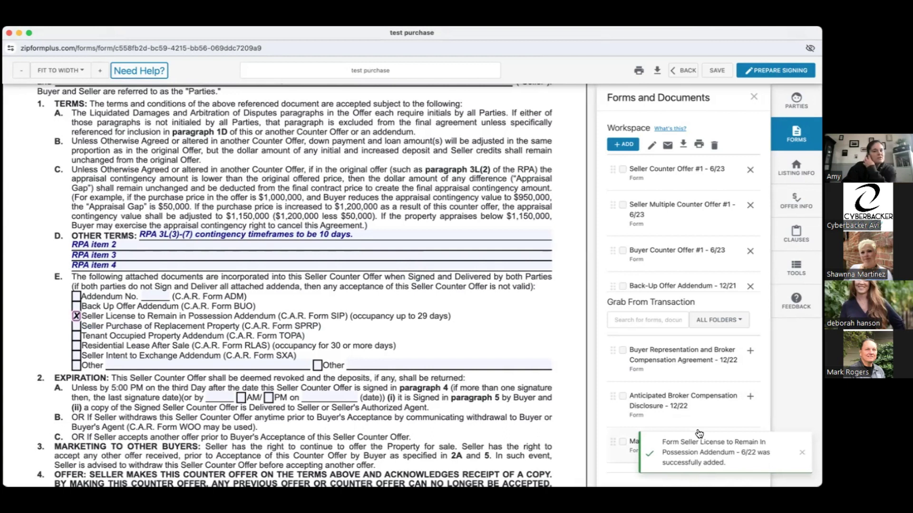
scroll(710, 252, "down", 5)
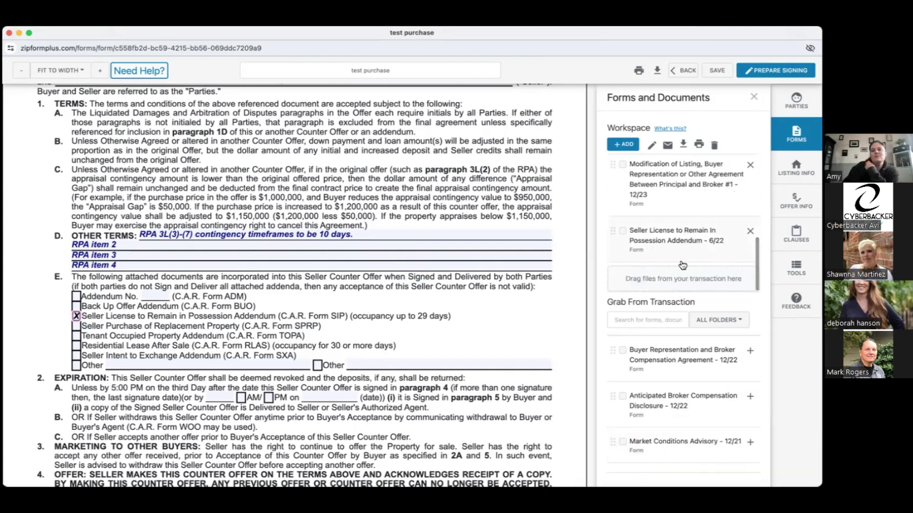
scroll(690, 244, "up", 1)
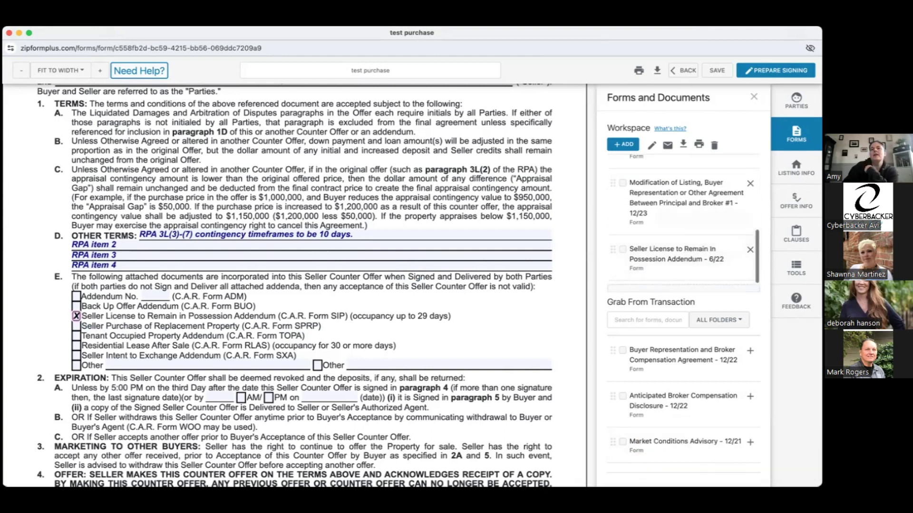
- Close the forms list and review the counter offer's attached documents, expiration, offer and acceptance paragraphs
left_click(362, 242)
scroll(169, 387, "down", 5)
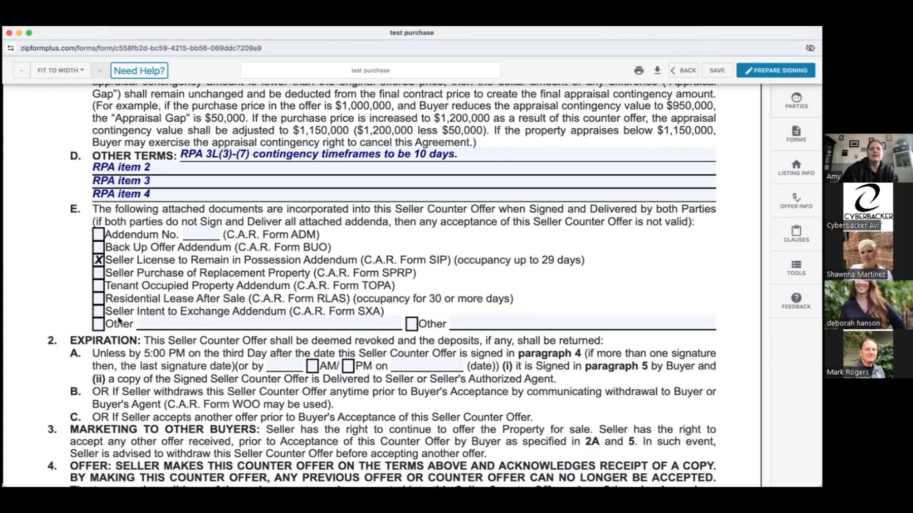
scroll(119, 321, "down", 1)
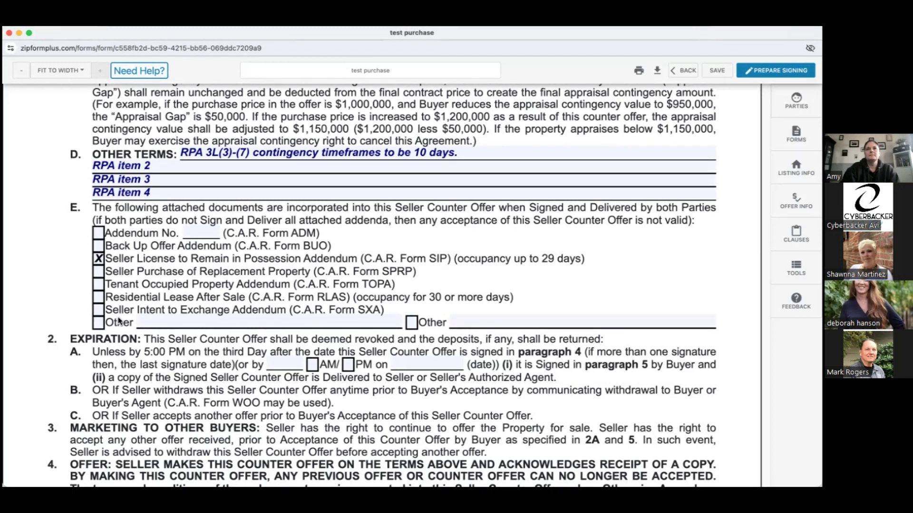
scroll(119, 321, "down", 5)
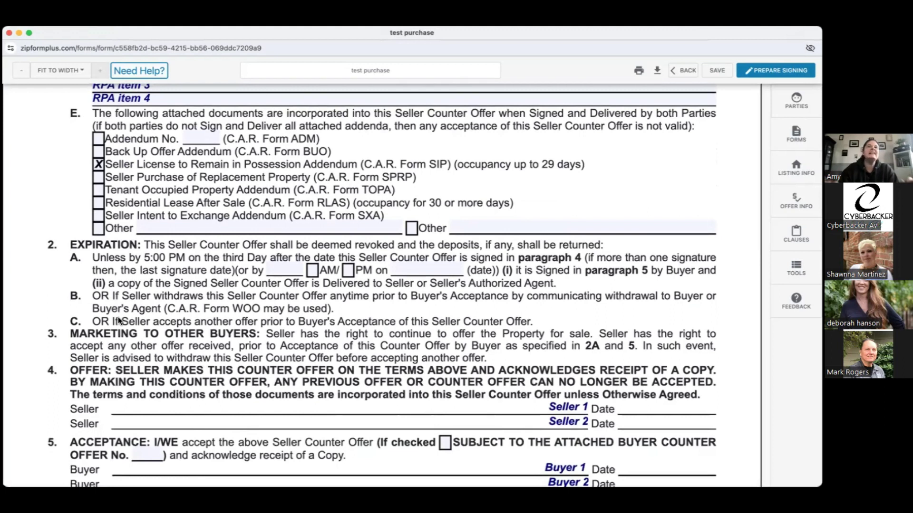
scroll(198, 283, "up", 3)
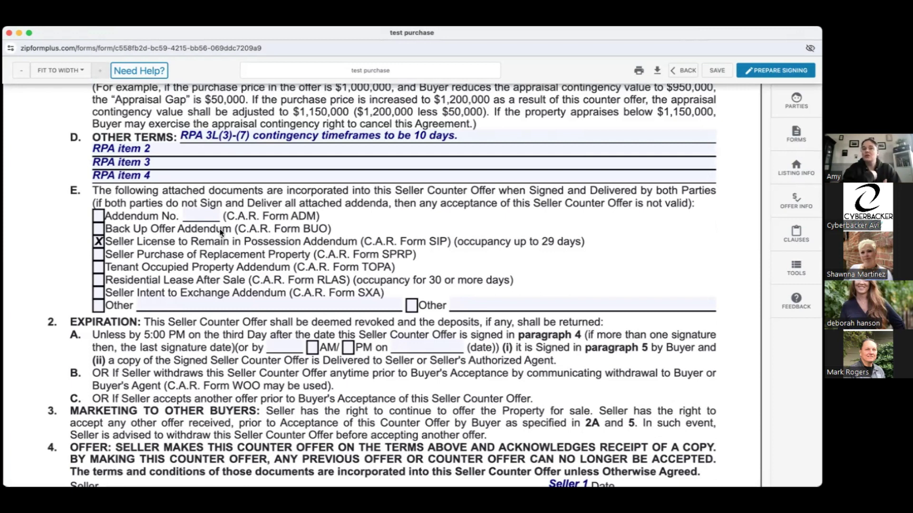
- Change the "RPA item 3" line in Other Terms to "COP item 3 put in terms that are agreeable"
left_click(114, 150)
double_click(111, 136)
type("COP")
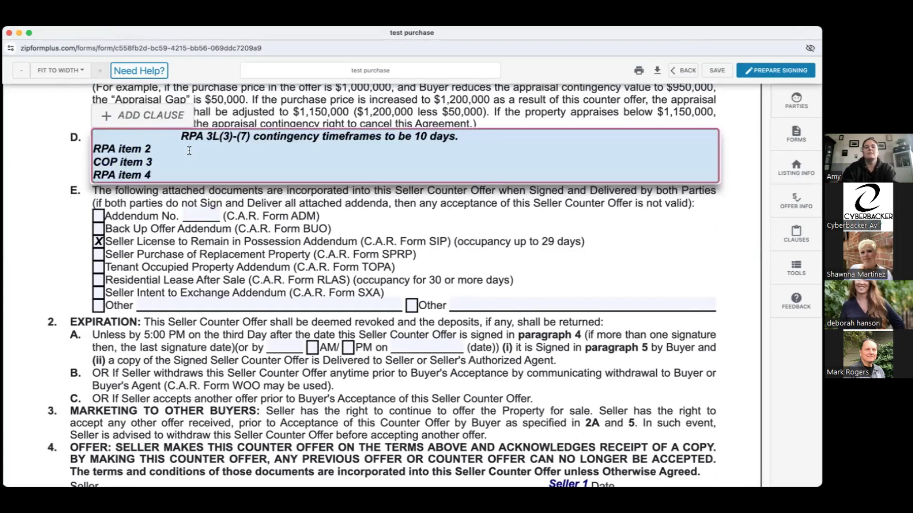
left_click(179, 163)
type("pu")
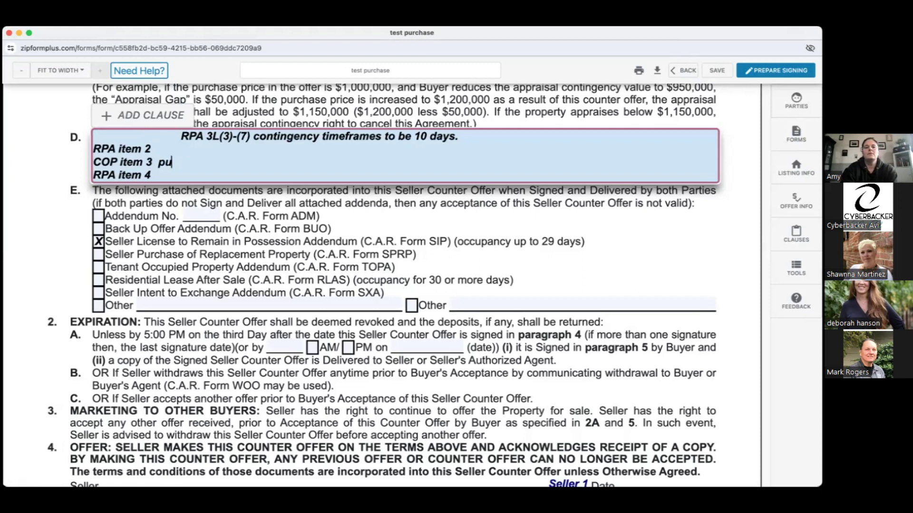
type("t in terms t")
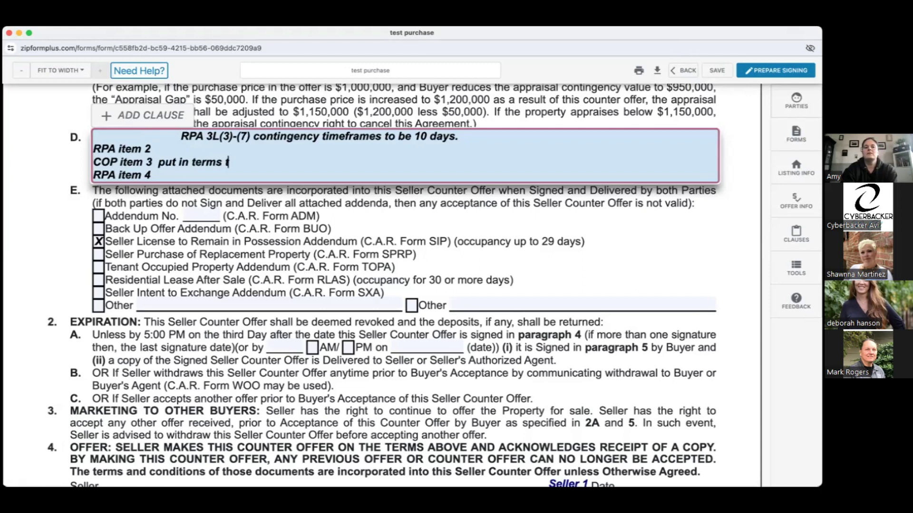
type("hat are agreeable")
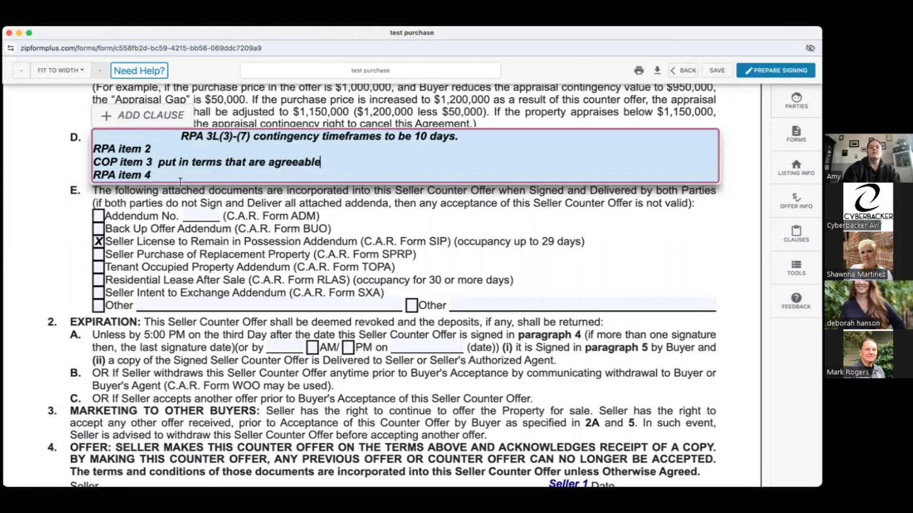
- Mark Addendum No. 1 (C.A.R. Form ADM) as an attached document in paragraph 1E of the Seller Counter Offer
left_click(175, 205)
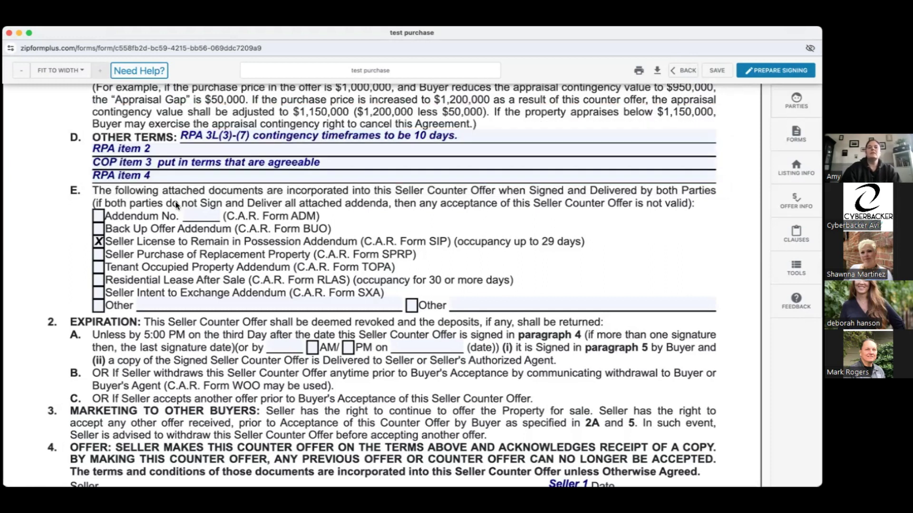
left_click(100, 218)
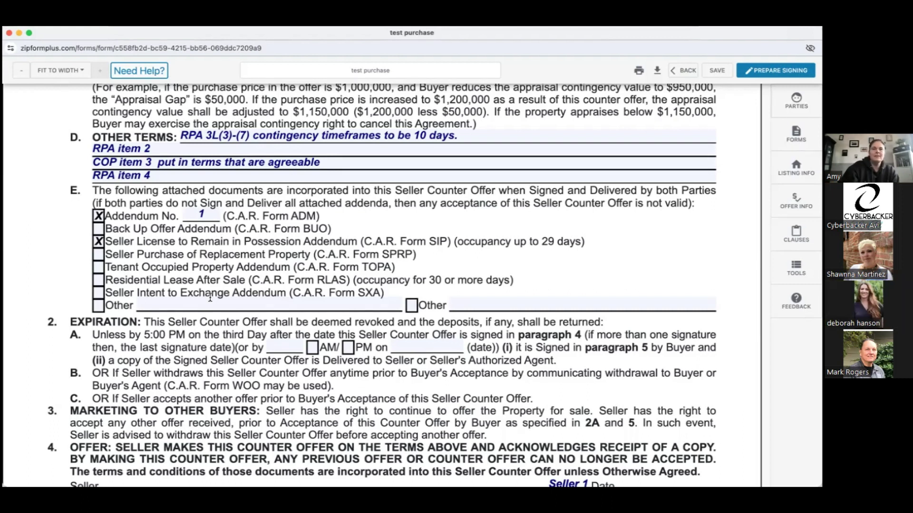
- Mark the paragraph 5 acceptance as subject to the attached Buyer Counter Offer No. 1
scroll(210, 297, "down", 3)
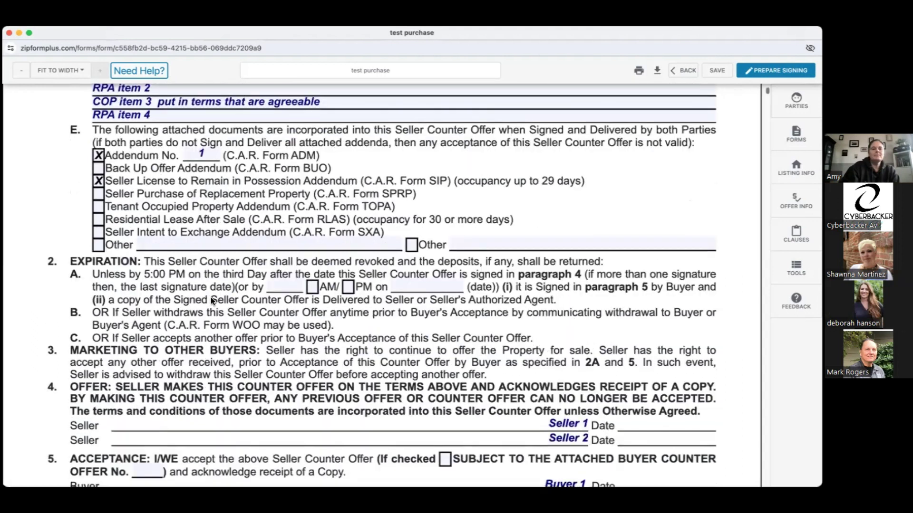
scroll(210, 298, "down", 3)
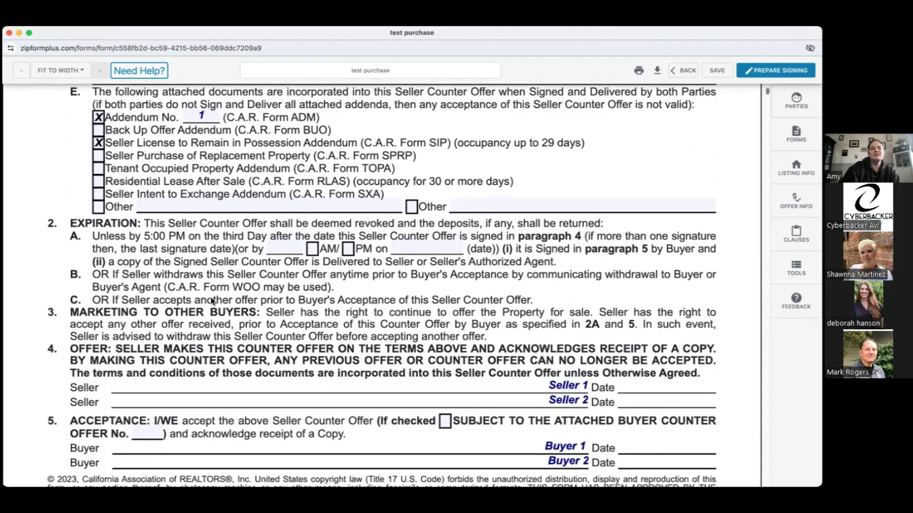
scroll(212, 301, "down", 1)
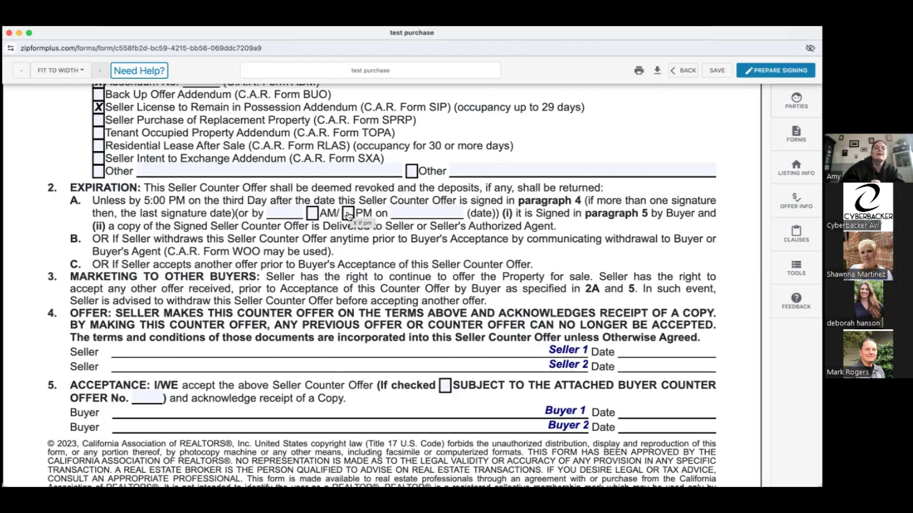
scroll(295, 292, "down", 2)
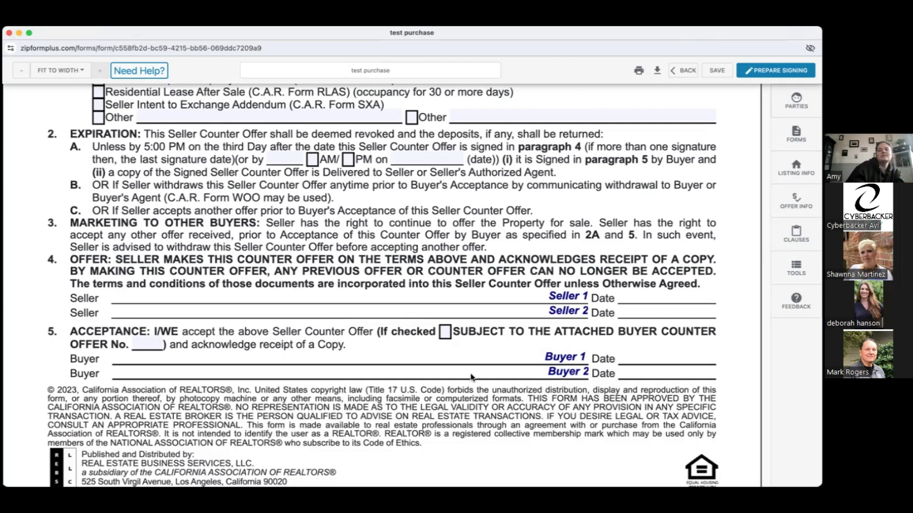
left_click(445, 331)
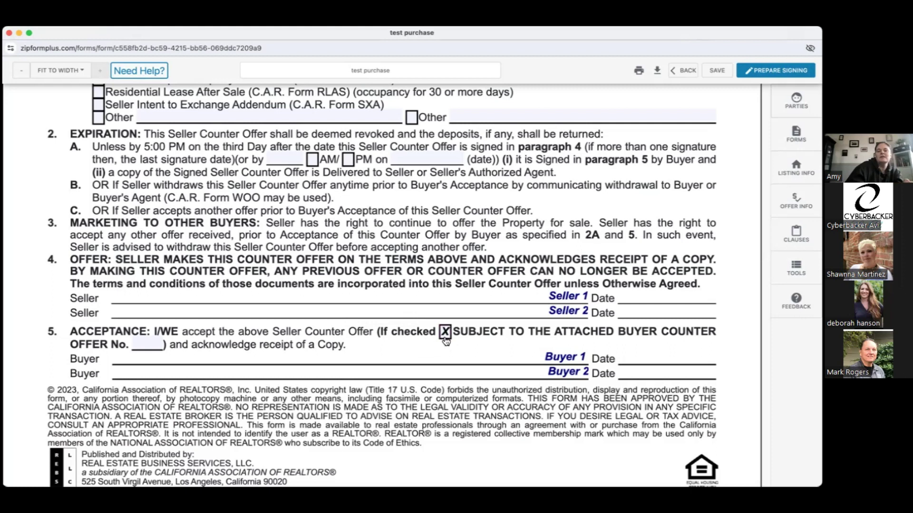
left_click(148, 343)
type("1")
left_click(287, 370)
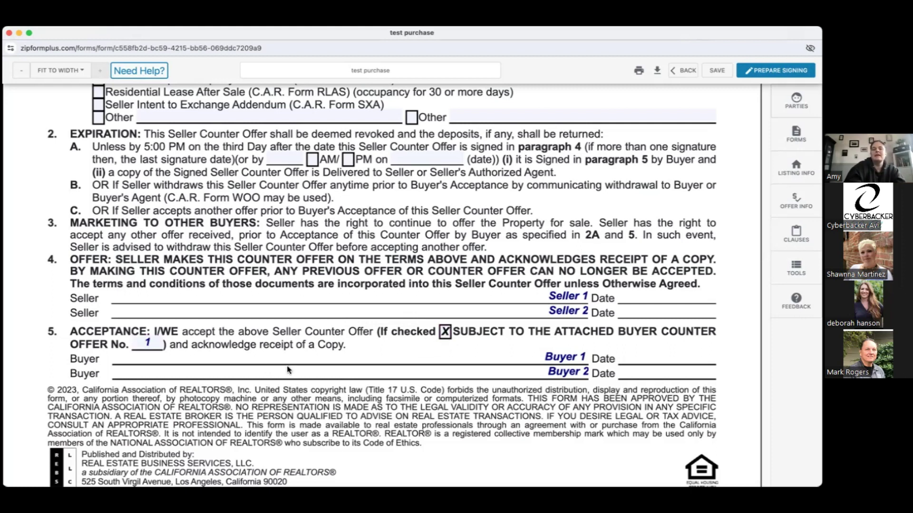
- Go to the Seller Multiple Counter Offer form and set its counter offer number to 1
scroll(287, 366, "up", 5)
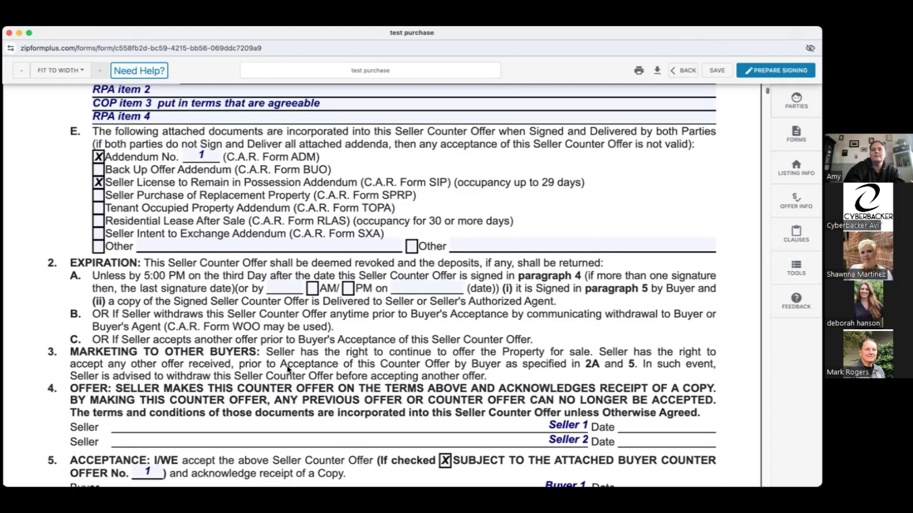
scroll(286, 366, "up", 10)
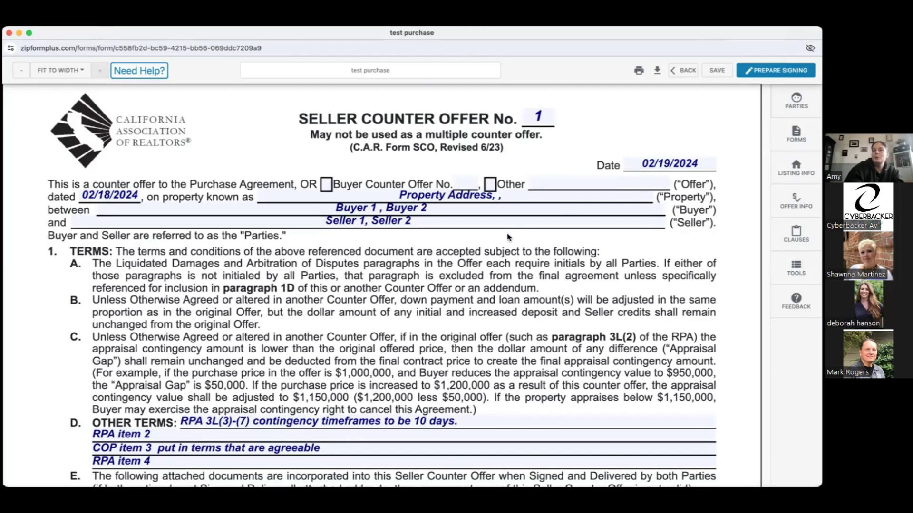
scroll(506, 237, "down", 5)
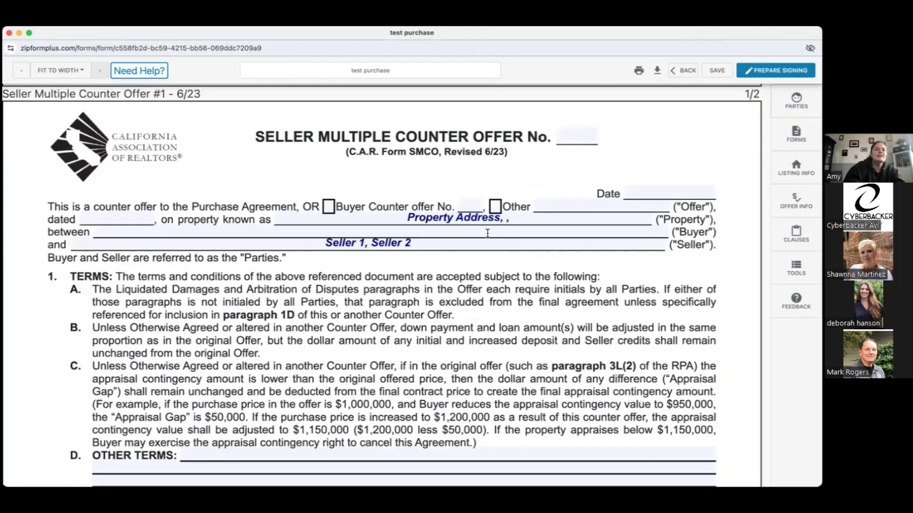
left_click(574, 132)
type("1")
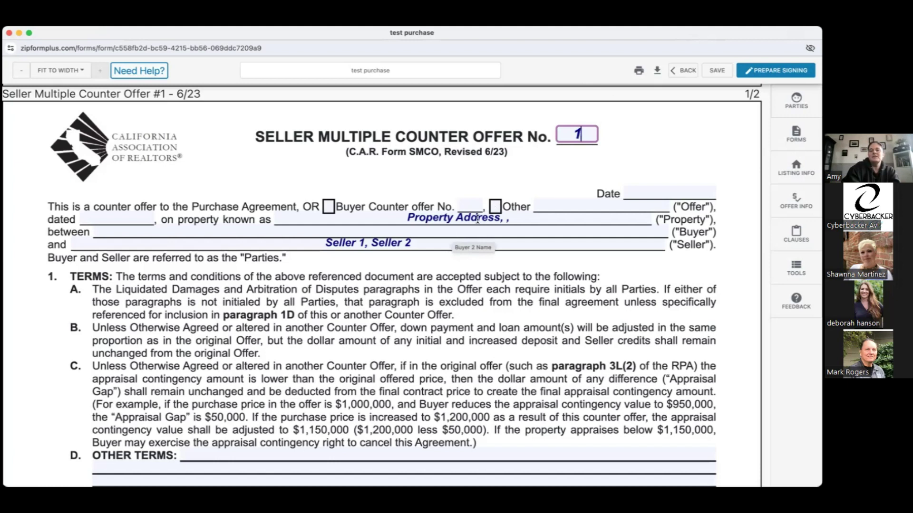
- Search the California Association of REALTORS form library for SMCO, examine the numbered Seller Multiple Counter Offer forms, and close the library
left_click(795, 134)
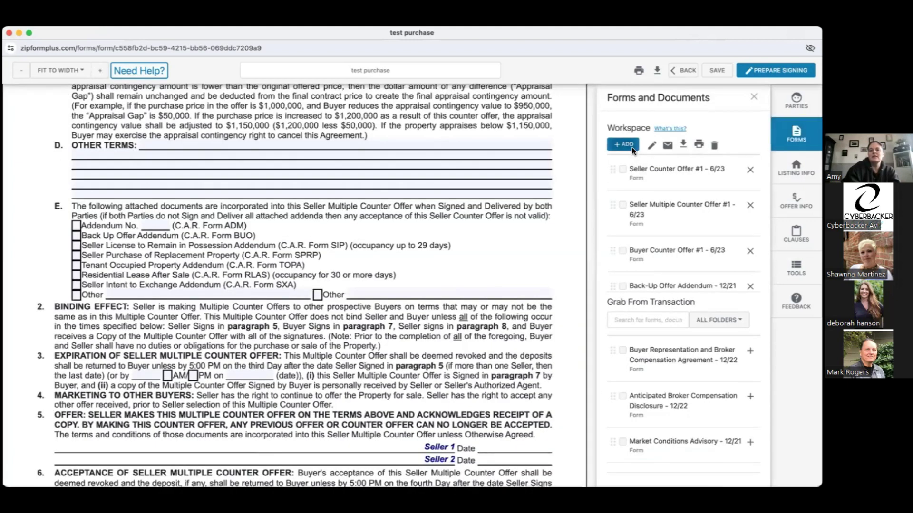
left_click(623, 145)
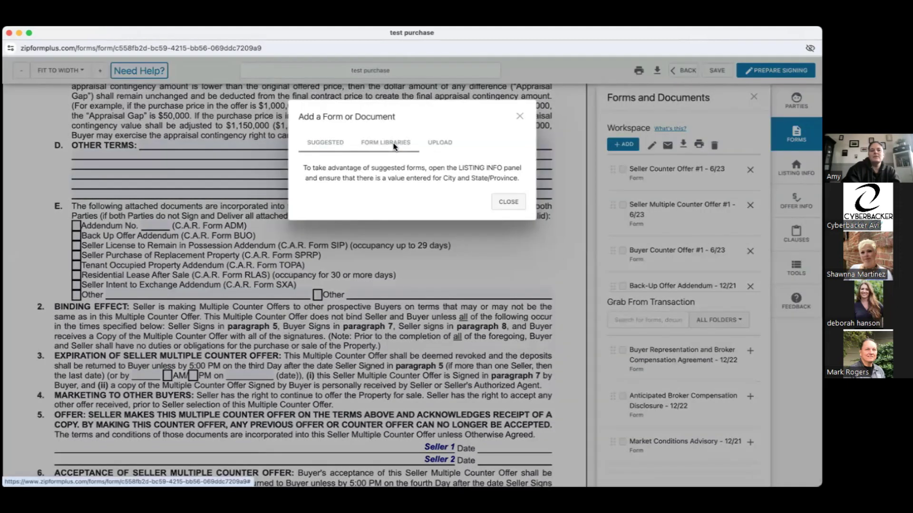
left_click(393, 146)
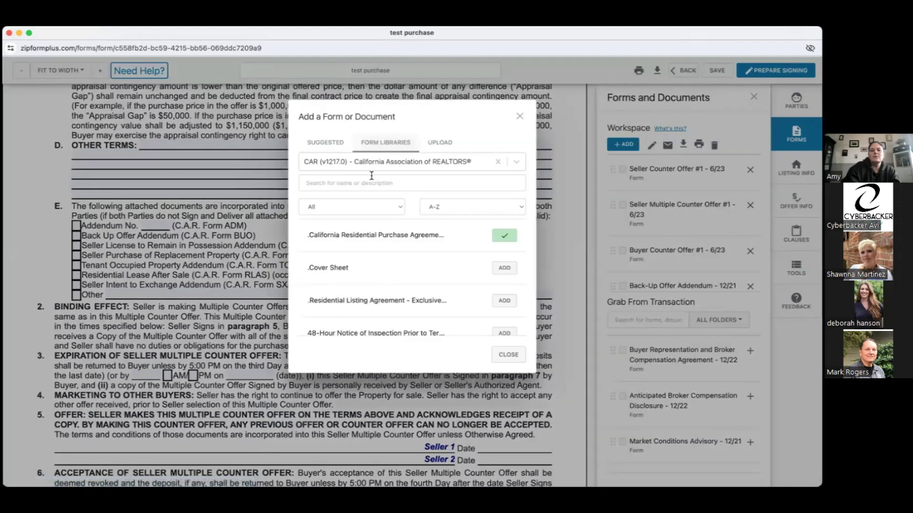
left_click(362, 183)
type("smc")
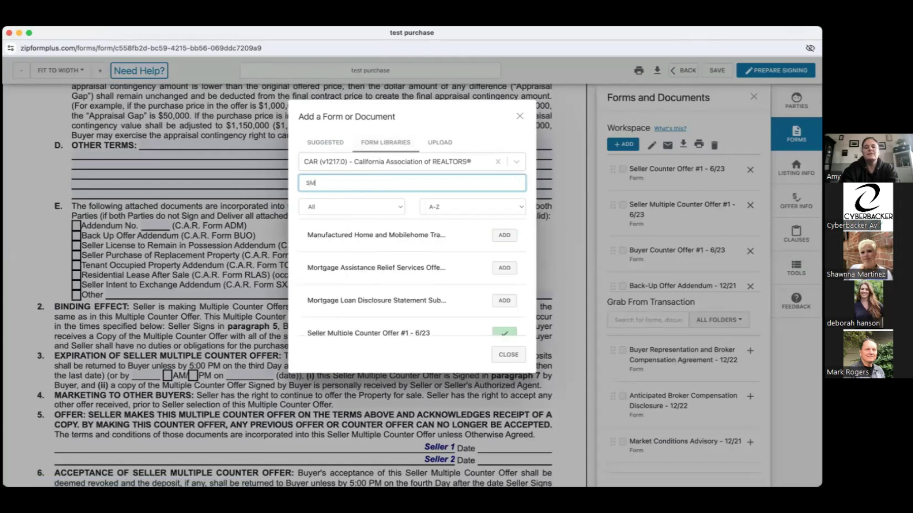
type("o")
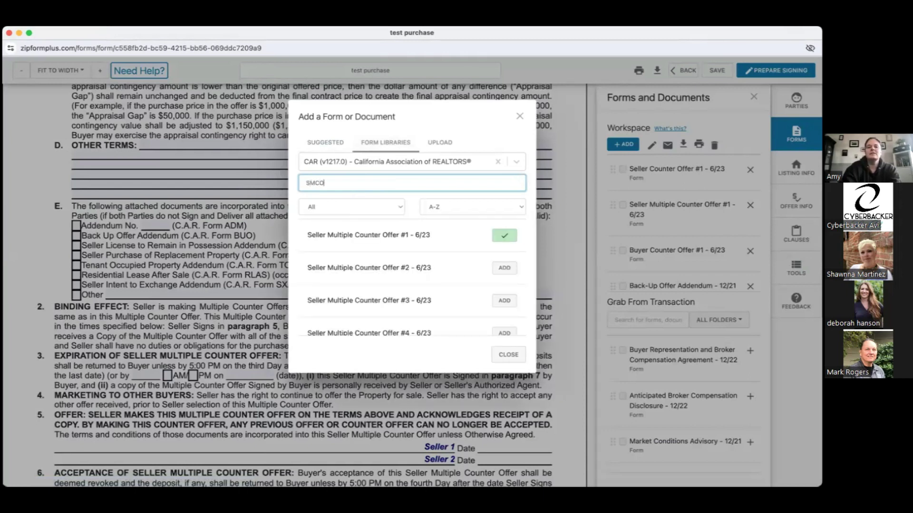
scroll(343, 329, "down", 3)
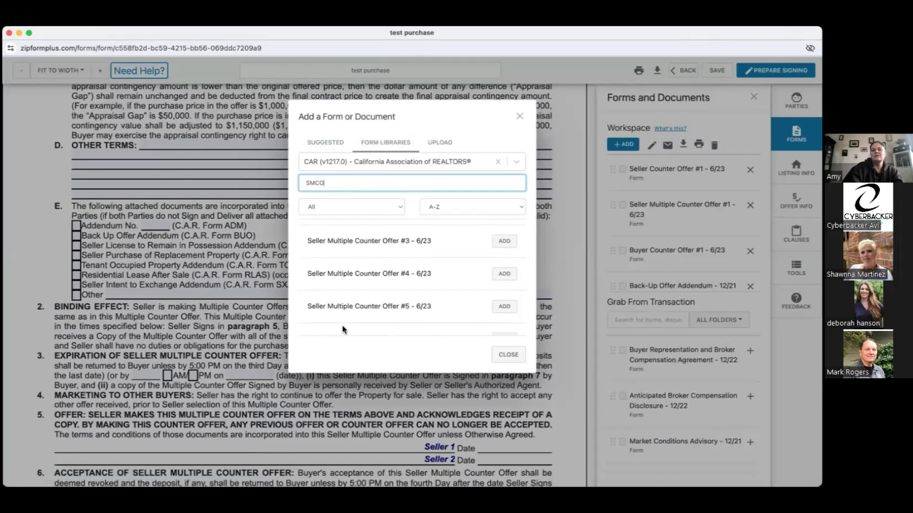
scroll(344, 329, "up", 3)
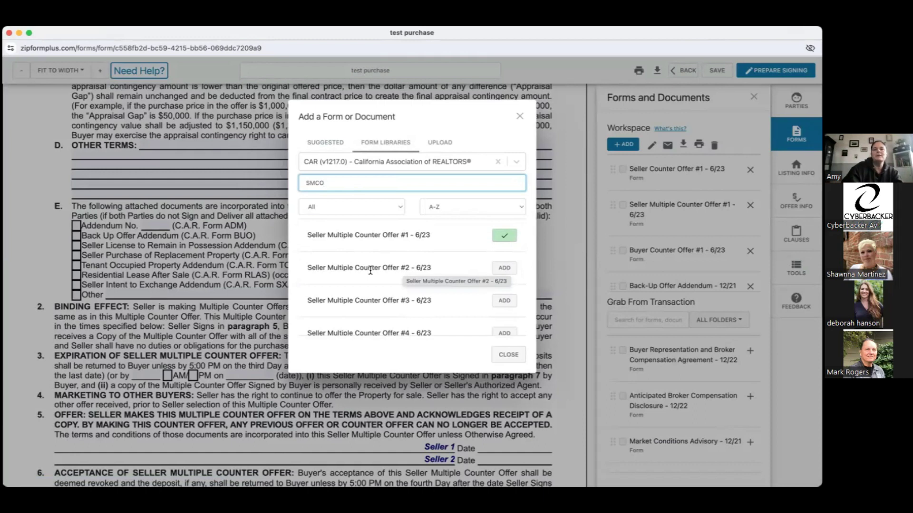
left_click(521, 118)
- Review the Seller Multiple Counter Offer's terms, attached documents, binding effect, expiration, offer, acceptance and selection paragraphs across both pages
scroll(520, 115, "up", 3)
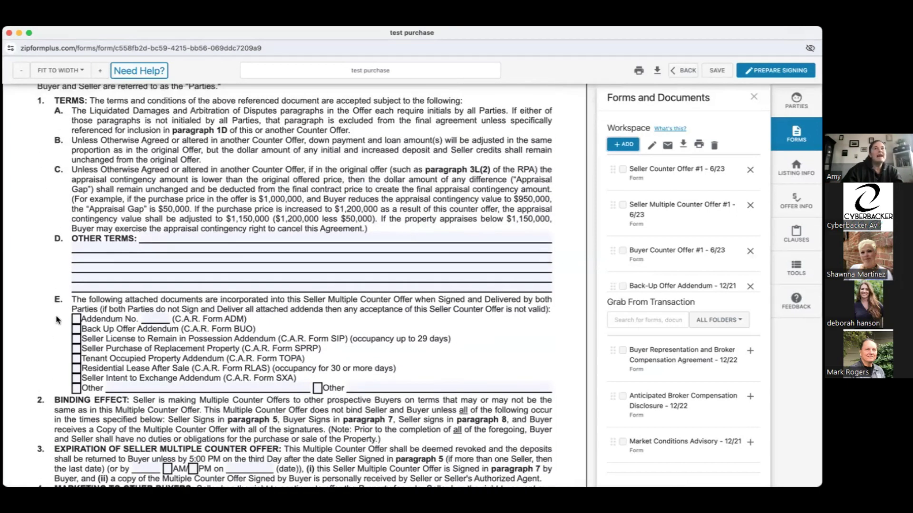
scroll(57, 319, "down", 1)
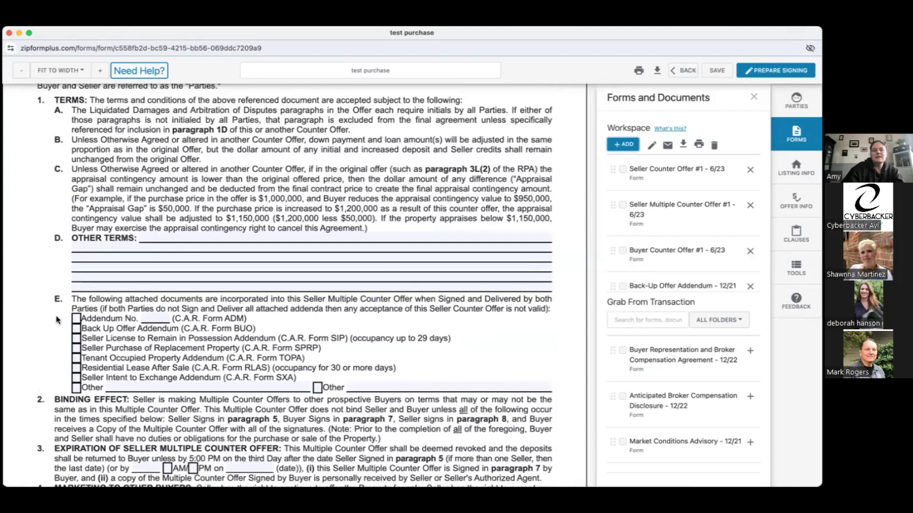
scroll(57, 320, "down", 5)
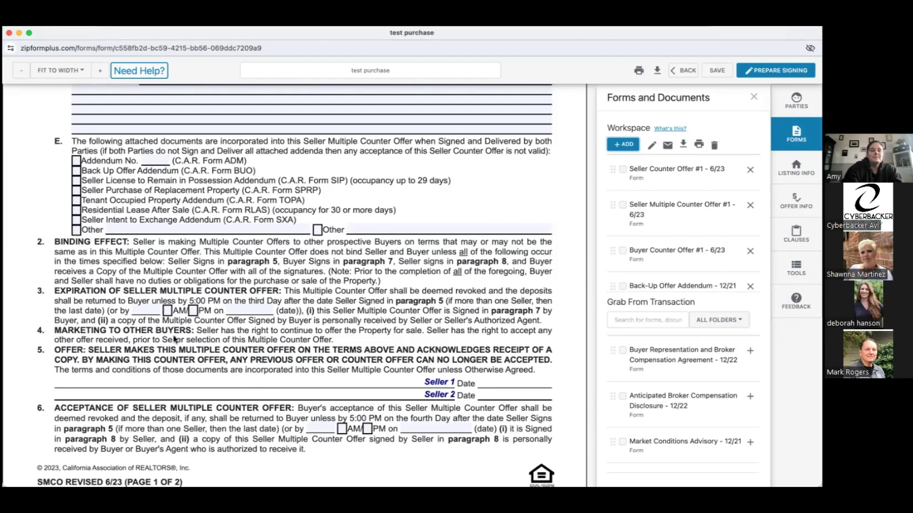
scroll(174, 338, "down", 1)
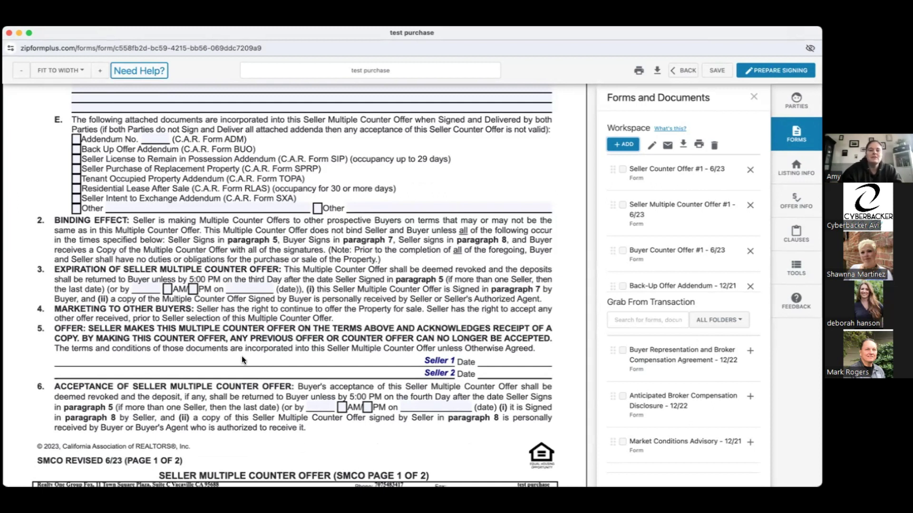
scroll(243, 360, "down", 2)
scroll(243, 359, "down", 5)
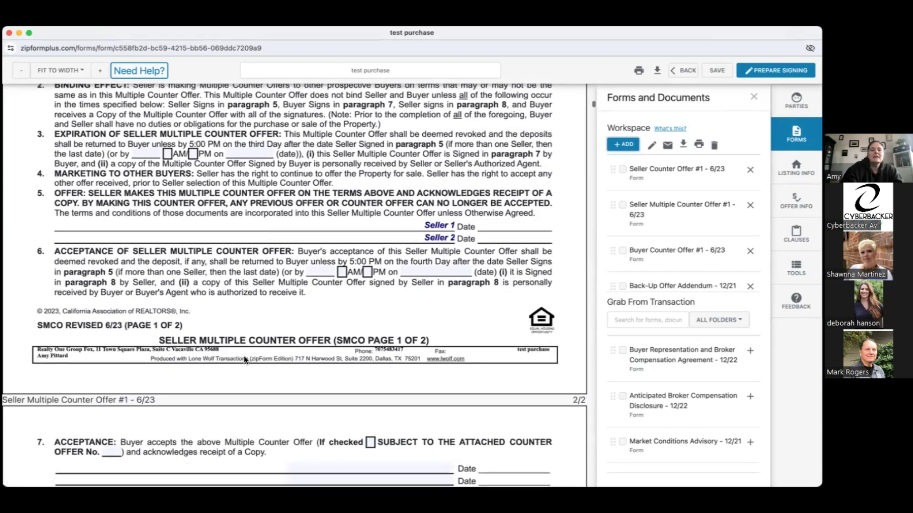
scroll(244, 360, "down", 2)
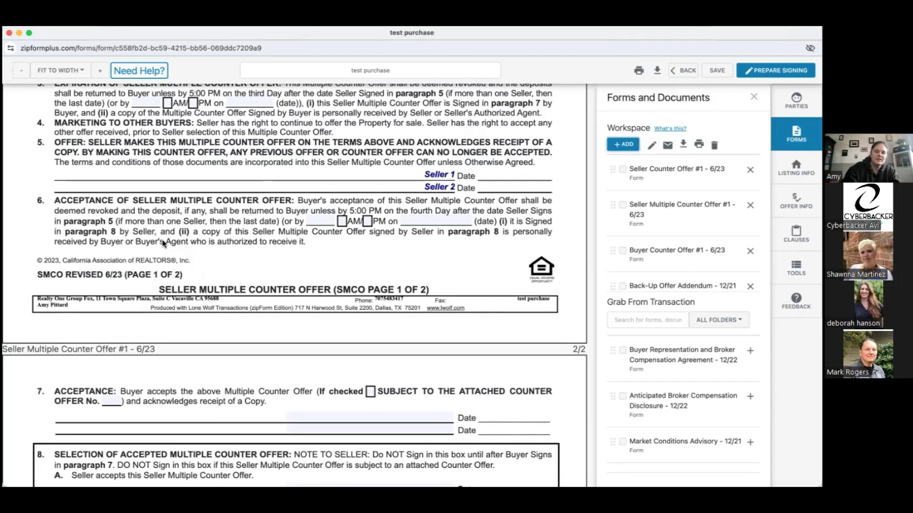
scroll(162, 243, "down", 2)
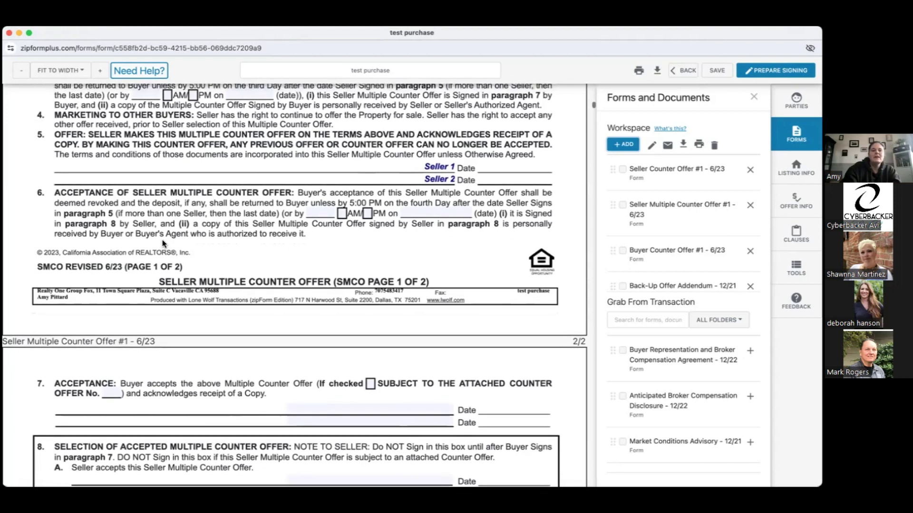
scroll(163, 243, "down", 2)
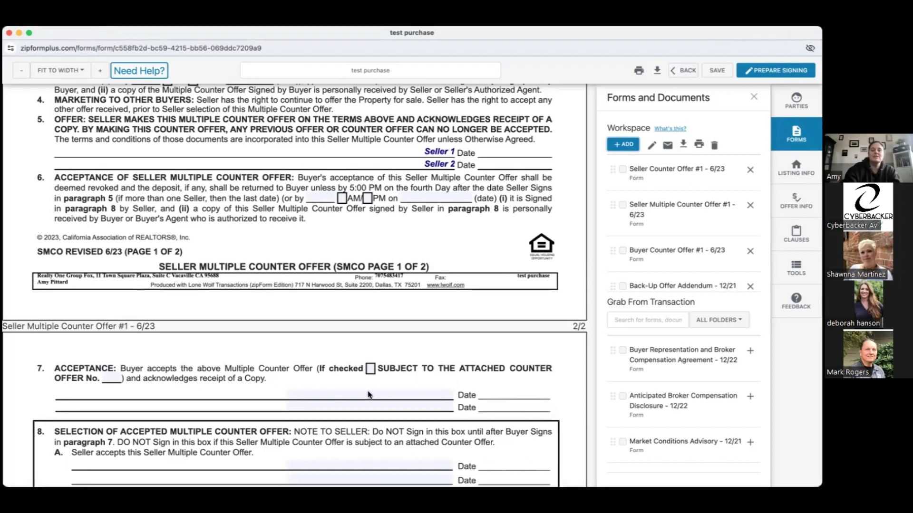
scroll(368, 395, "down", 2)
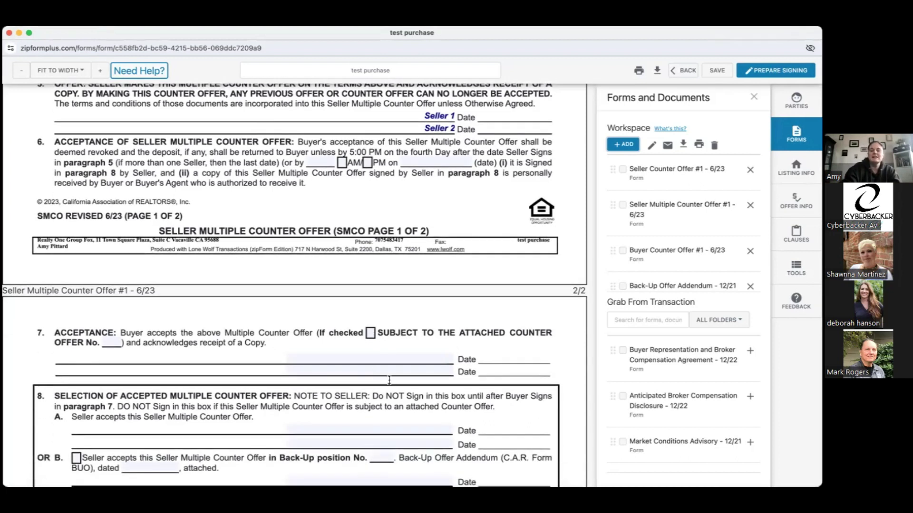
scroll(392, 373, "down", 5)
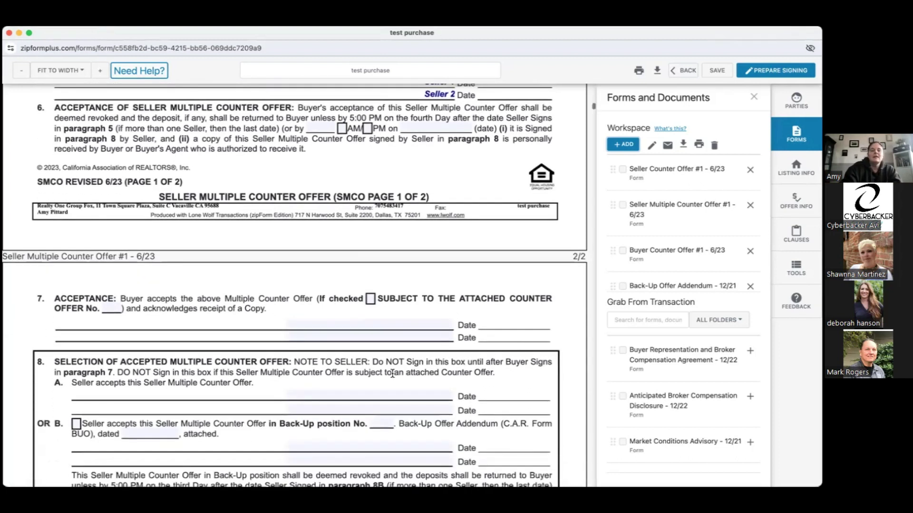
scroll(392, 372, "down", 4)
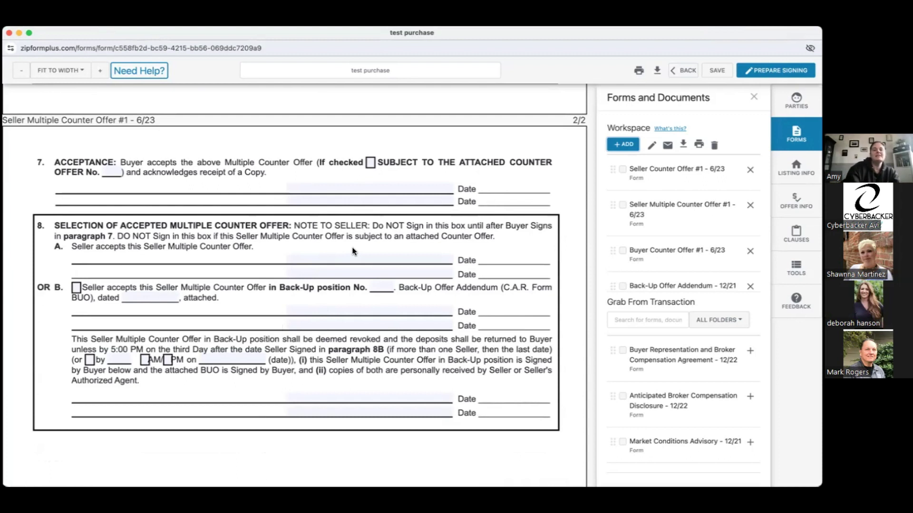
scroll(352, 251, "up", 3)
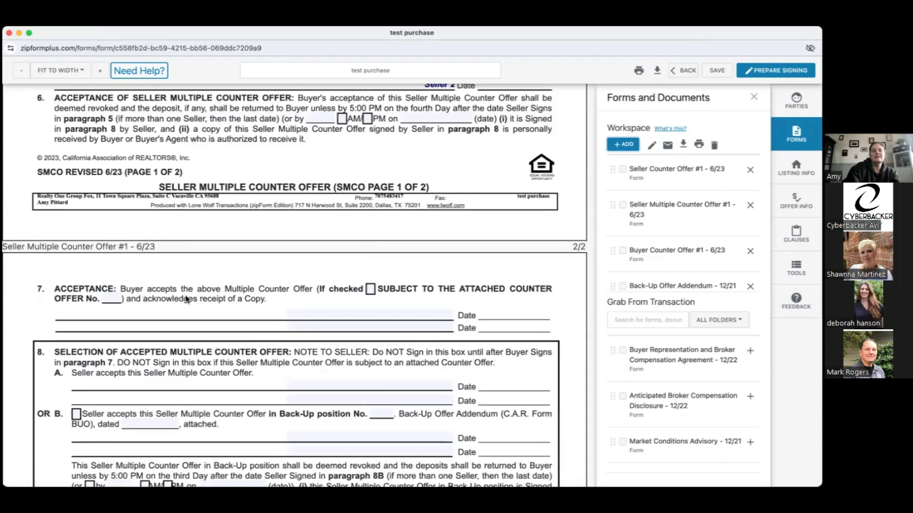
scroll(351, 328, "down", 2)
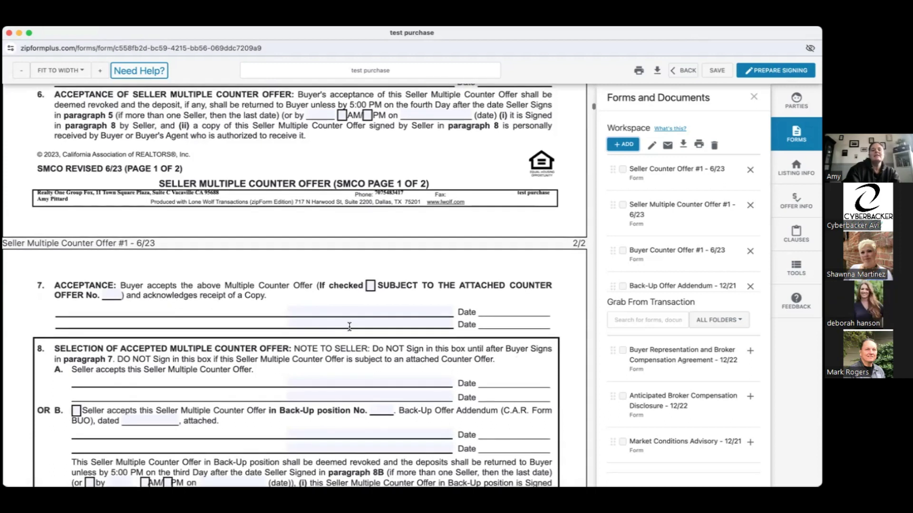
- Mark paragraph 8B so the seller accepts the multiple counter offer in Back-Up position No. 1
scroll(349, 327, "down", 5)
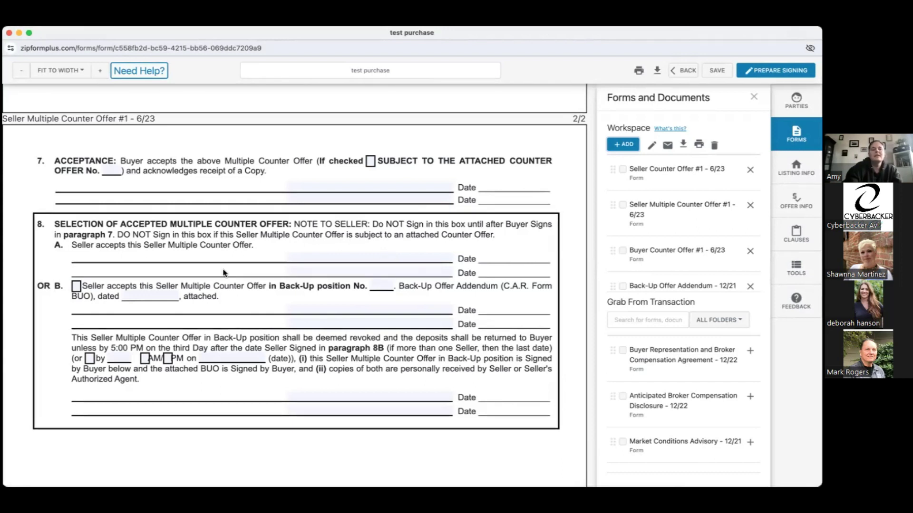
left_click(80, 286)
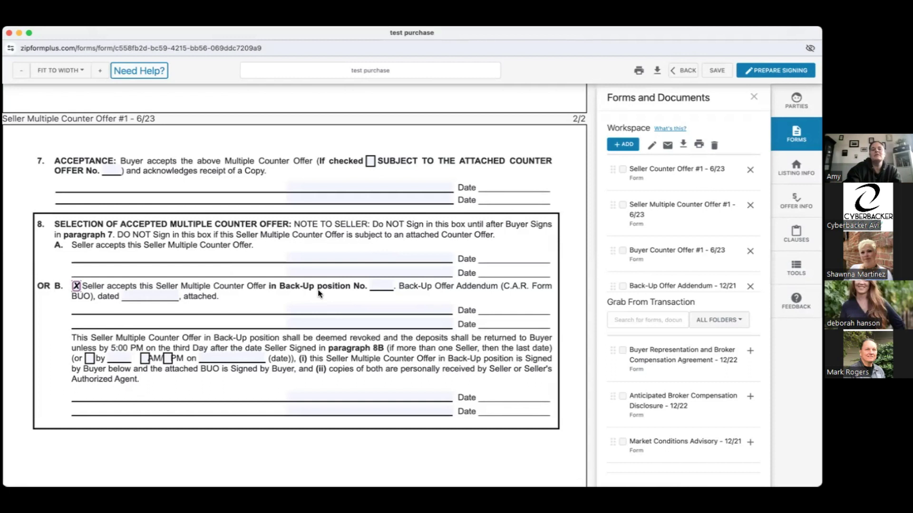
left_click(381, 285)
type("1")
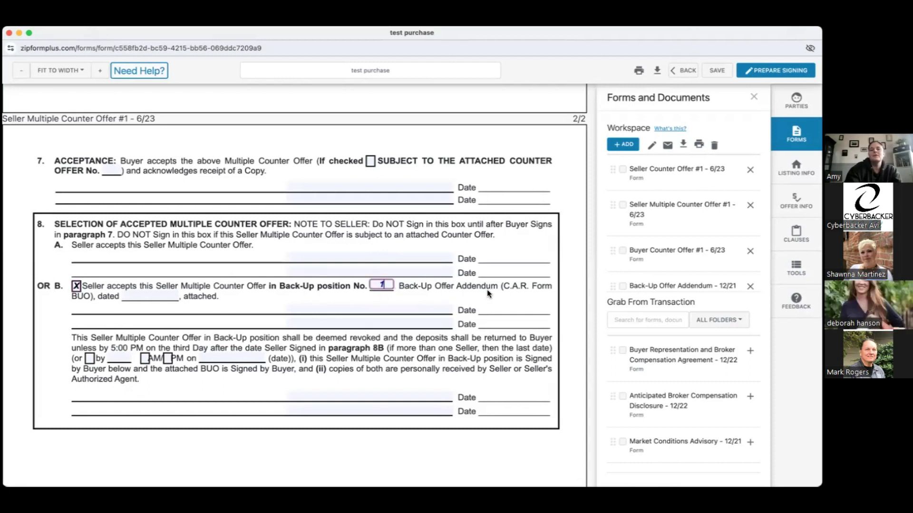
- Set the date of the attached Back-Up Offer Addendum in paragraph 8B to 02/19/2024
left_click(138, 297)
left_click(169, 374)
left_click(273, 306)
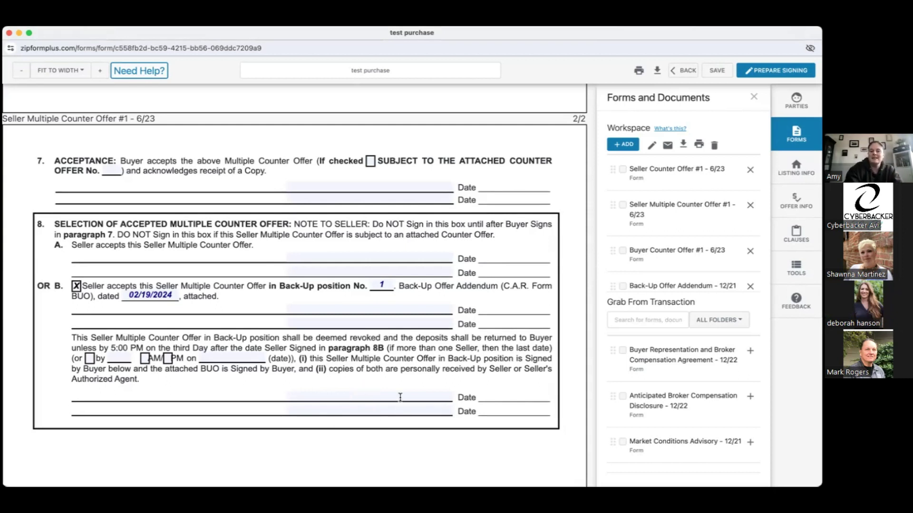
- Check the Seller Multiple Counter Offer's acceptance and selection paragraphs and open the Back-Up Offer Addendum form
scroll(400, 398, "down", 2)
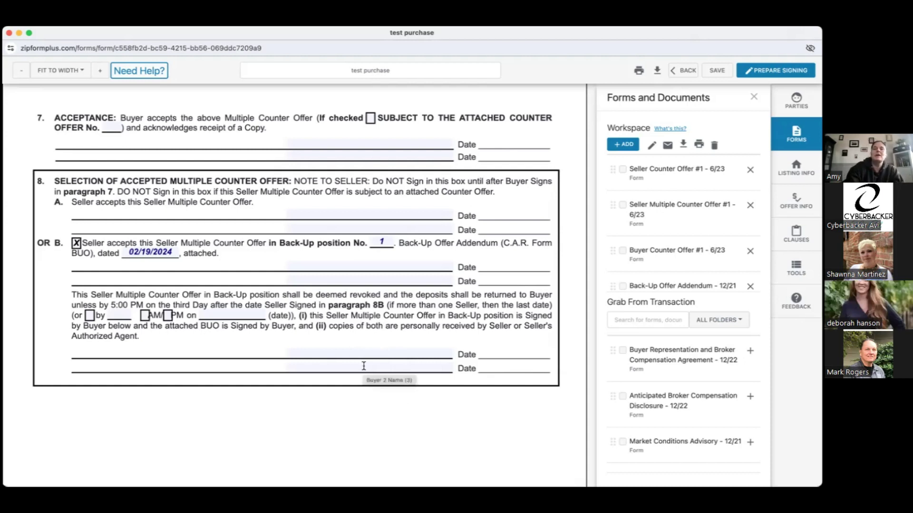
scroll(364, 366, "up", 5)
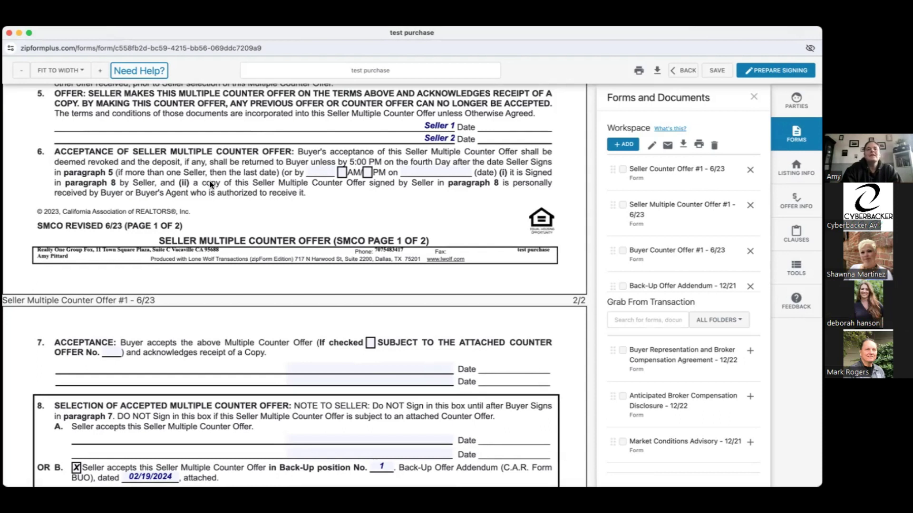
scroll(260, 300, "down", 1)
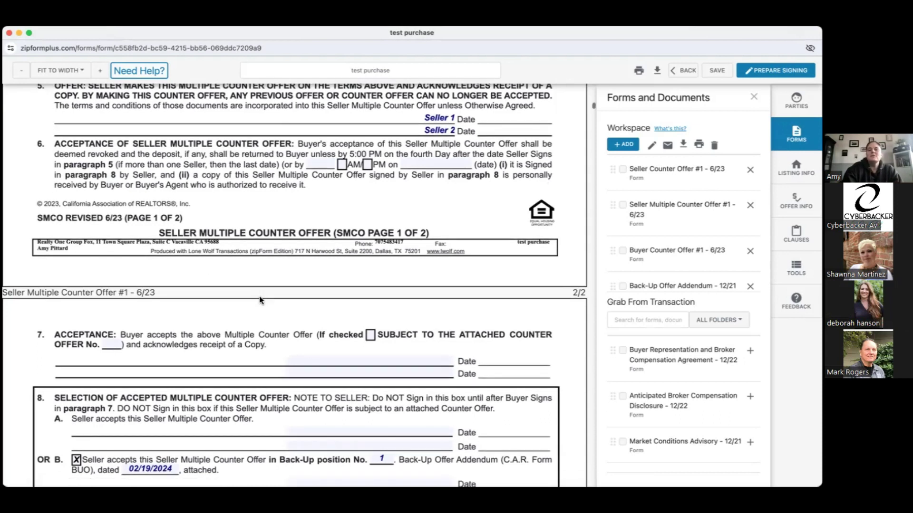
scroll(620, 237, "down", 3)
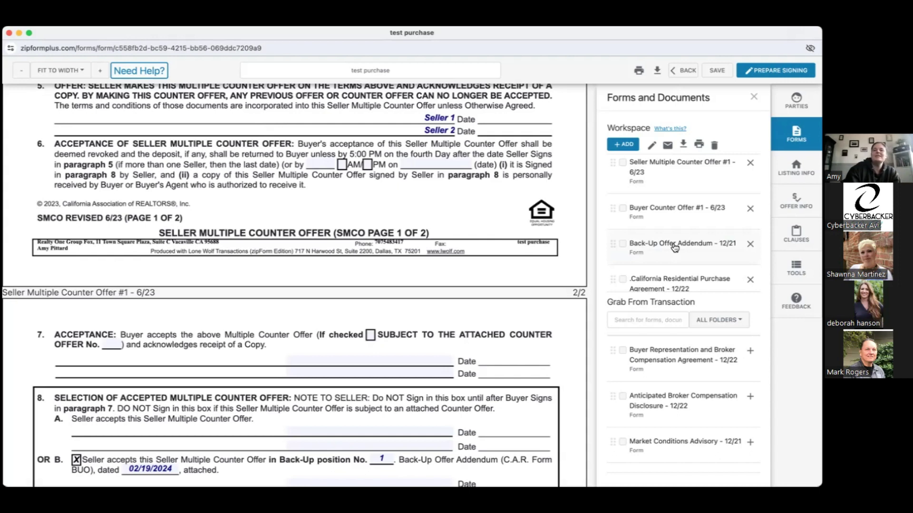
scroll(398, 375, "down", 3)
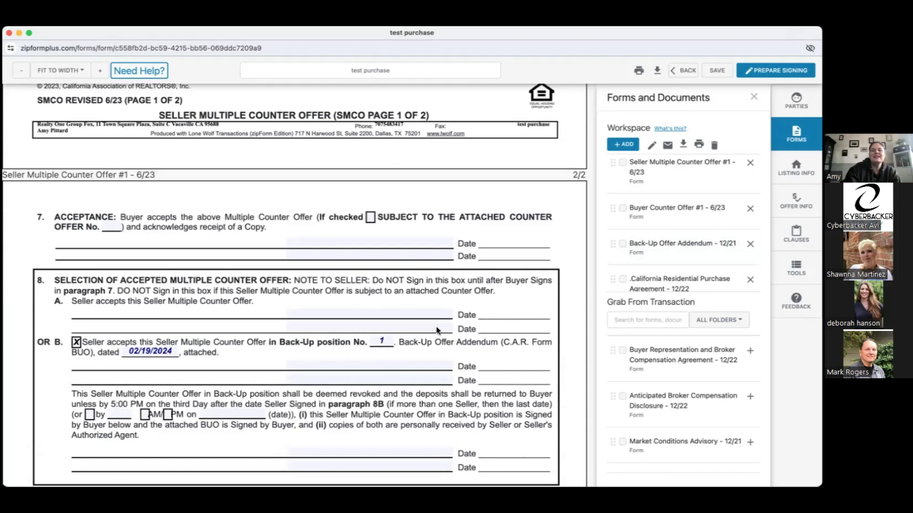
left_click(674, 246)
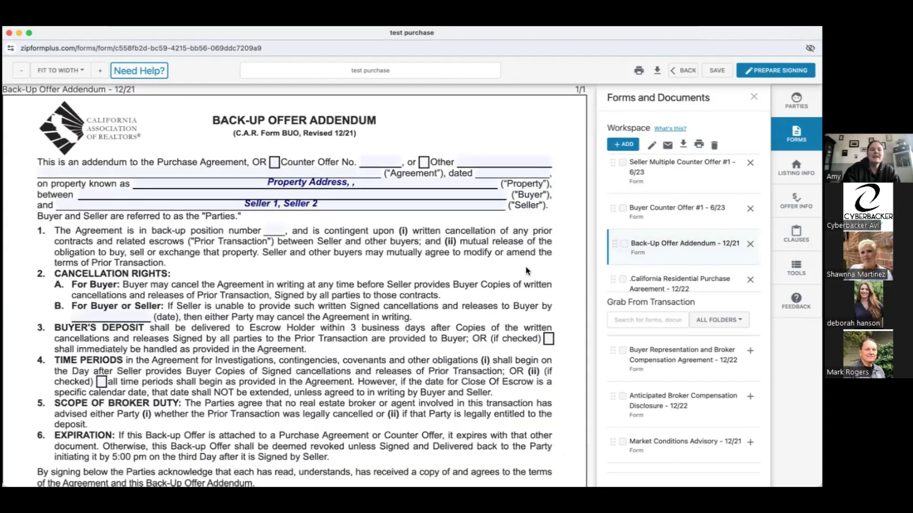
- Mark the Back-Up Offer Addendum as an addendum to Counter Offer No. 1, with the agreement dated 02/19/2024
scroll(527, 271, "down", 1)
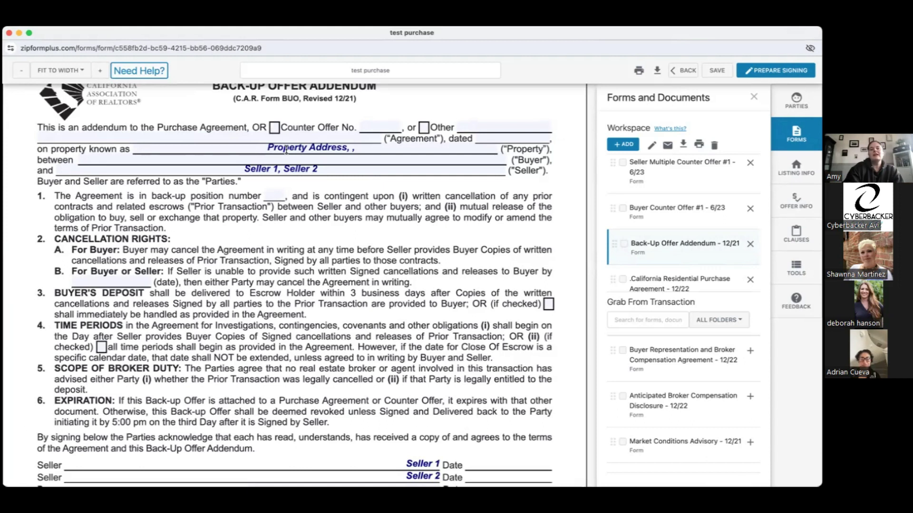
scroll(286, 149, "up", 1)
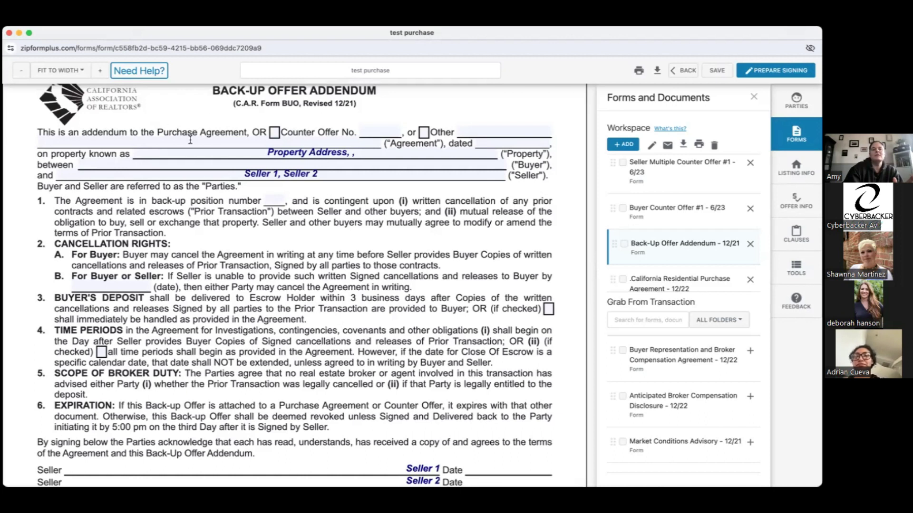
left_click(274, 133)
left_click(368, 132)
type("1")
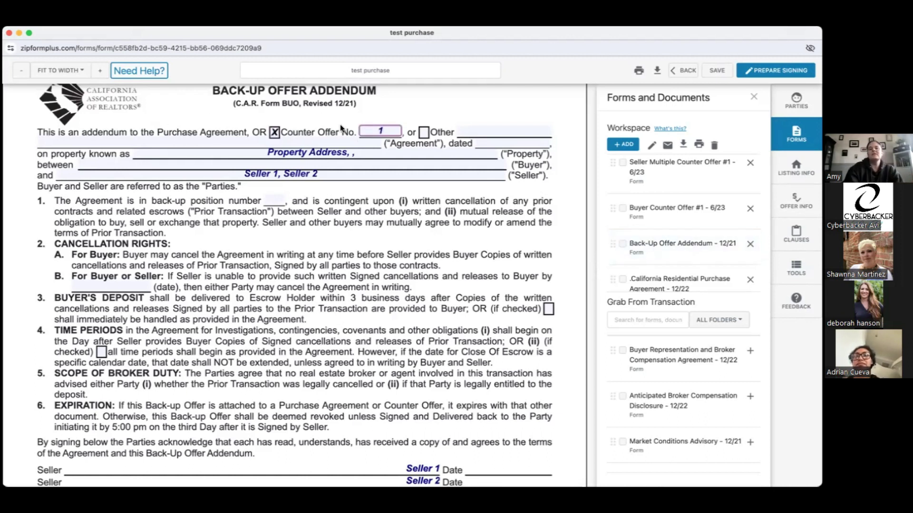
key("BackSpace")
type("1")
left_click(399, 122)
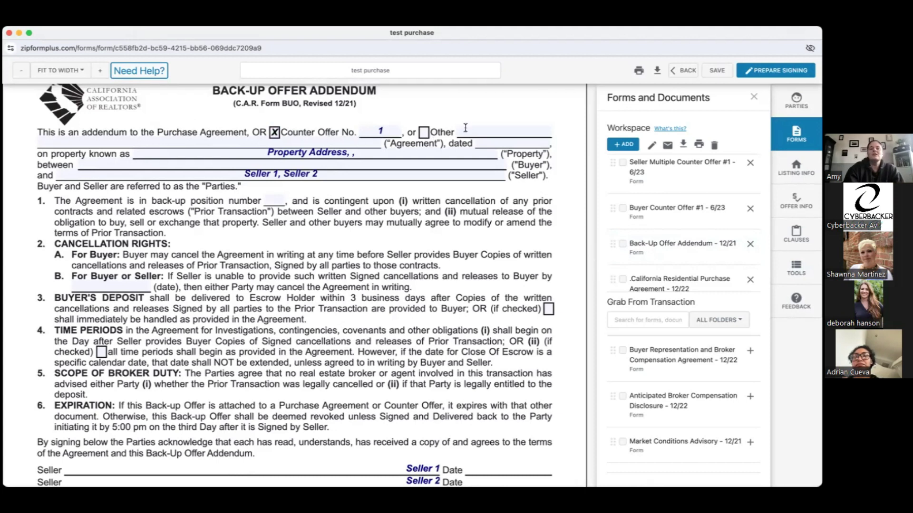
left_click(490, 142)
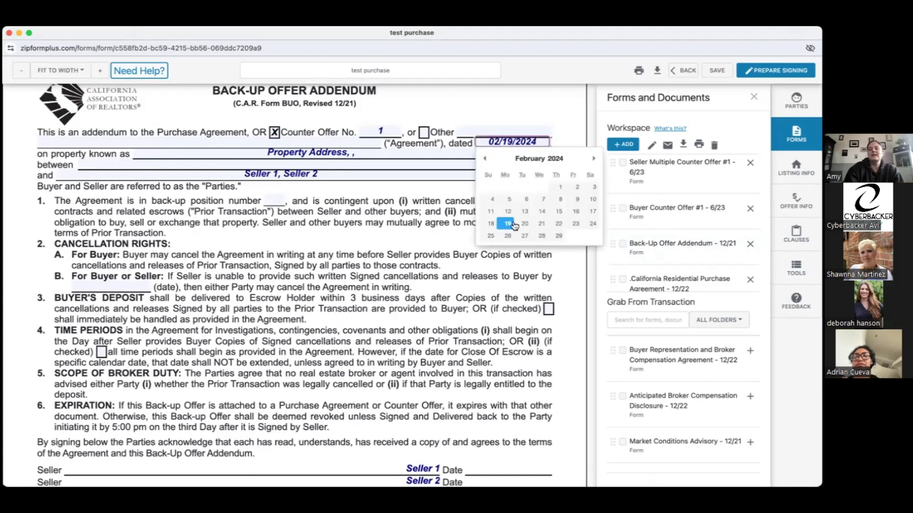
left_click(409, 214)
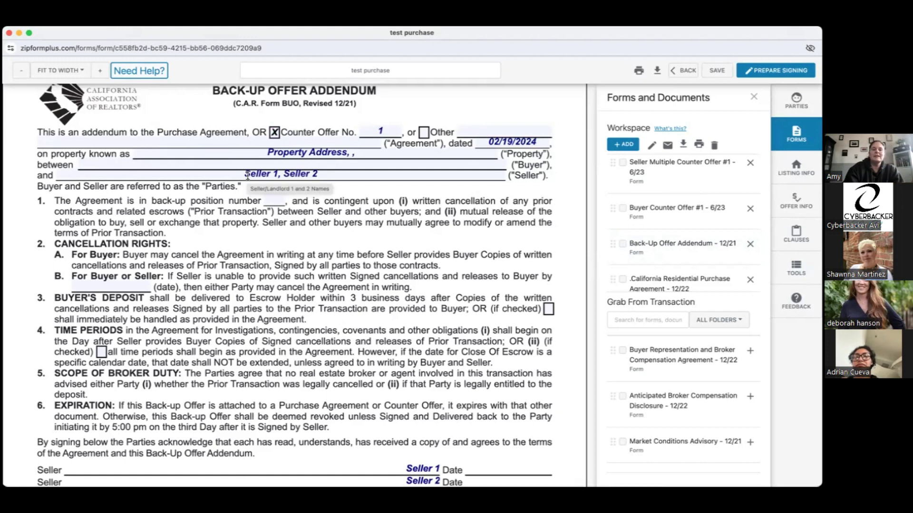
- Set the agreement's back-up position number in paragraph 1 to 1
scroll(247, 176, "down", 3)
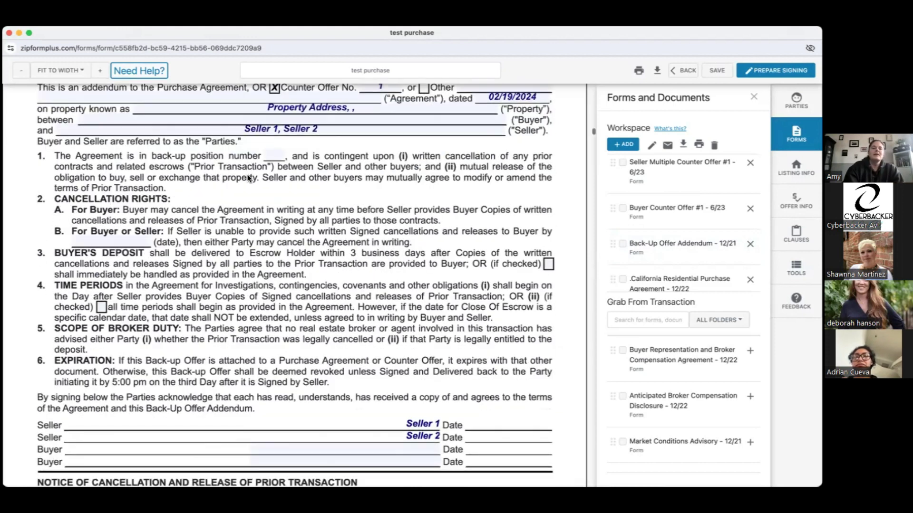
left_click(274, 139)
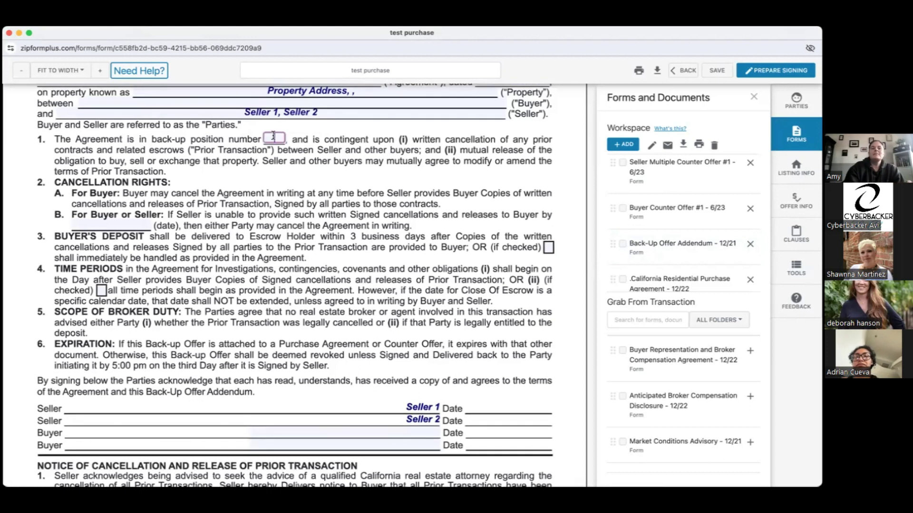
type("1")
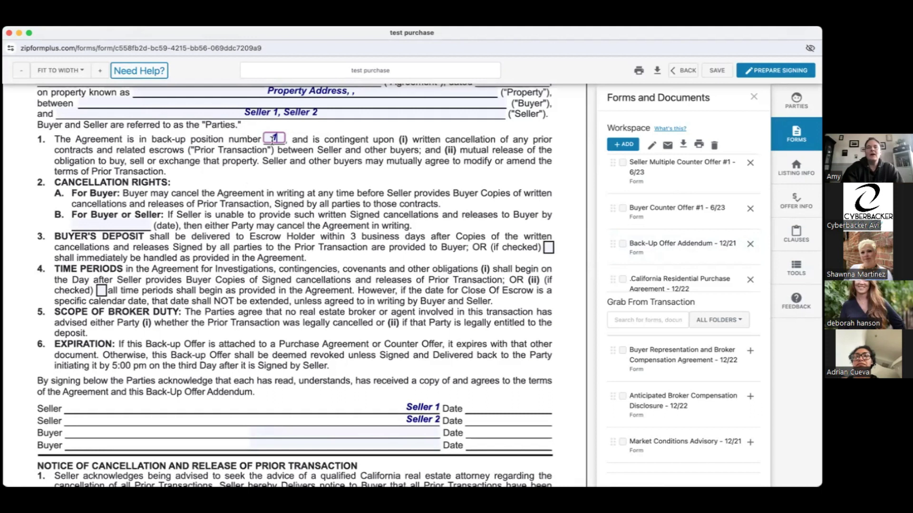
left_click(275, 180)
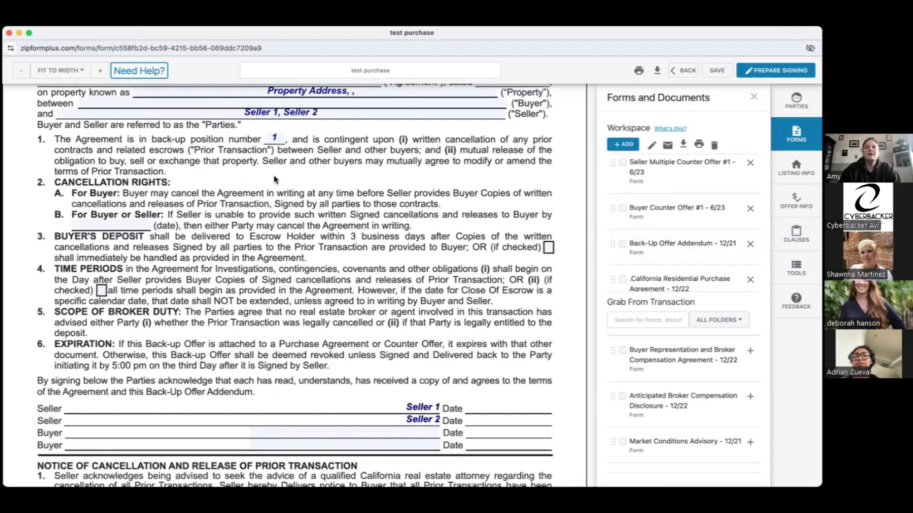
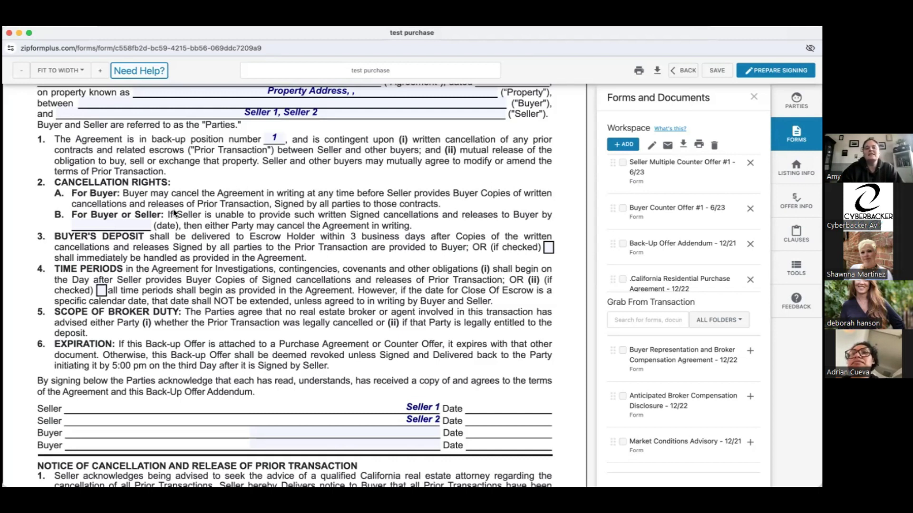
- Set the buyer or seller cancellation date in paragraph 2B to 03/01/2024
left_click(136, 224)
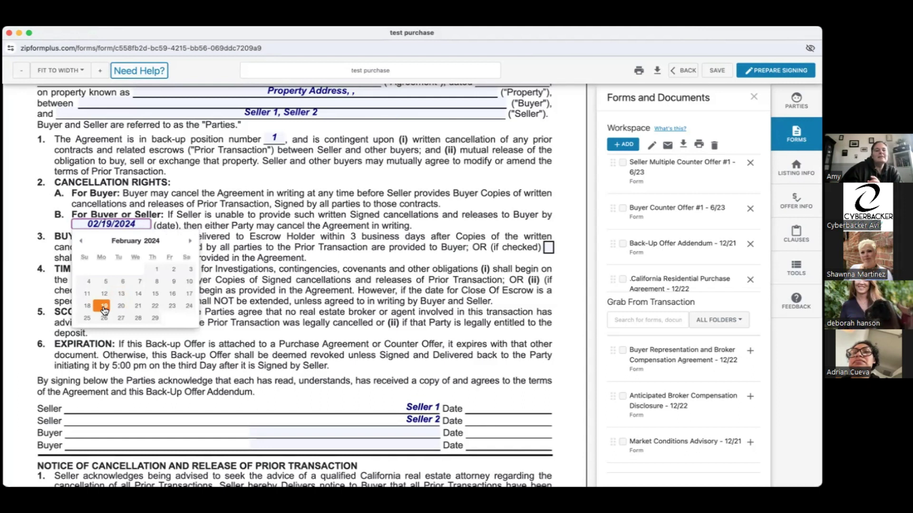
key("Up")
key("Right")
key("Right")
key("Right")
key("Right")
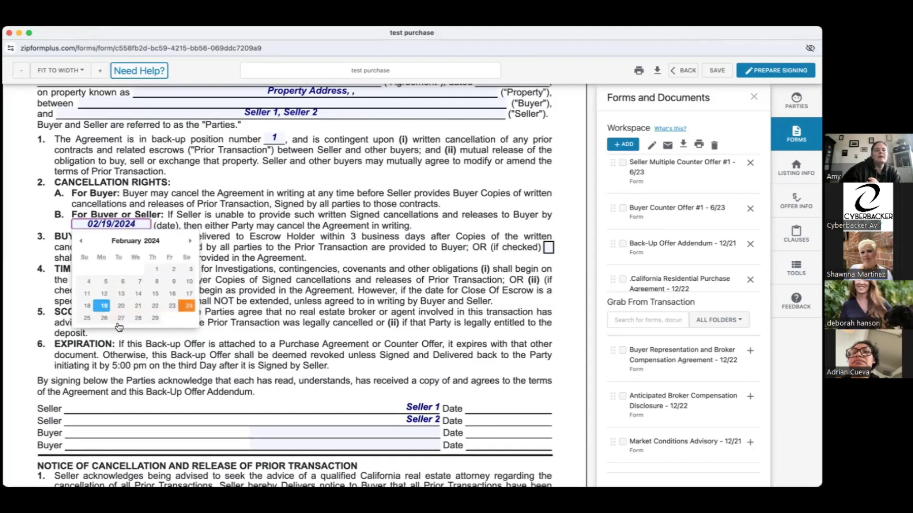
left_click(196, 240)
left_click(173, 271)
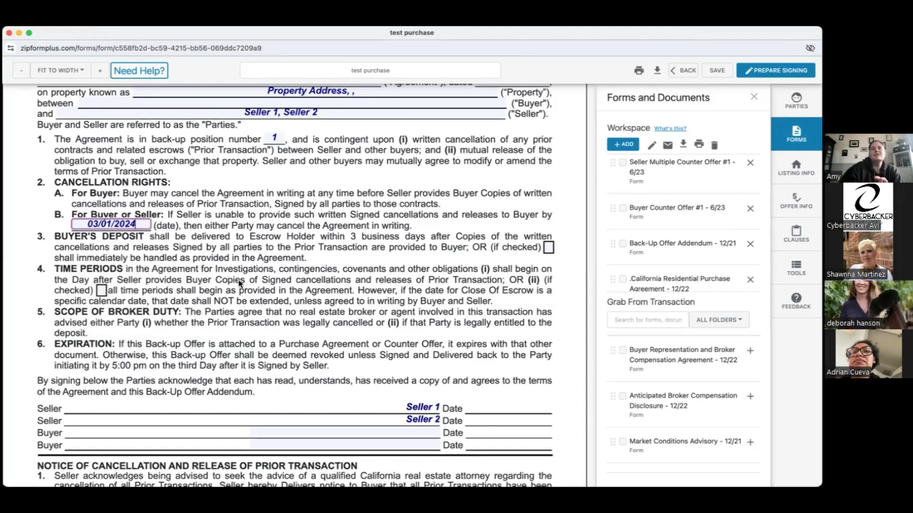
- Change the paragraph 2B cancellation date to 03/04/2024
left_click(146, 221)
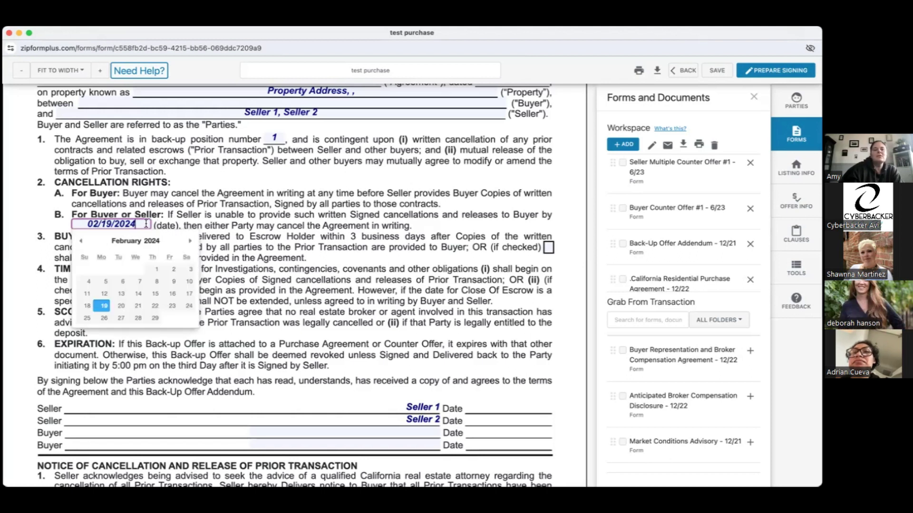
left_click(191, 241)
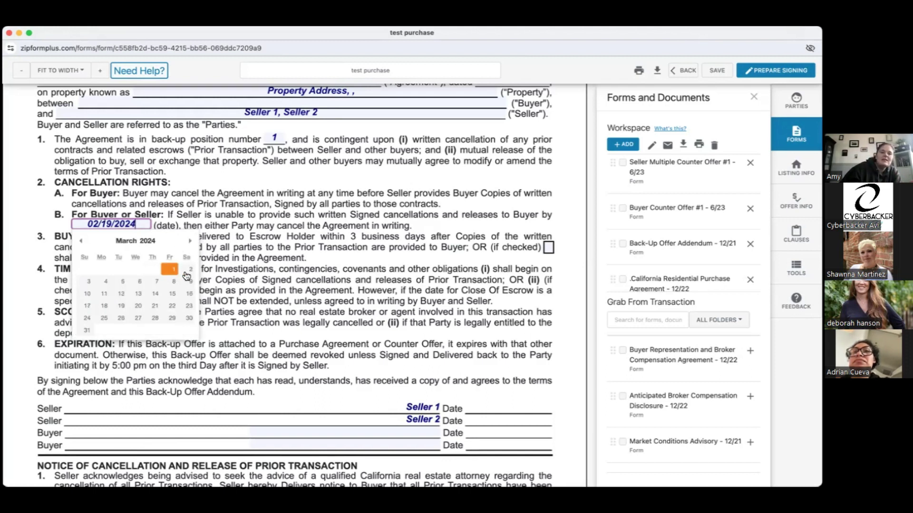
left_click(106, 281)
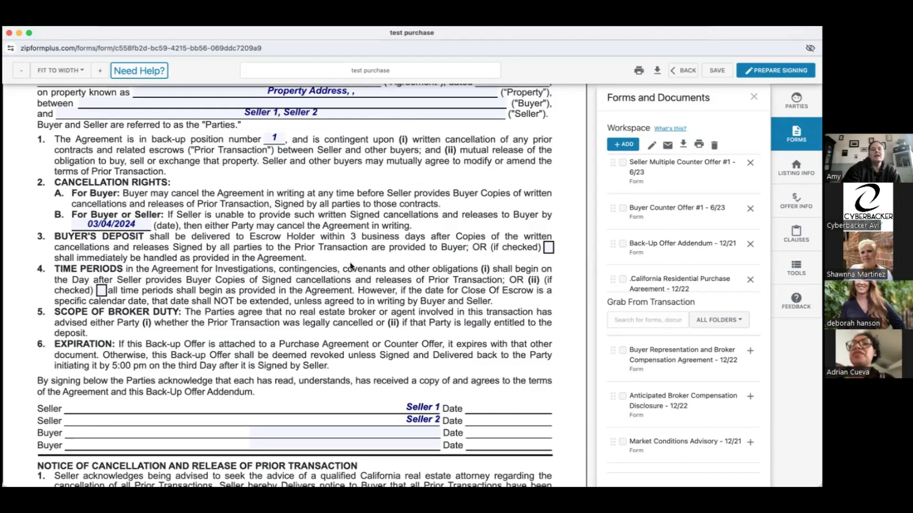
- Temporarily mark the alternative options for the buyer's deposit in paragraph 3 and time periods in paragraph 4, clearing each again
left_click(549, 248)
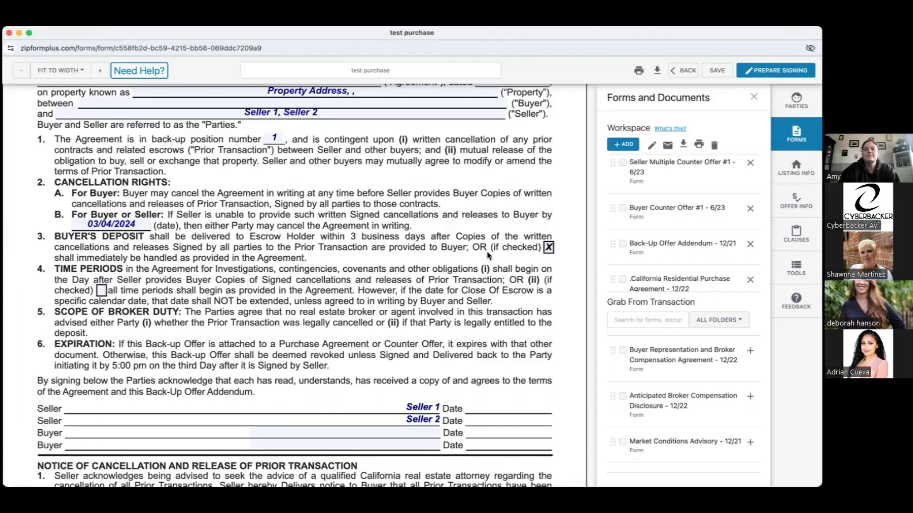
left_click(549, 247)
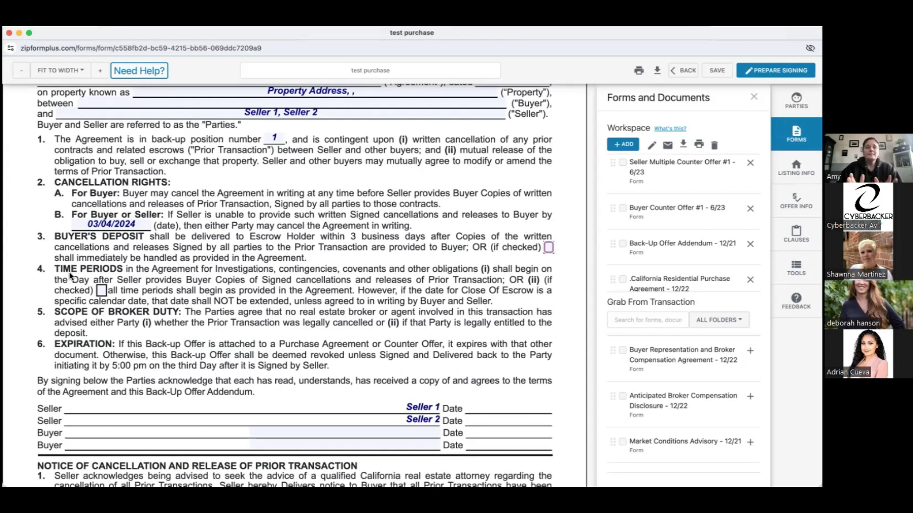
left_click(101, 290)
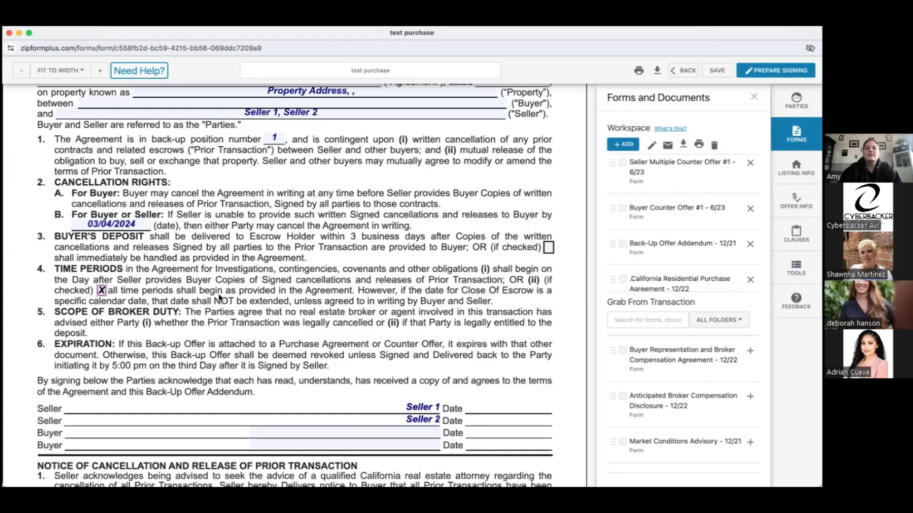
left_click(101, 290)
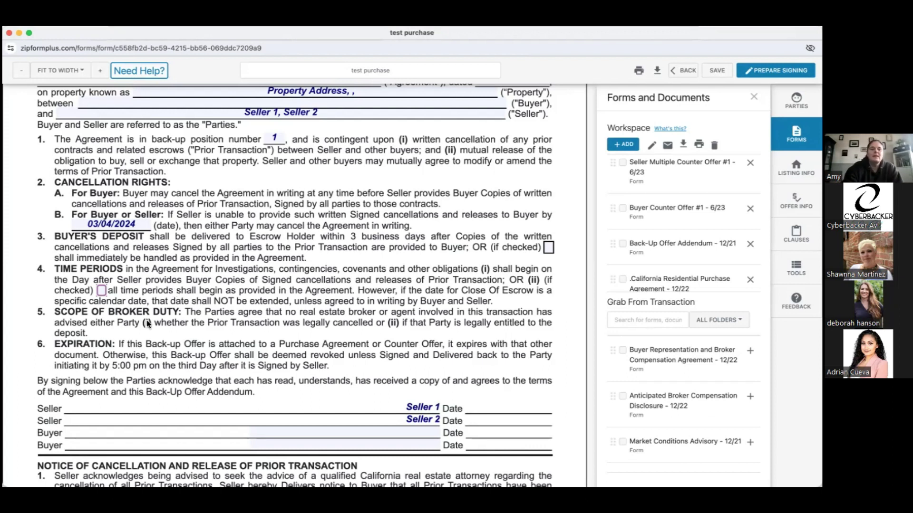
- Review the Back-Up Offer Addendum's broker duty, expiration, signature, and notice of cancellation and release sections, rechecking the completed terms
scroll(147, 321, "down", 1)
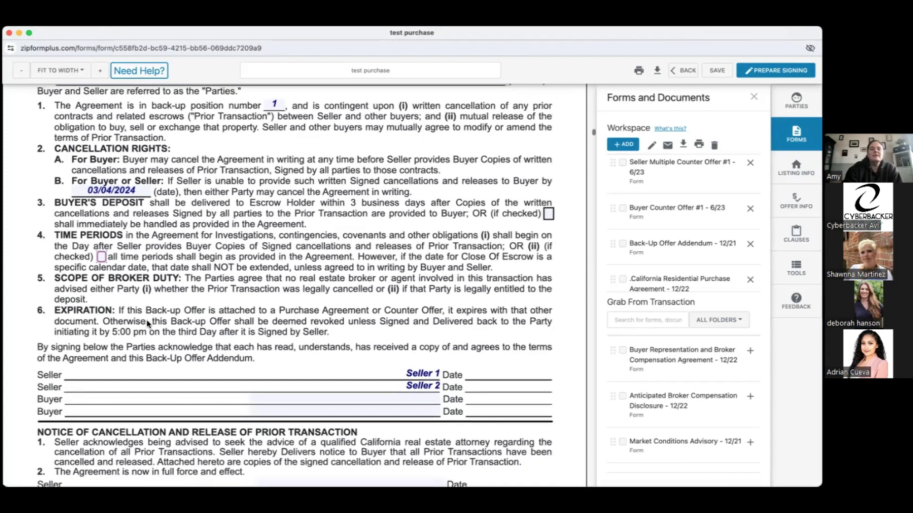
scroll(146, 320, "down", 1)
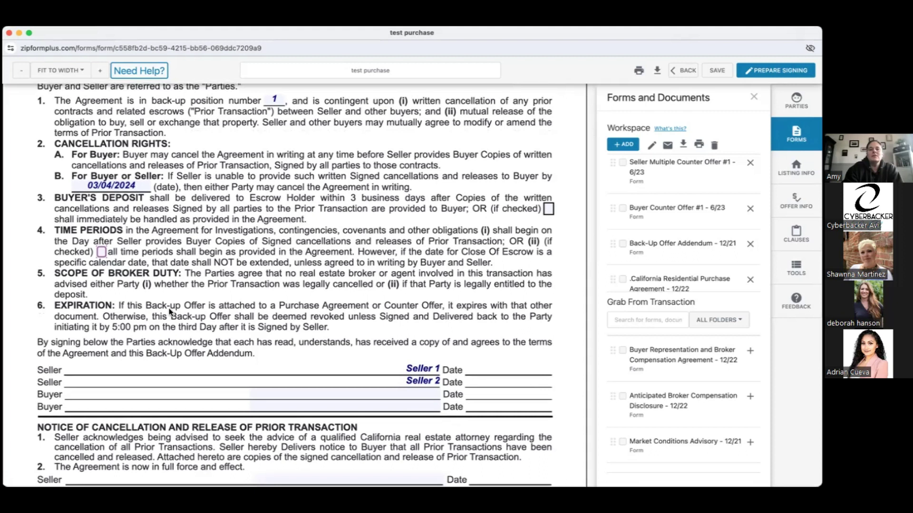
scroll(170, 309, "down", 1)
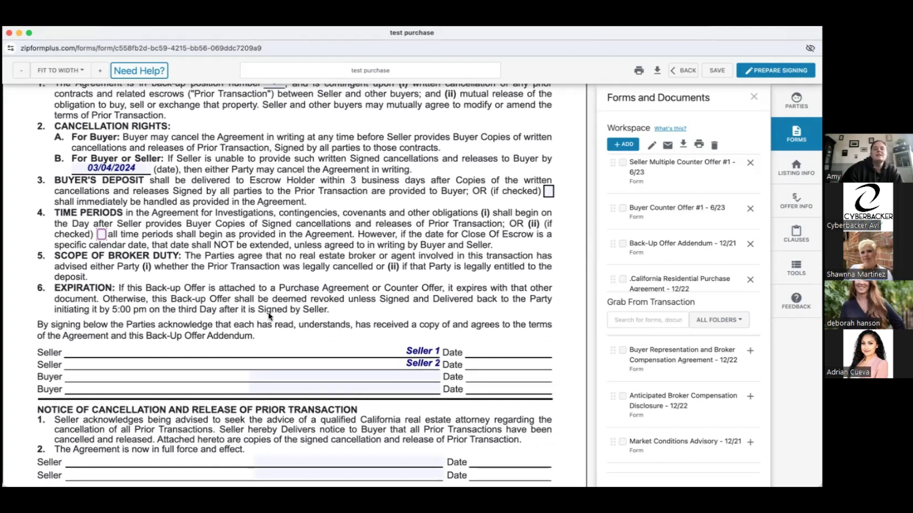
scroll(268, 314, "down", 3)
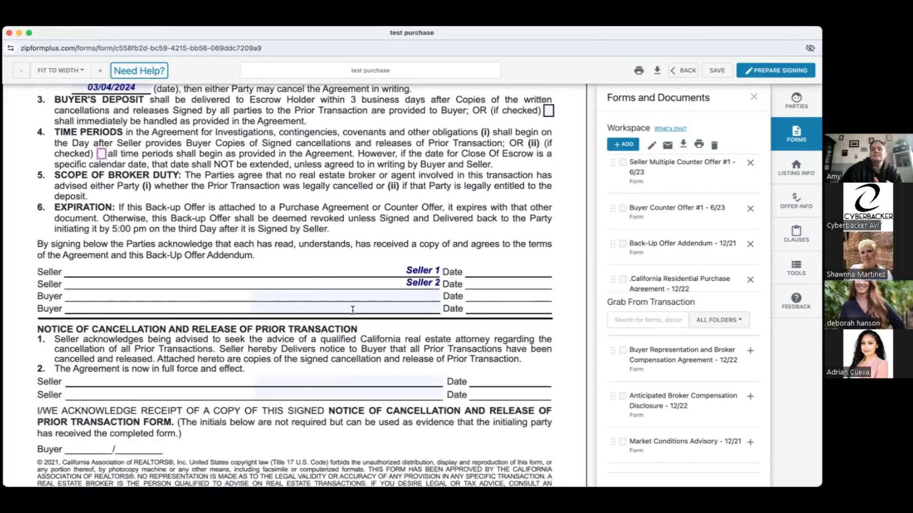
scroll(352, 310, "up", 8)
scroll(352, 311, "down", 1)
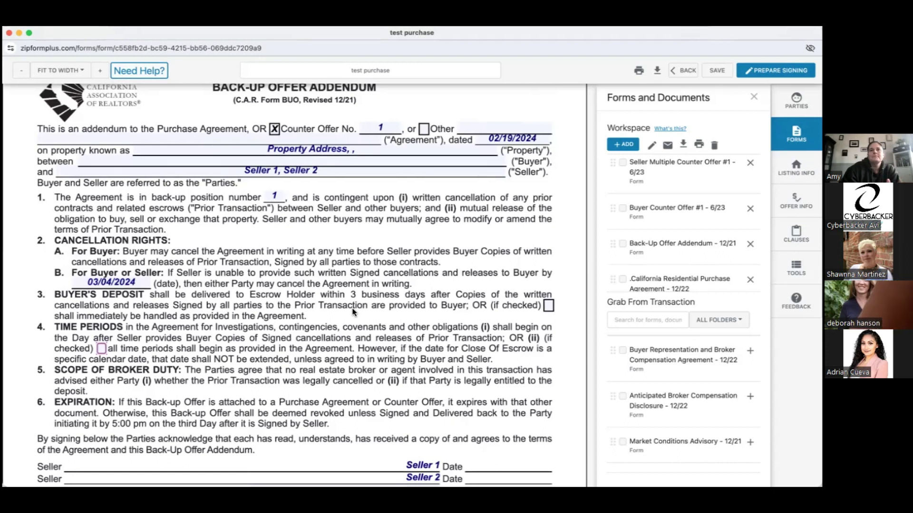
scroll(352, 312, "down", 2)
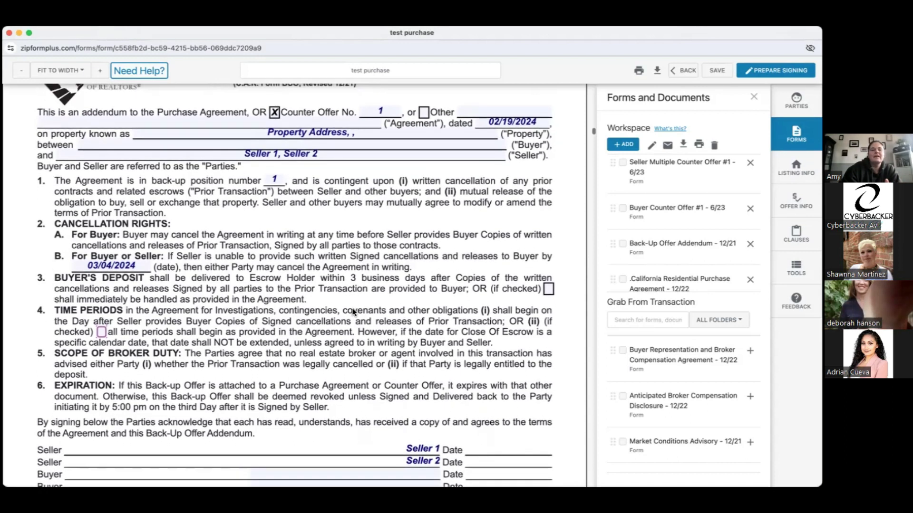
scroll(353, 312, "down", 5)
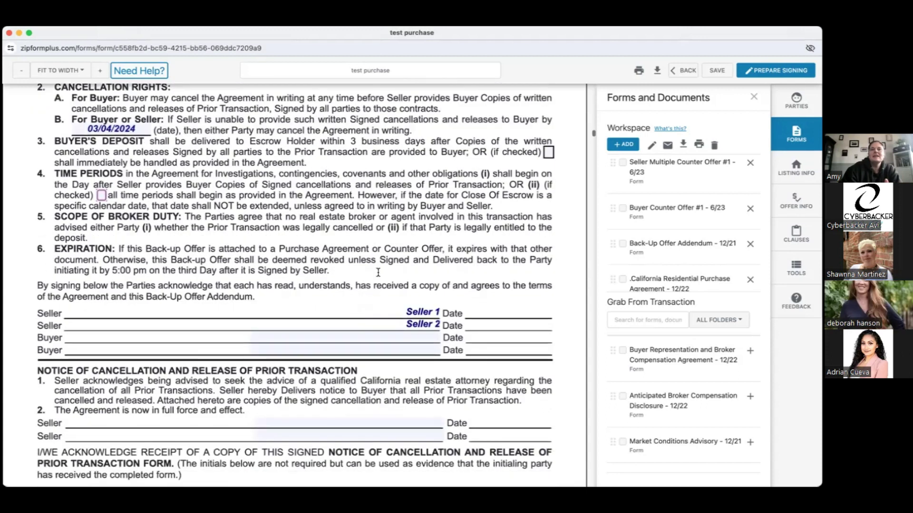
- Examine the Back-Up Offer Addendum from its header and numbered terms through the signature lines and the buyer's initialed acknowledgement of receipt
scroll(378, 272, "down", 5)
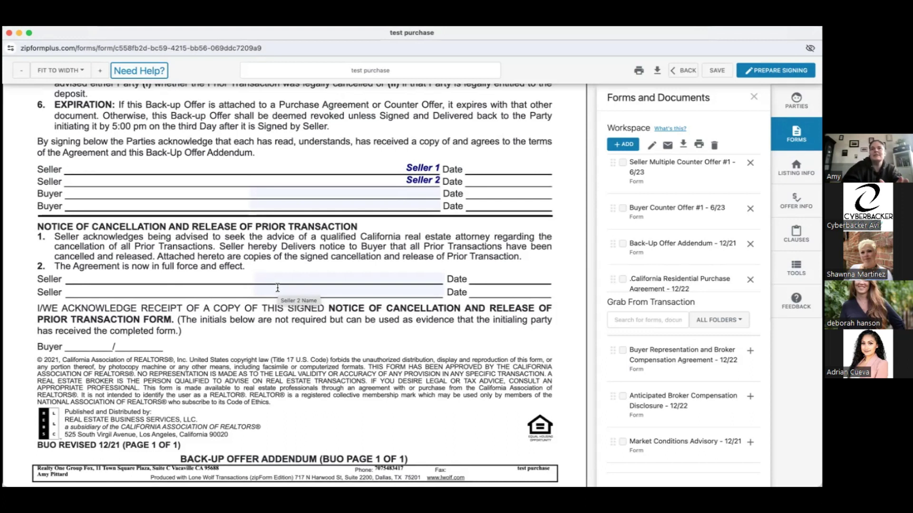
scroll(278, 287, "up", 1)
scroll(278, 287, "up", 6)
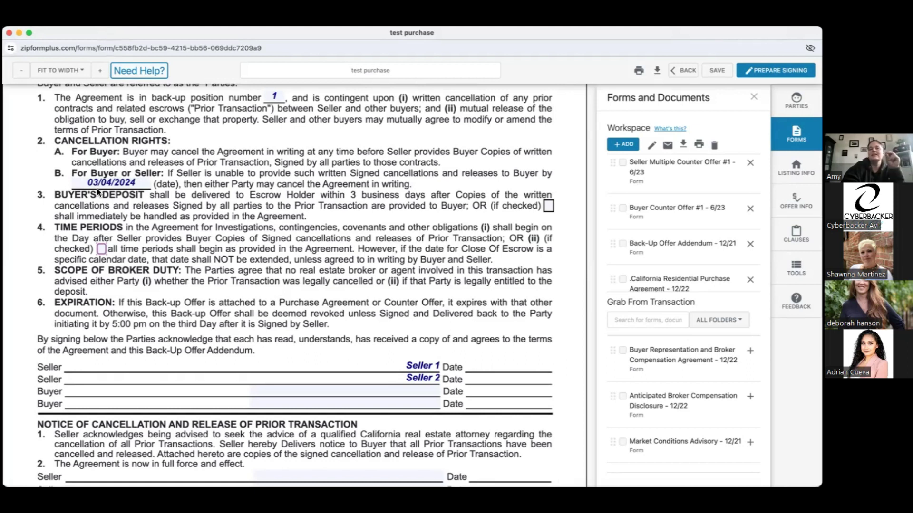
scroll(98, 192, "down", 3)
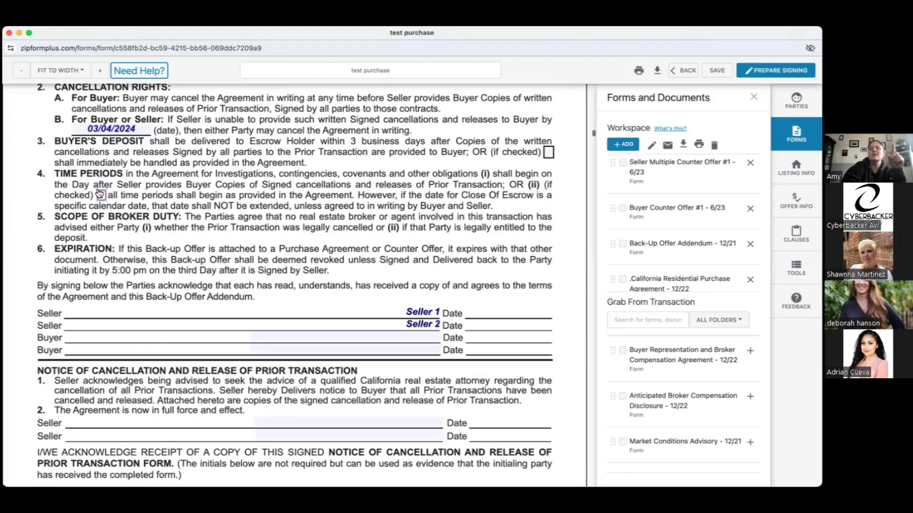
scroll(97, 192, "down", 1)
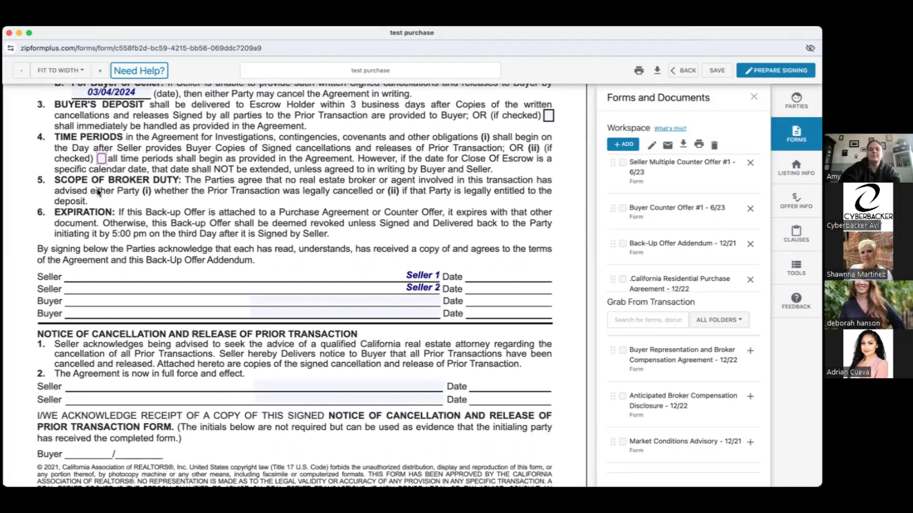
scroll(97, 188, "down", 4)
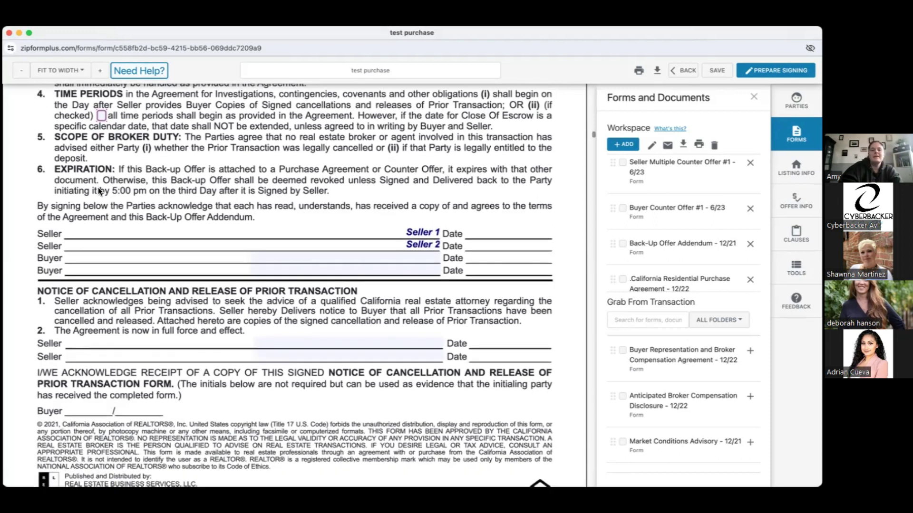
scroll(198, 345, "down", 2)
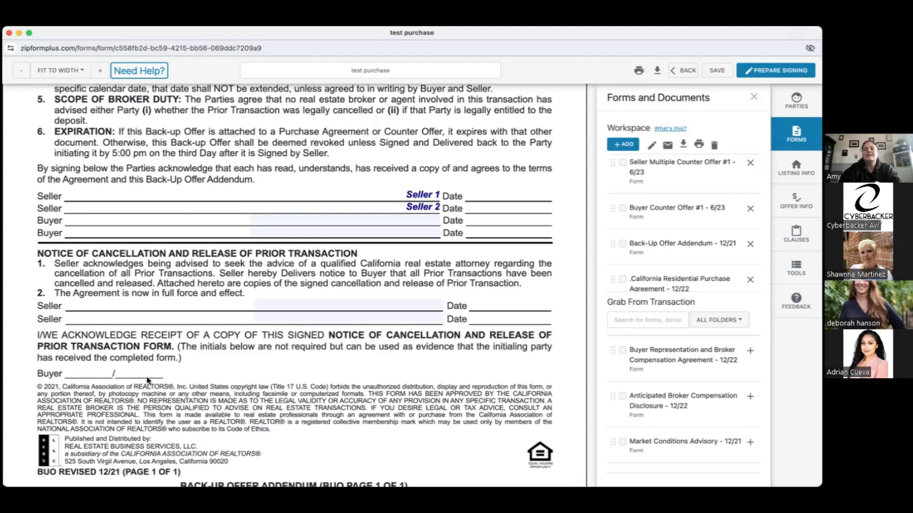
scroll(172, 365, "up", 5)
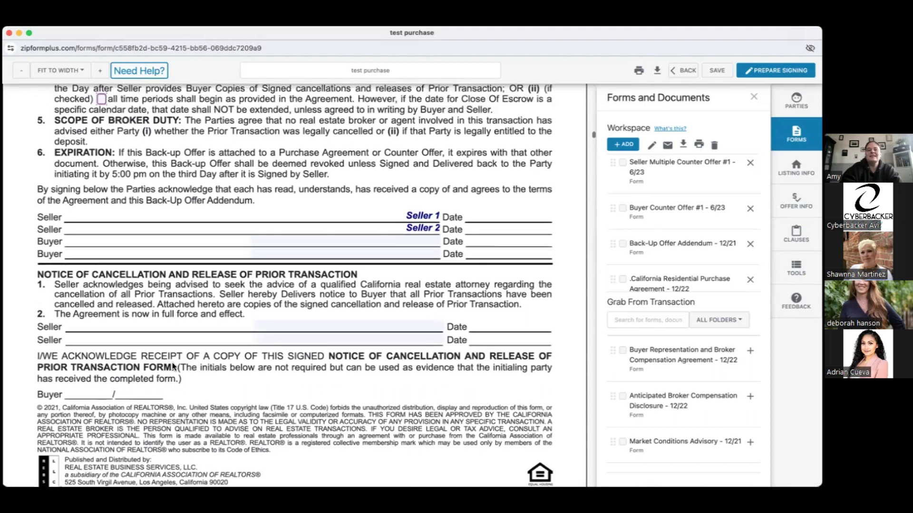
scroll(172, 365, "down", 10)
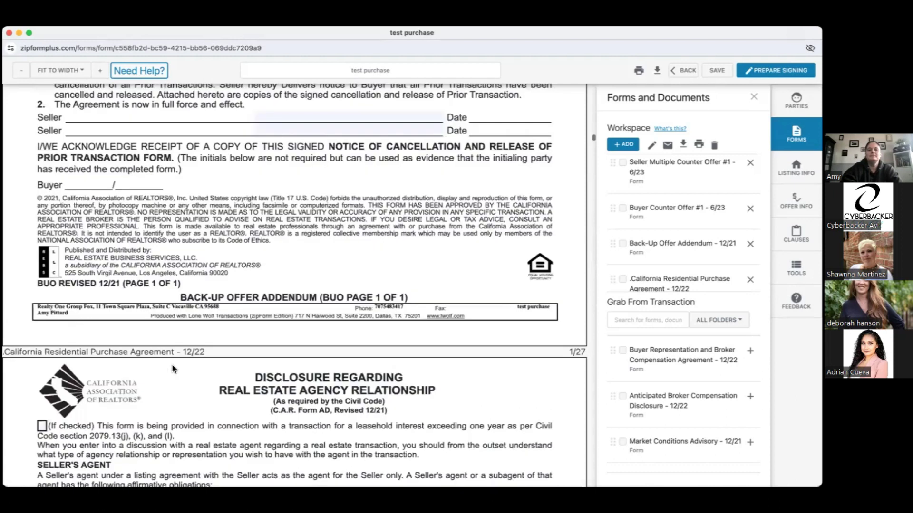
scroll(172, 364, "up", 10)
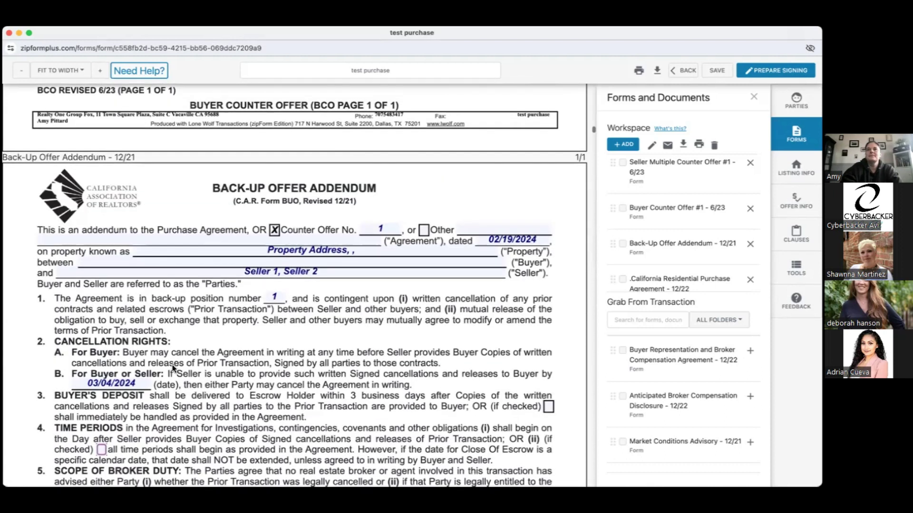
scroll(172, 365, "down", 2)
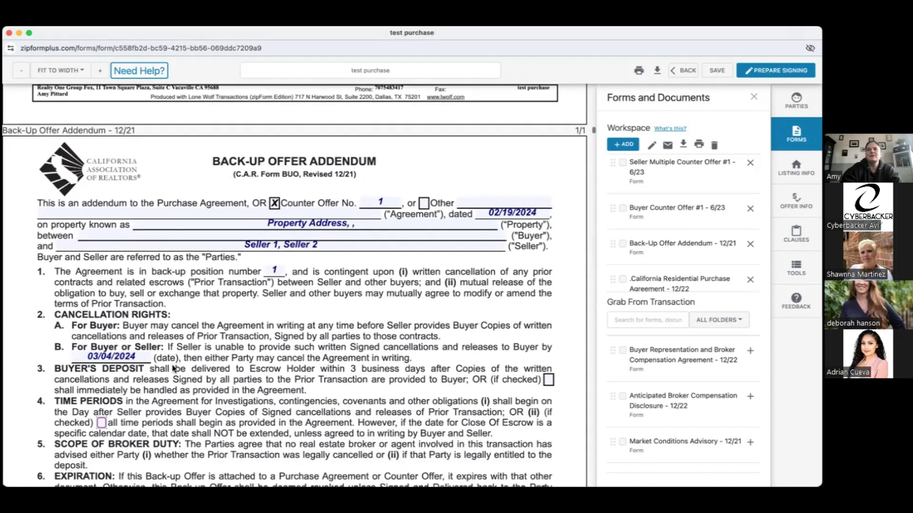
scroll(172, 364, "down", 1)
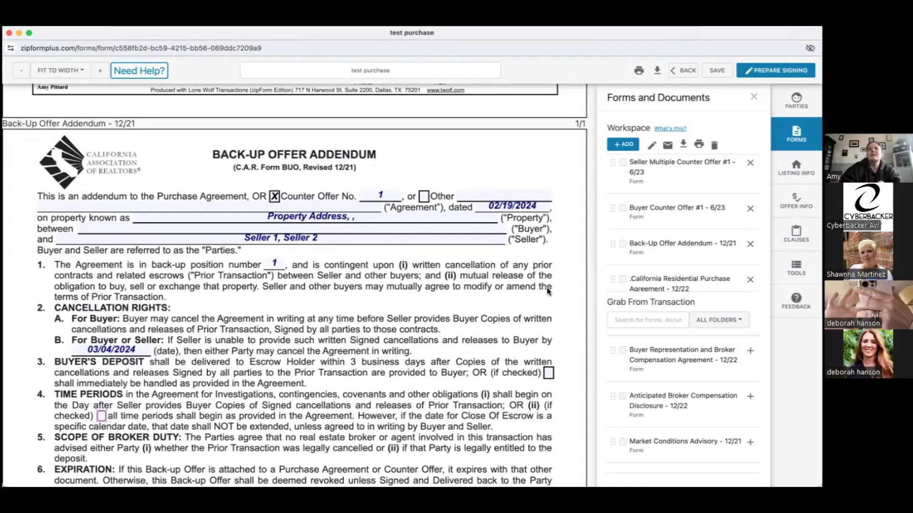
- Open the Buyer Counter Offer form, number it 1, and date it February 19, 2024
left_click(685, 209)
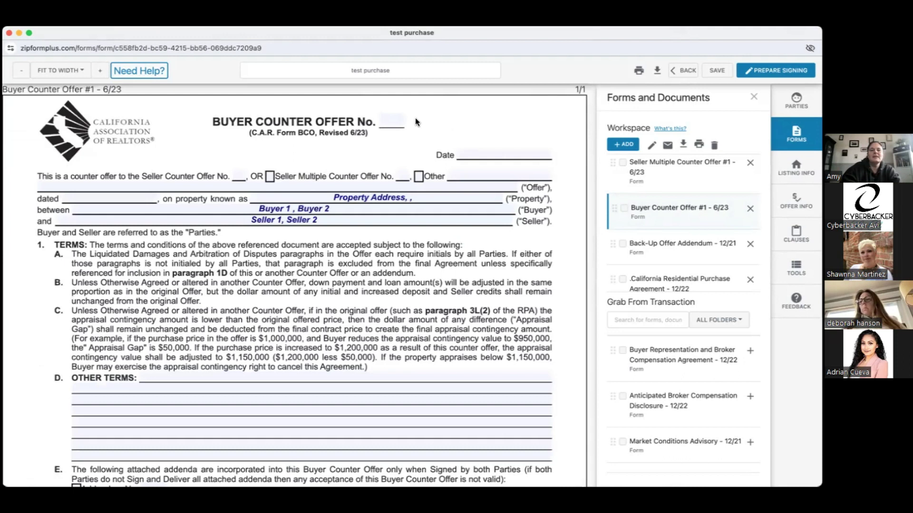
left_click(391, 119)
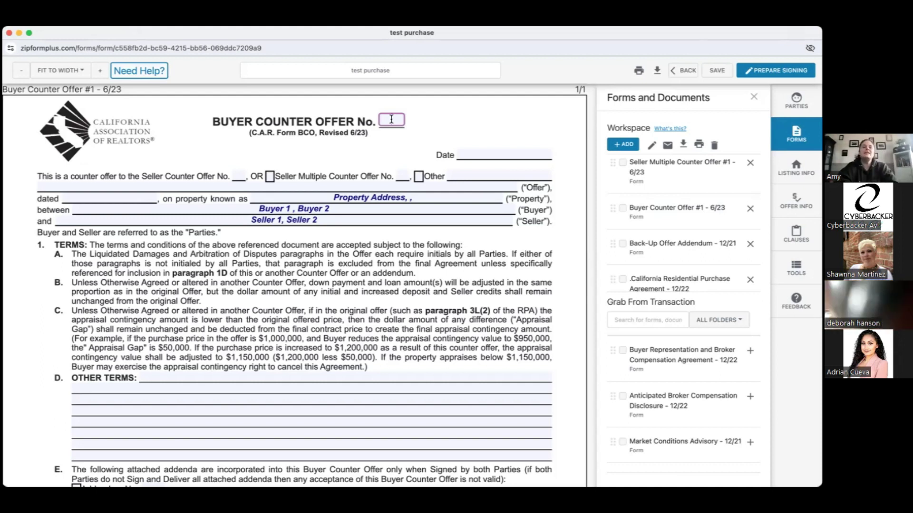
type("1")
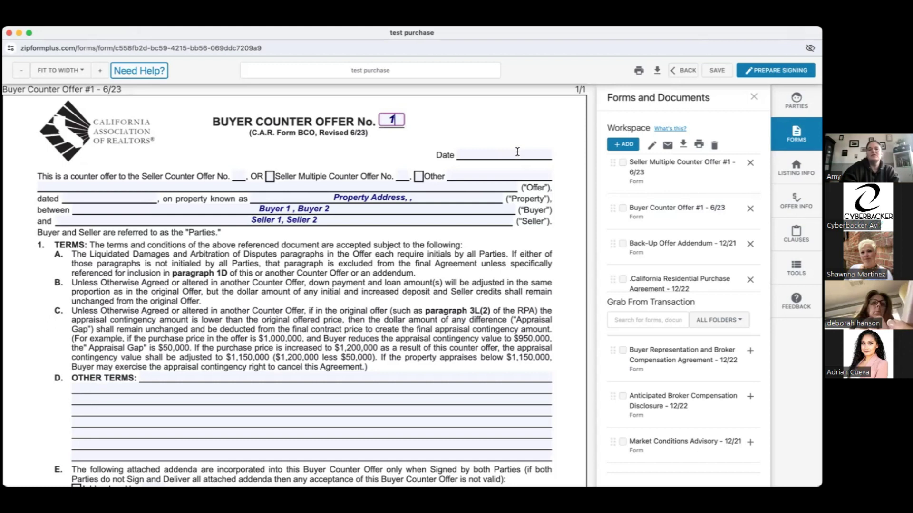
key("Tab")
left_click(379, 150)
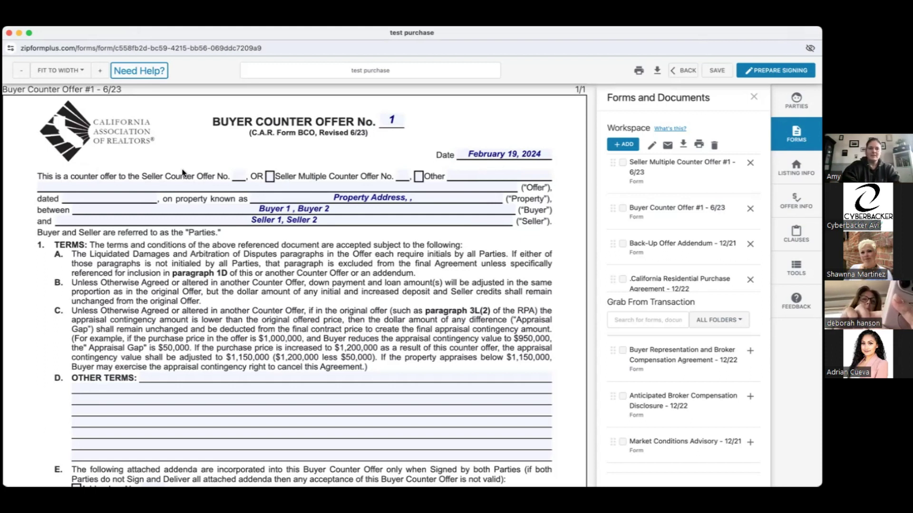
- Identify the document being countered as Seller Counter Offer No. 1, dated February 18, 2024
left_click(241, 175)
type("1")
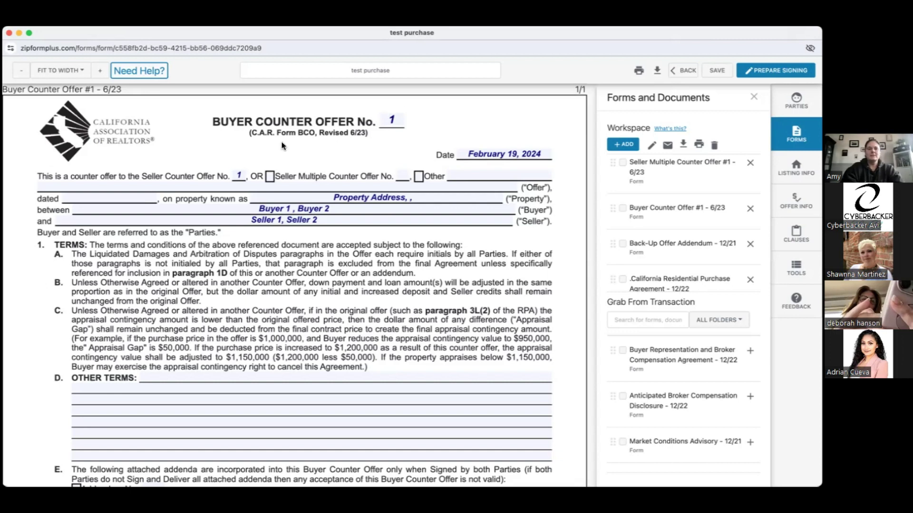
left_click(113, 197)
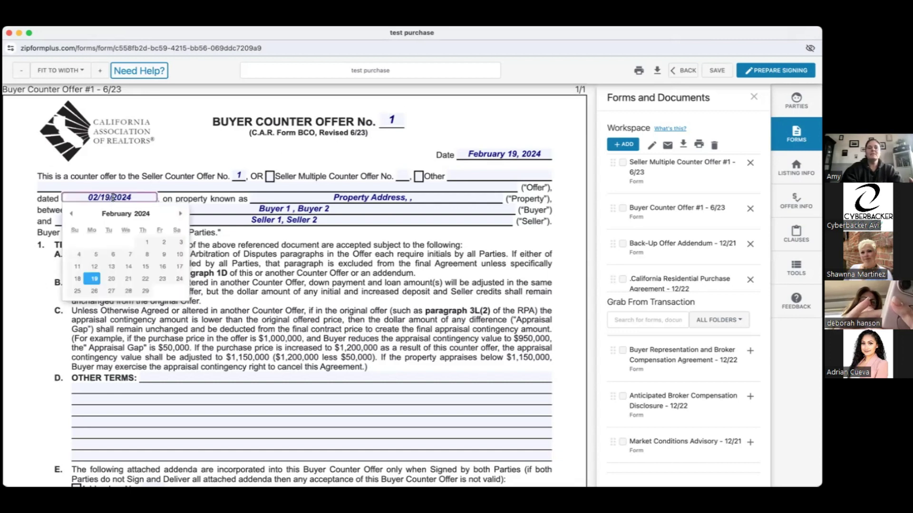
left_click(77, 278)
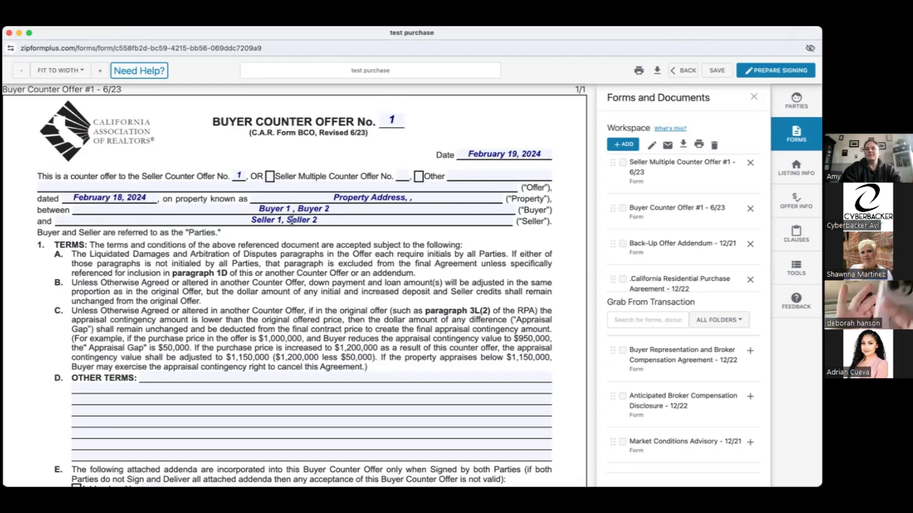
- Begin the Other Terms entry in paragraph 1D of the Buyer Counter Offer with the reference "SCO 1D"
scroll(292, 220, "down", 5)
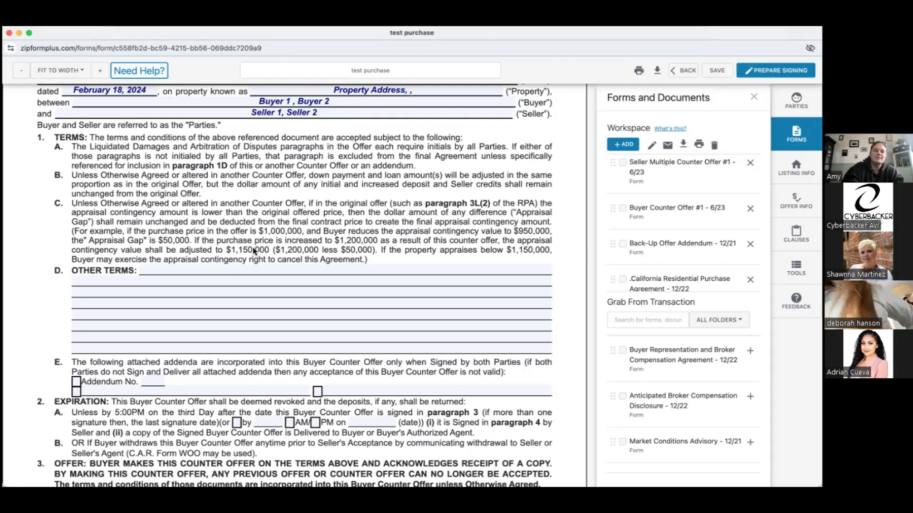
scroll(227, 252, "down", 1)
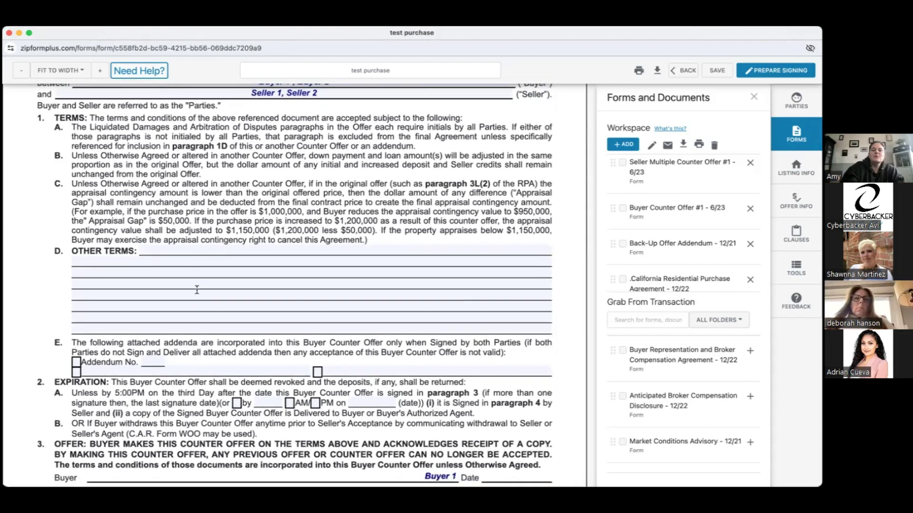
left_click(179, 251)
type("SCR")
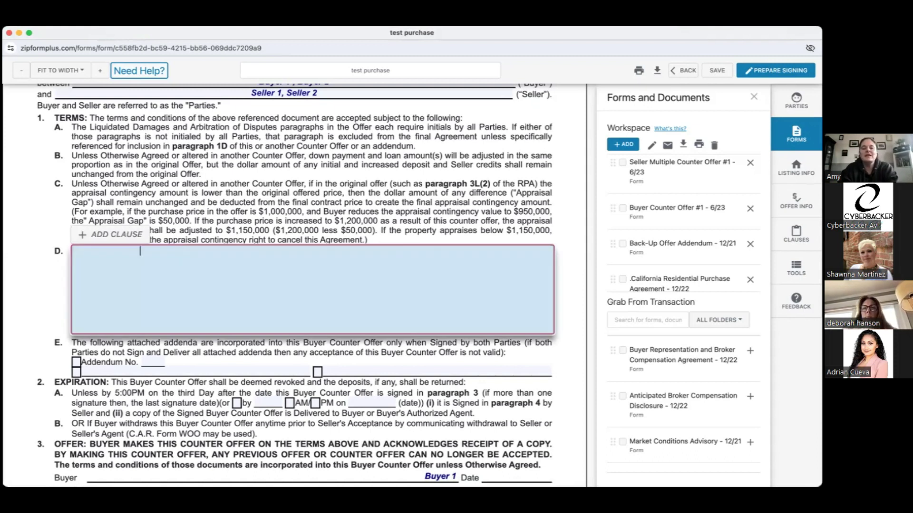
key("BackSpace")
type("O D")
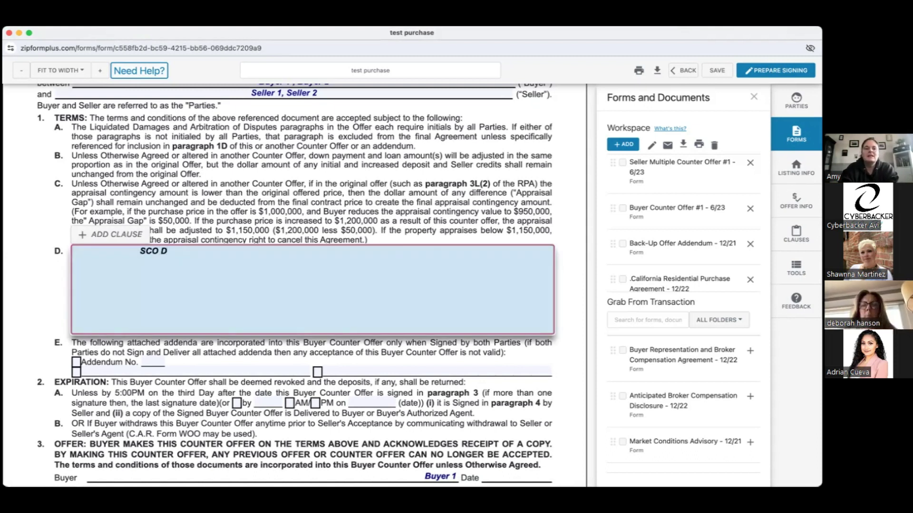
key("BackSpace")
type("1")
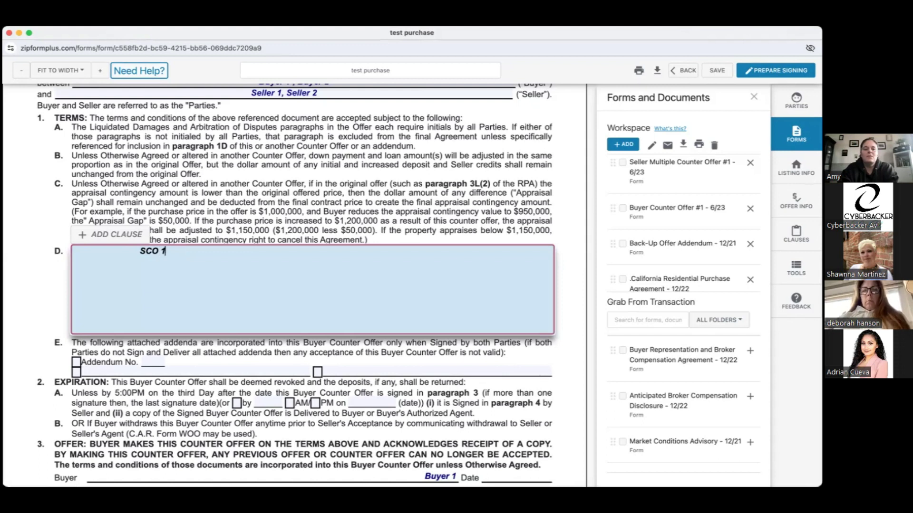
type("D. item i")
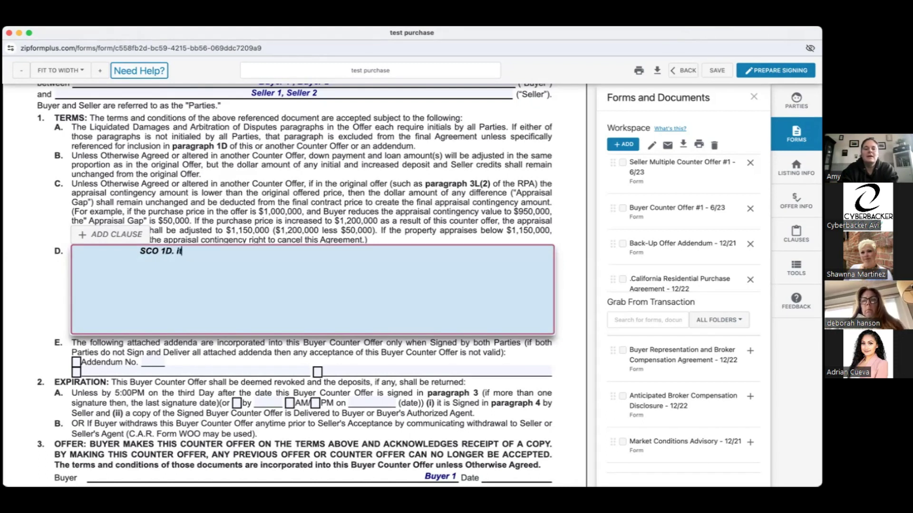
key("BackSpace")
type("1")
key("BackSpace")
key("BackSpace")
key("BackSpace")
key("BackSpace")
key("BackSpace")
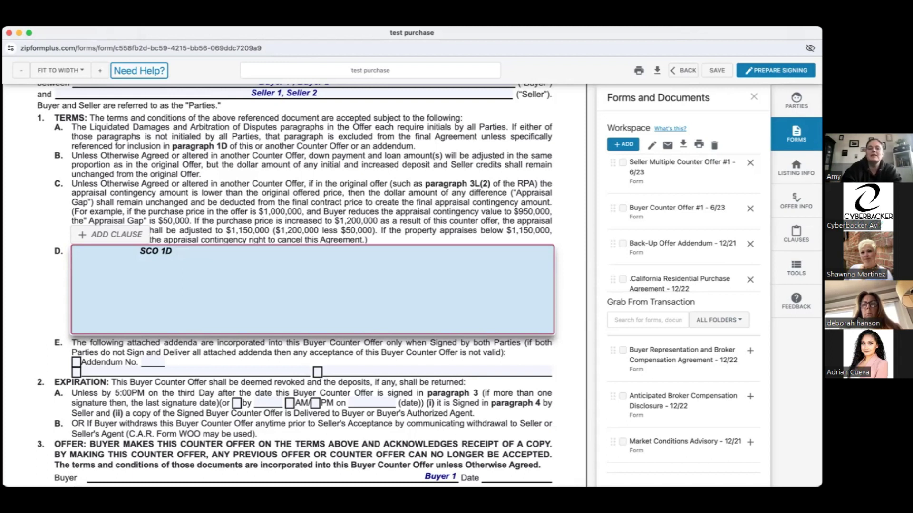
- Continue the Other Terms entry after the reference with "- Purchase price to be 501,000"
type("- Purcha")
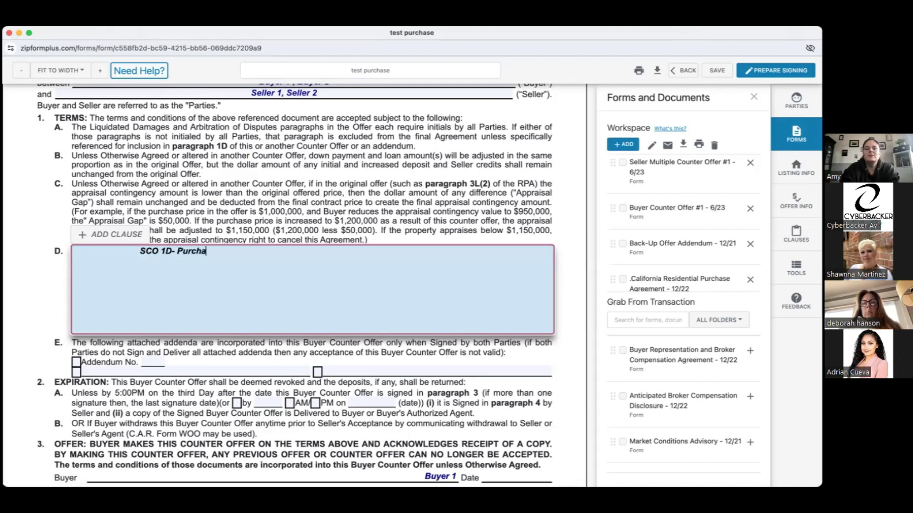
type("se pirce")
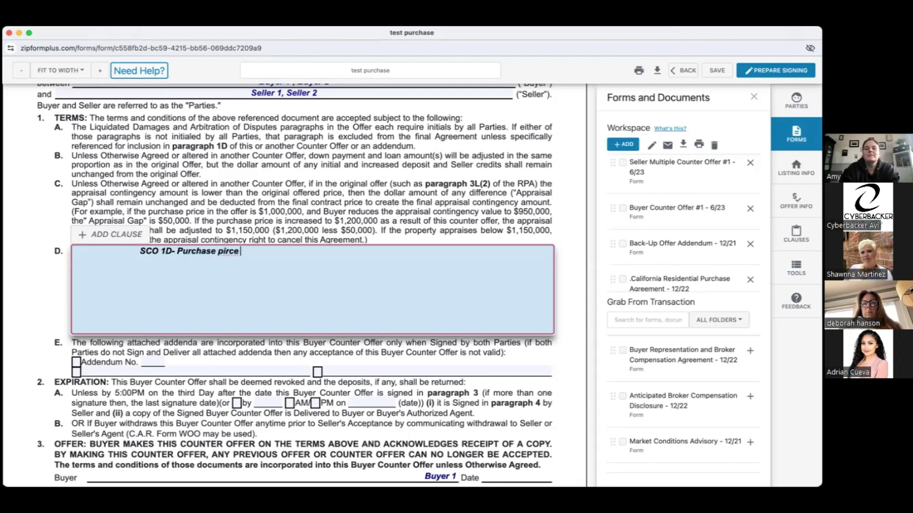
key("BackSpace")
key("BackSpace")
key("BackSpace")
key("BackSpace")
key("BackSpace")
type("rice")
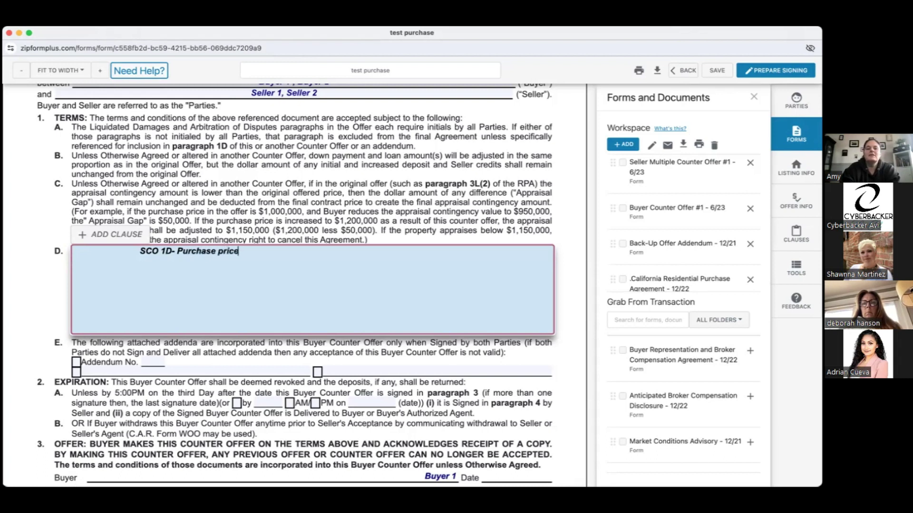
type(" to be 501,000")
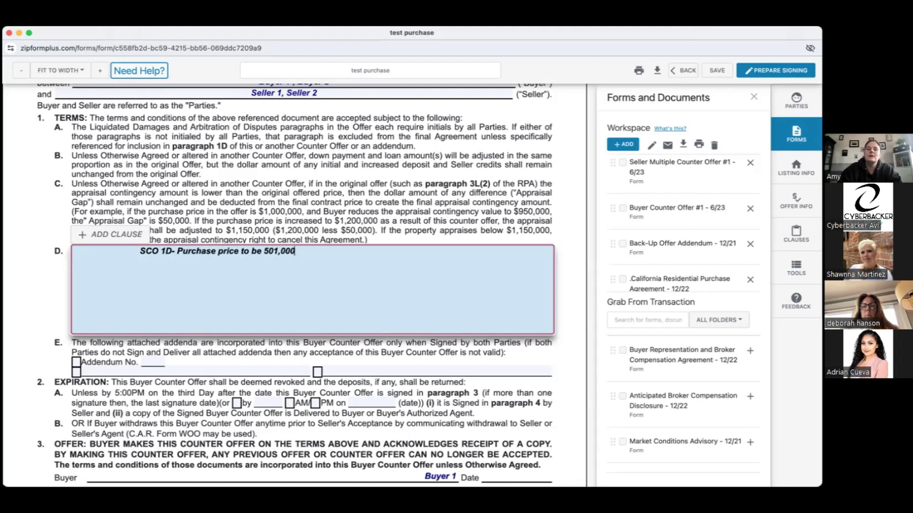
- Insert a dollar sign before the 501,000 purchase price in Other Terms
left_click(287, 251)
left_click(274, 251)
type("$")
key("Right")
key("Right")
key("Right")
key("Right")
key("Right")
key("Right")
key("Right")
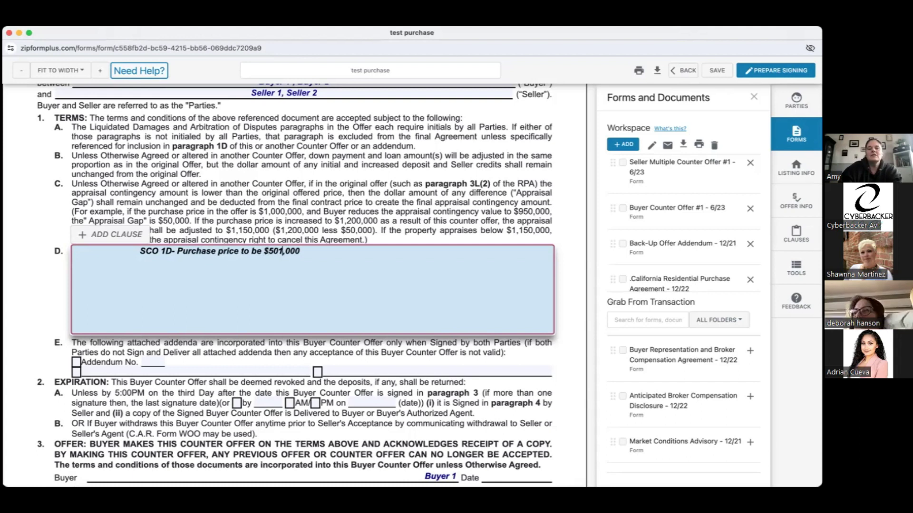
- Add the amount in words, "(five hundred one thousand dollars)", after the $501,000 purchase price in Other Terms
type("(")
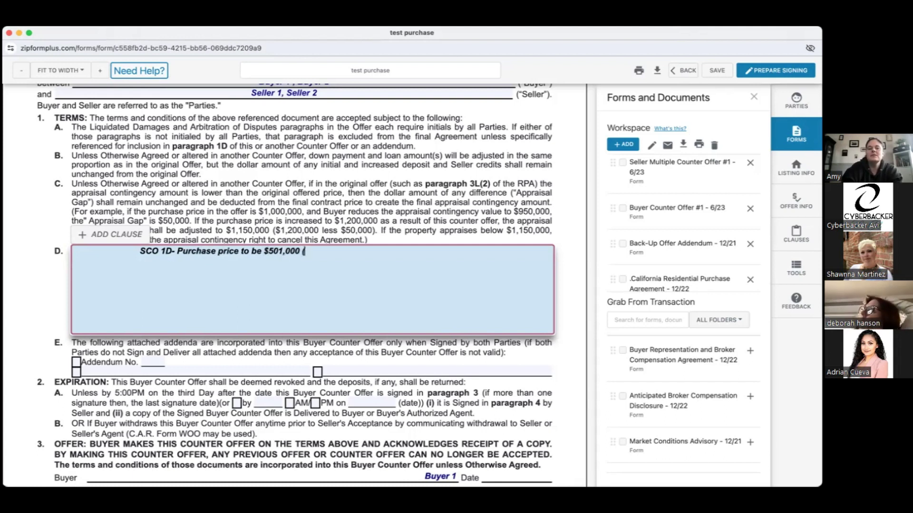
type("five hundr")
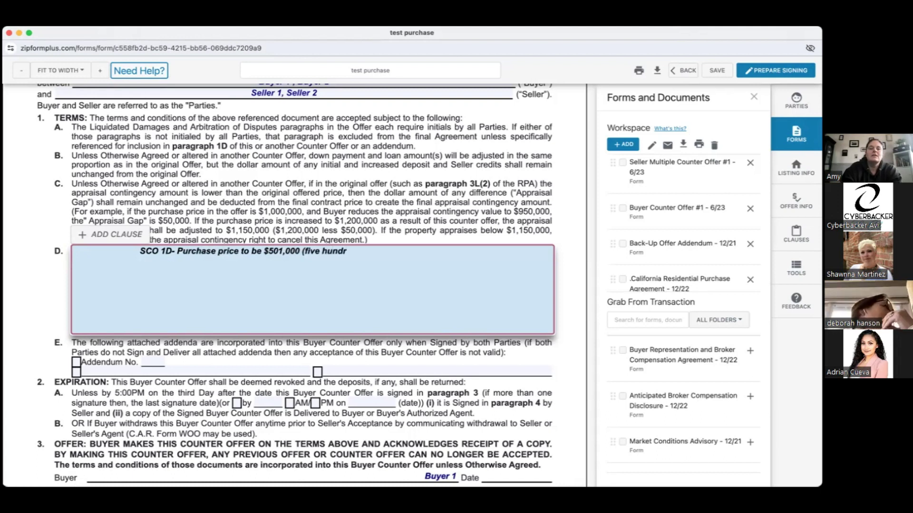
type("ed ")
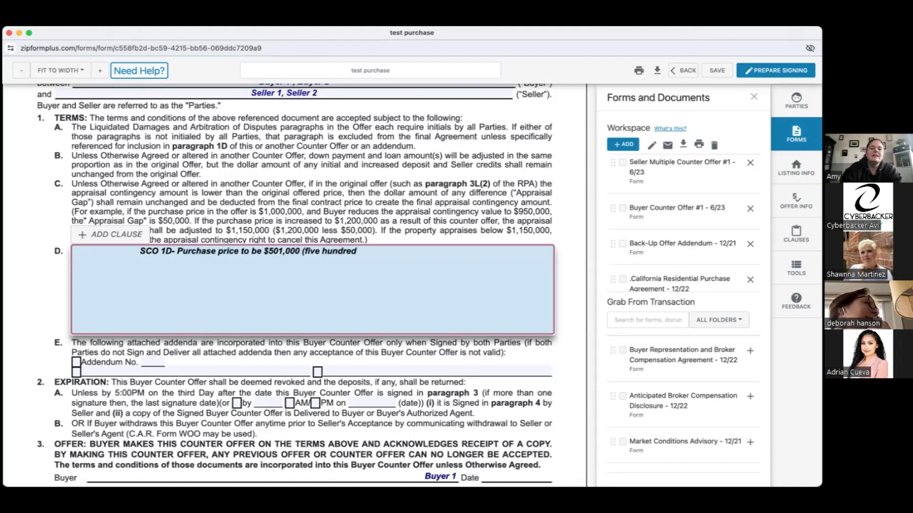
type("and one thousand")
key("BackSpace")
key("BackSpace")
key("BackSpace")
key("BackSpace")
key("BackSpace")
key("BackSpace")
key("BackSpace")
key("BackSpace")
key("BackSpace")
key("BackSpace")
key("BackSpace")
key("BackSpace")
key("BackSpace")
key("BackSpace")
key("BackSpace")
key("BackSpace")
type("one trho")
key("BackSpace")
key("BackSpace")
key("BackSpace")
key("BackSpace")
type("thousand dlla")
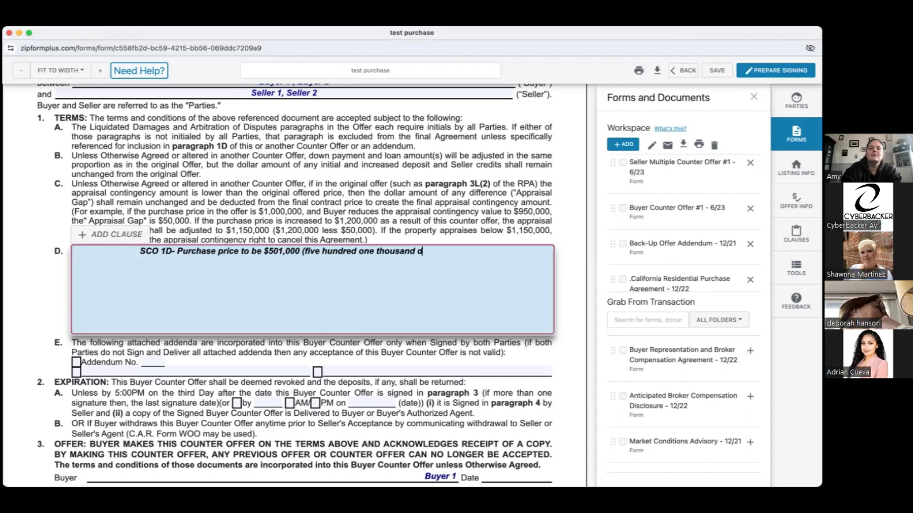
key("BackSpace")
key("BackSpace")
key("BackSpace")
type("olla")
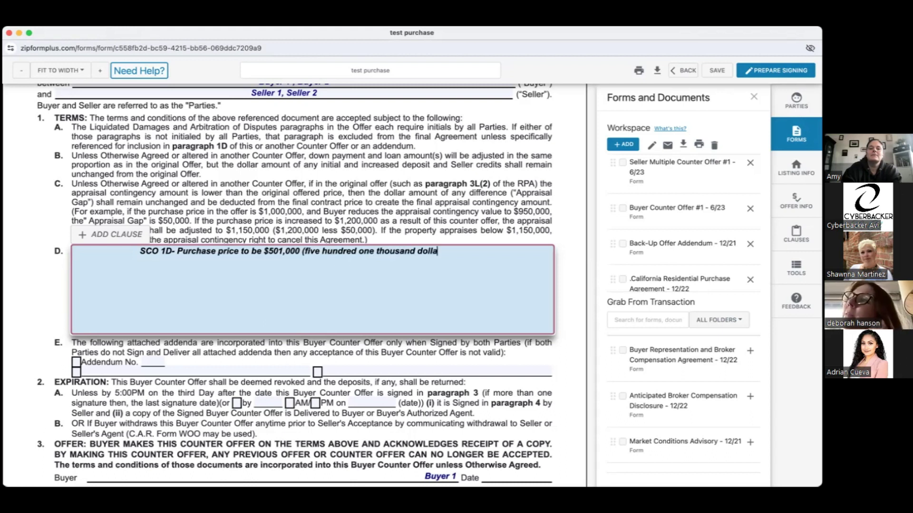
type("rs)")
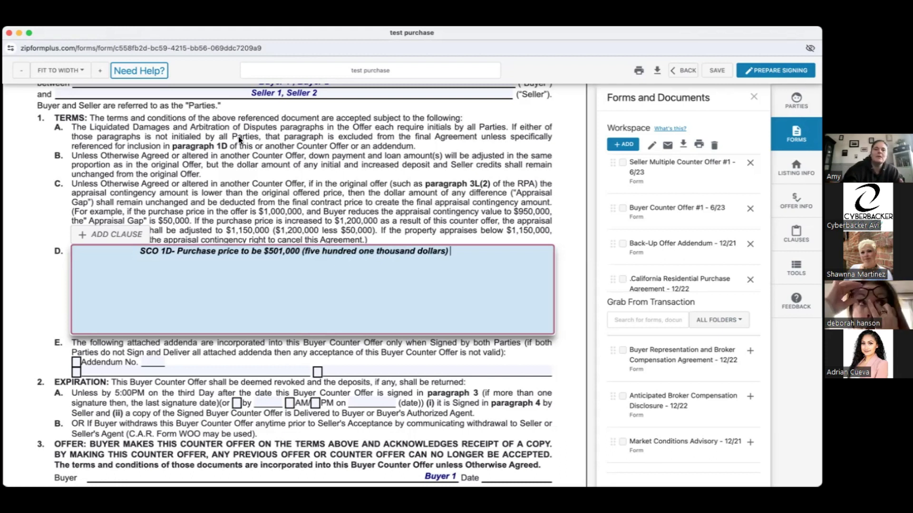
left_click(248, 185)
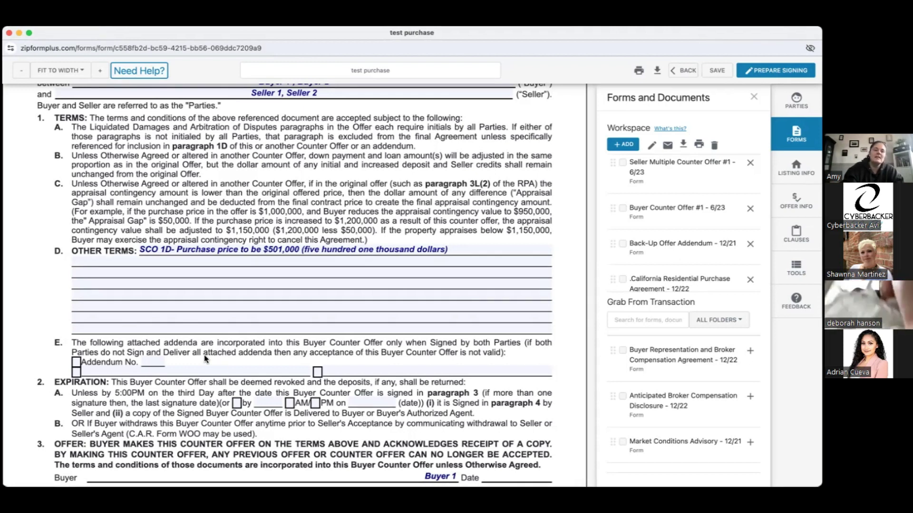
- Review the Buyer Counter Offer's addenda, expiration, offer and acceptance paragraphs, including the signature lines and form header
scroll(206, 358, "down", 2)
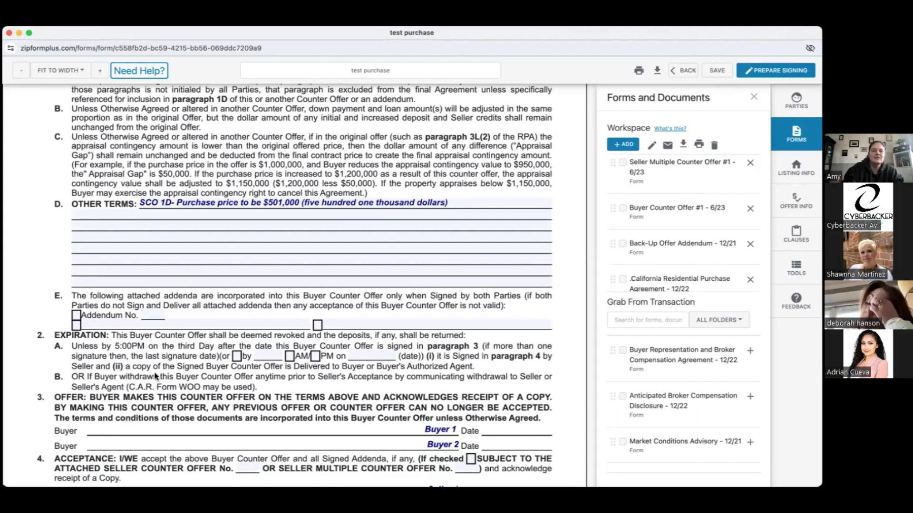
scroll(156, 376, "down", 2)
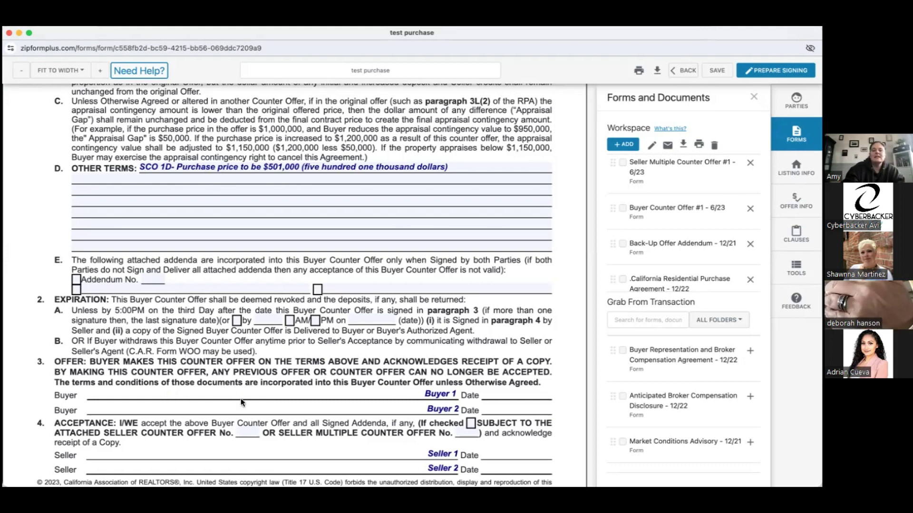
scroll(277, 383, "down", 4)
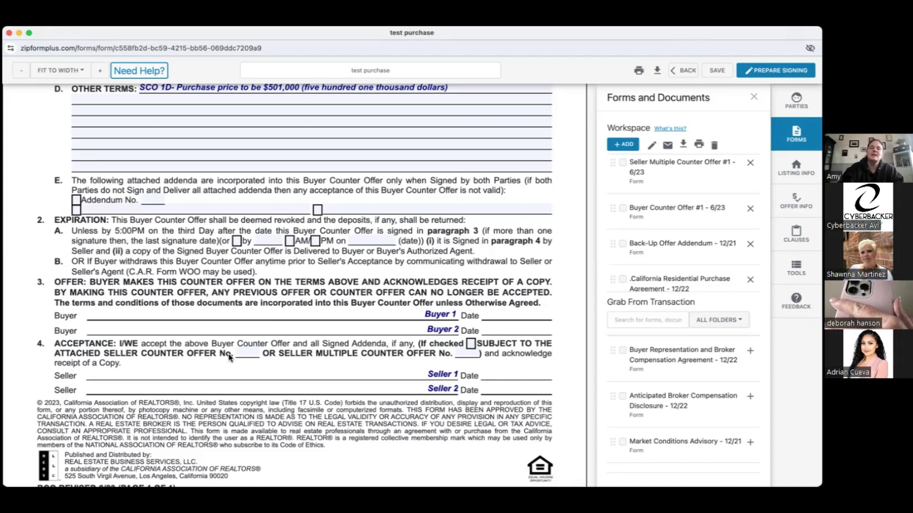
scroll(229, 358, "up", 3)
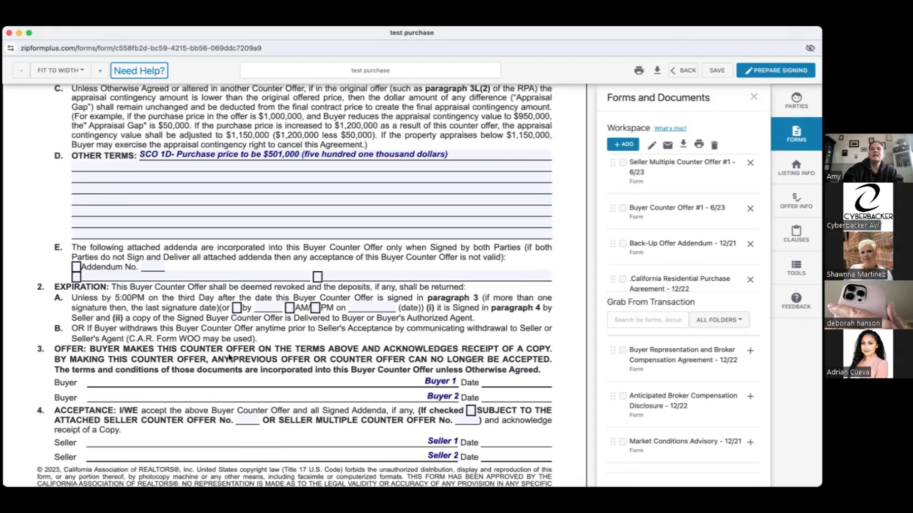
scroll(228, 357, "up", 1)
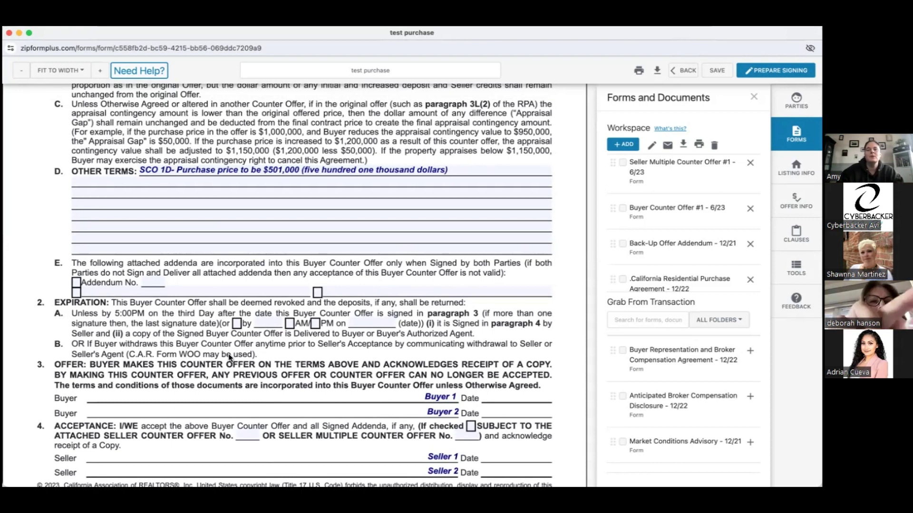
scroll(210, 401, "down", 1)
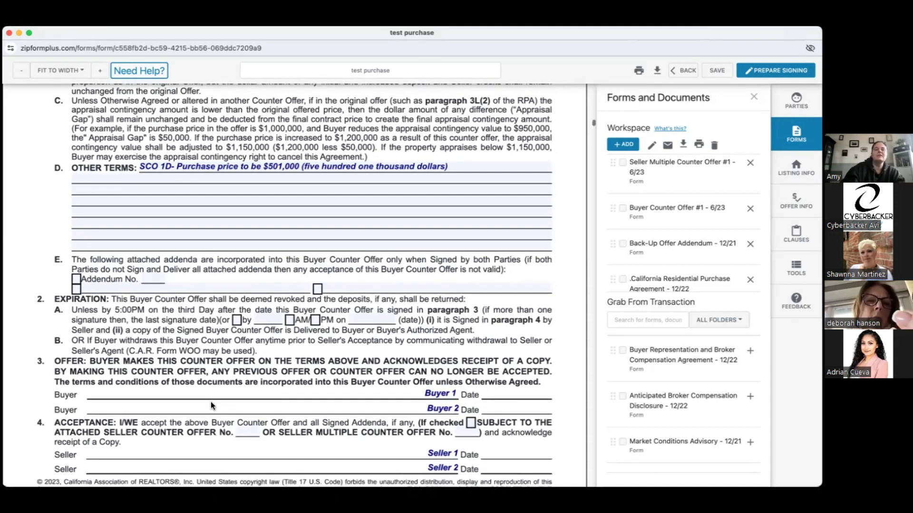
scroll(210, 401, "down", 1)
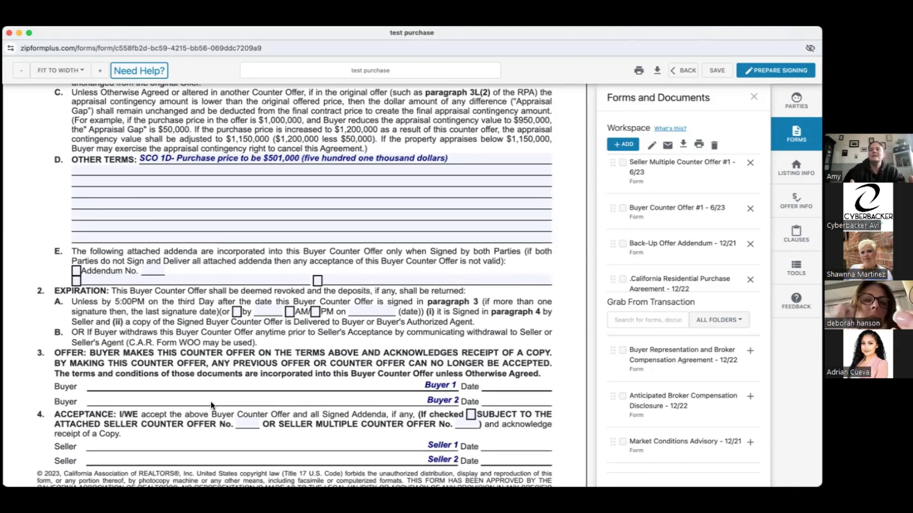
scroll(211, 405, "down", 1)
scroll(211, 403, "down", 5)
scroll(210, 401, "down", 2)
scroll(210, 401, "up", 6)
scroll(211, 401, "up", 3)
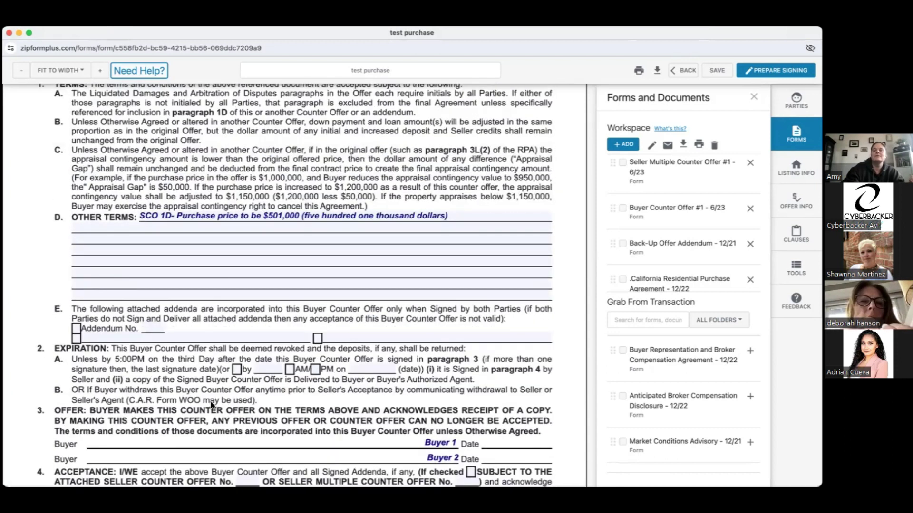
scroll(210, 401, "up", 5)
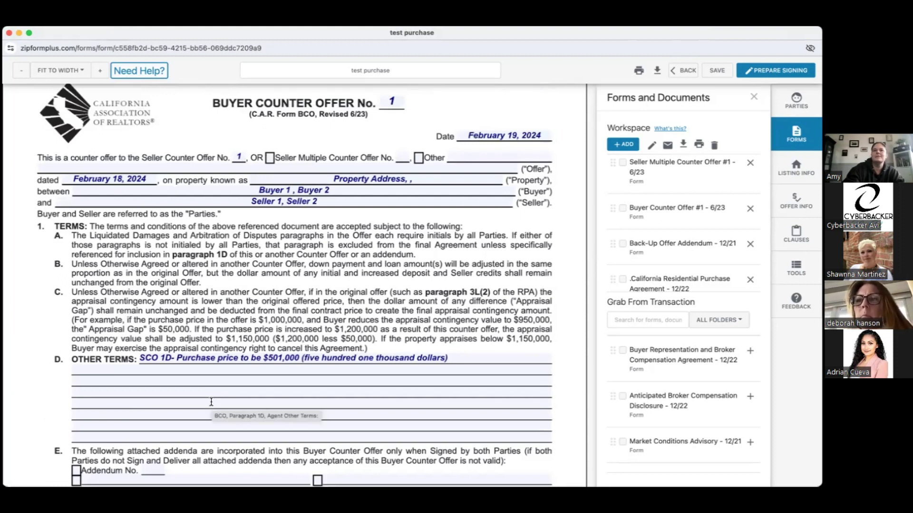
scroll(286, 333, "down", 1)
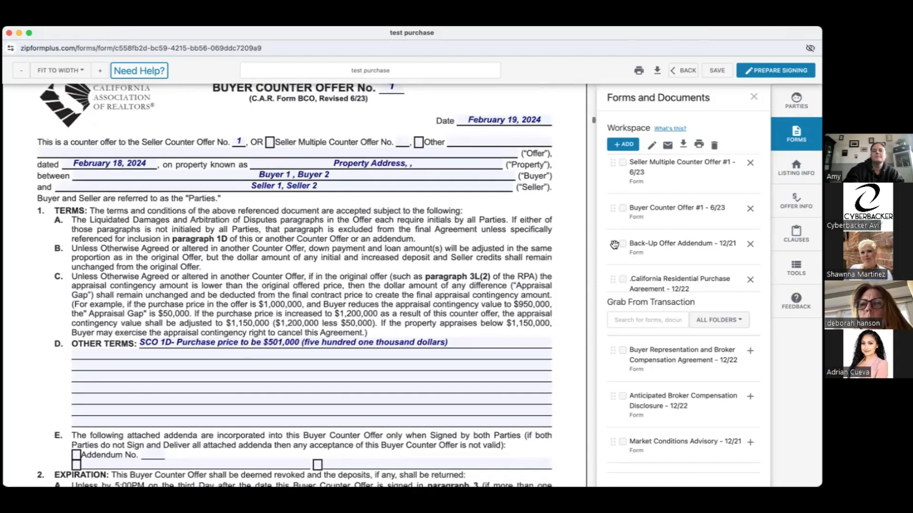
- Open the Modification of Listing, Buyer Representation or Other Agreement form and hide the forms list
scroll(659, 254, "down", 5)
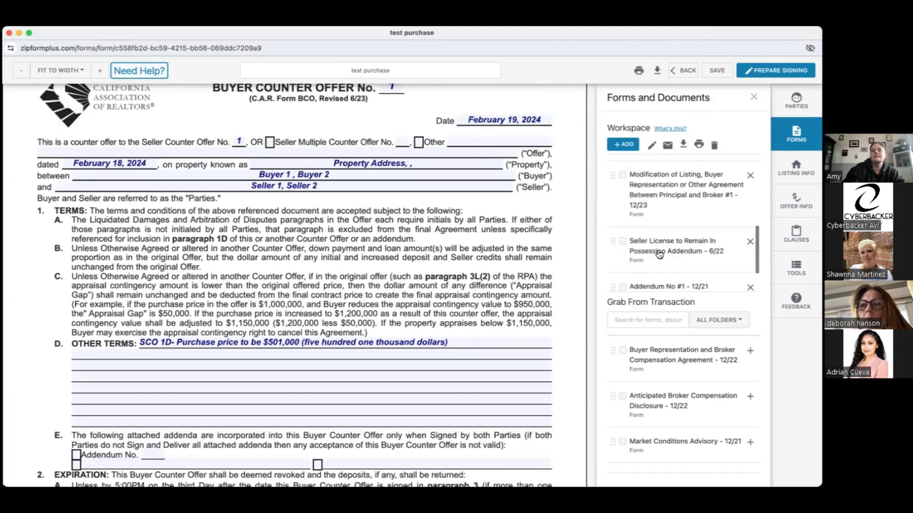
scroll(672, 214, "up", 5)
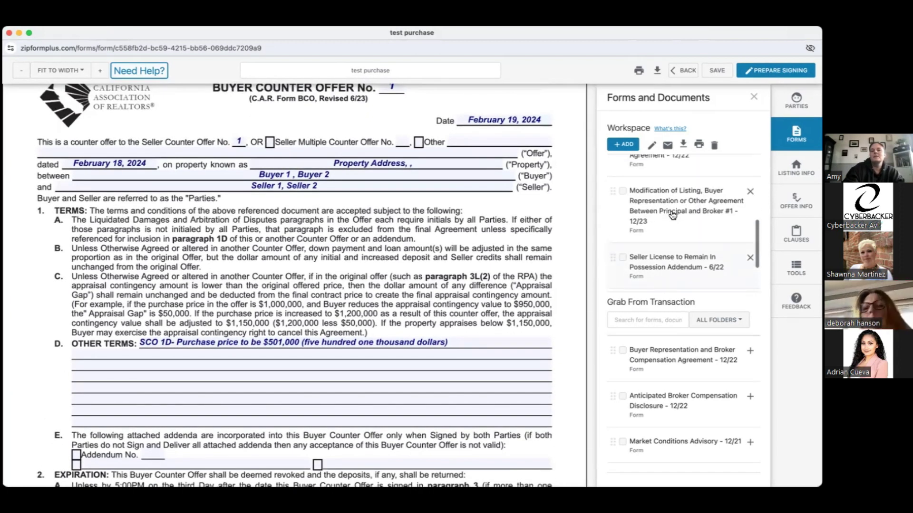
scroll(672, 223, "down", 1)
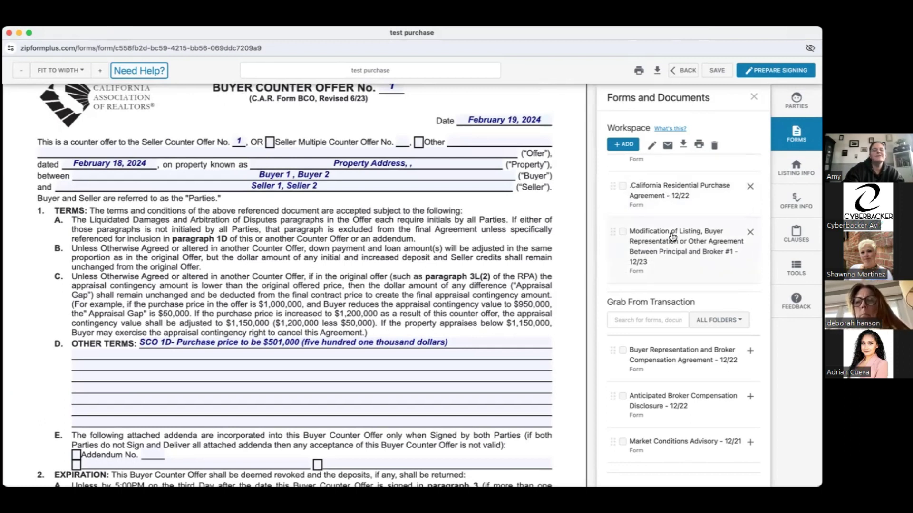
left_click(671, 236)
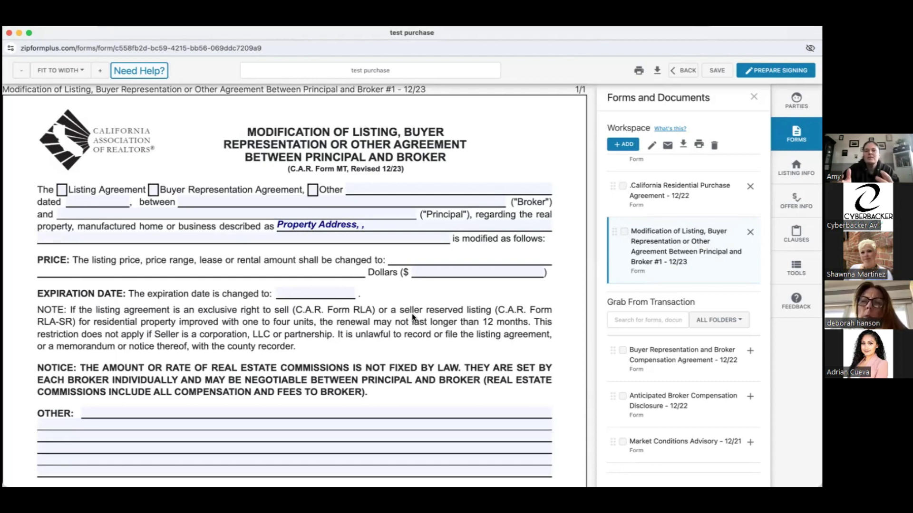
left_click(796, 134)
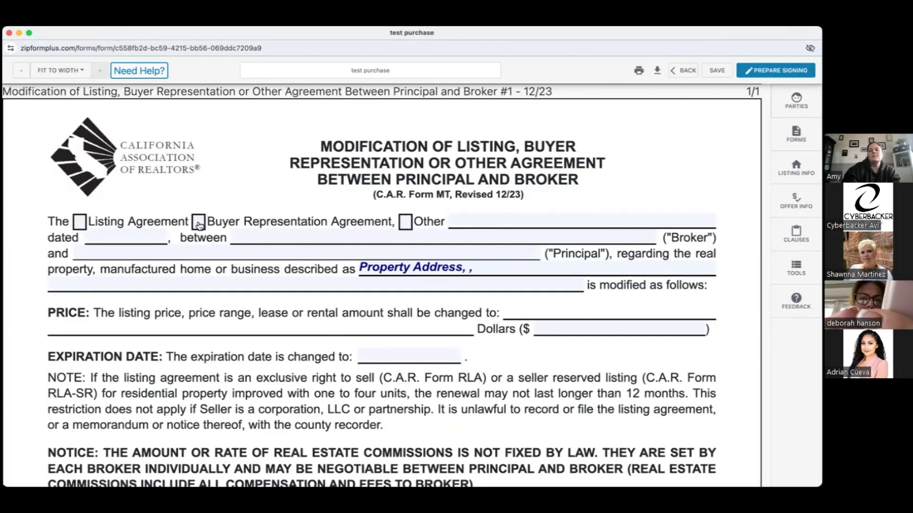
- Date the agreement being modified 02/18/2024 and enter Realty One Group FOX as the broker
left_click(149, 238)
left_click(101, 320)
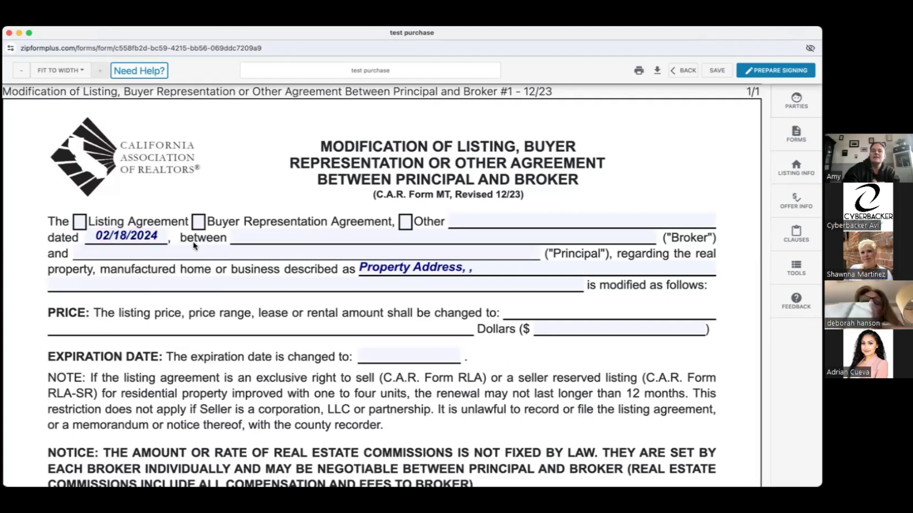
left_click(251, 235)
type("Relt")
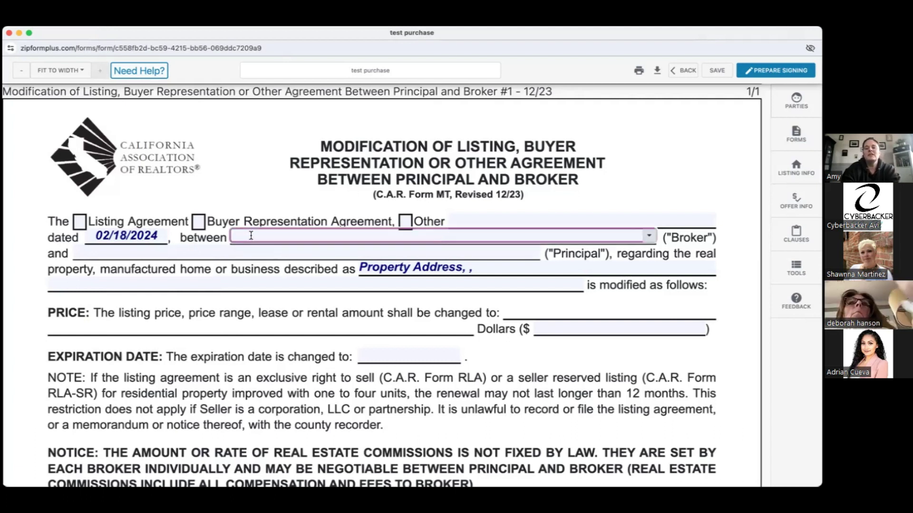
key("BackSpace")
key("BackSpace")
type("alty")
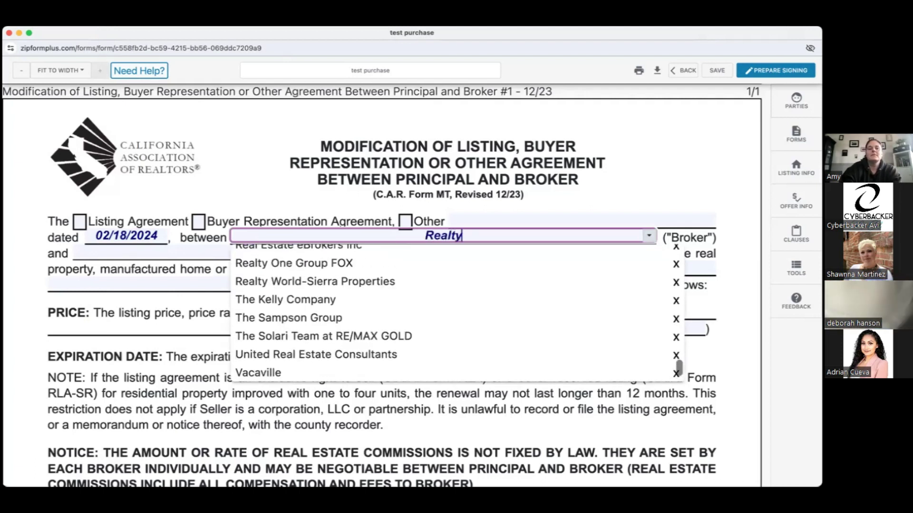
left_click(245, 263)
- Enter the placeholder "Seller or buyer names" as the principal in the modification form
left_click(264, 253)
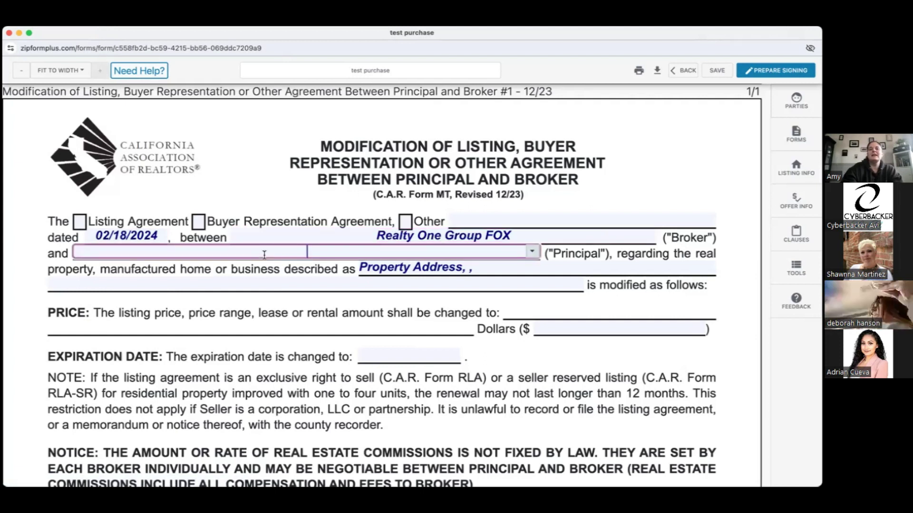
type("Seller or buyer names")
key("Tab")
left_click(385, 289)
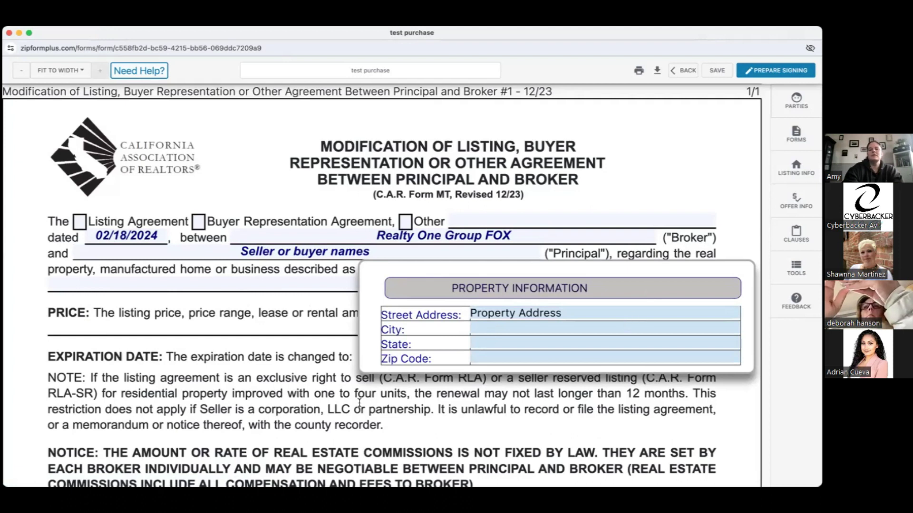
left_click(297, 233)
scroll(297, 233, "down", 1)
double_click(297, 233)
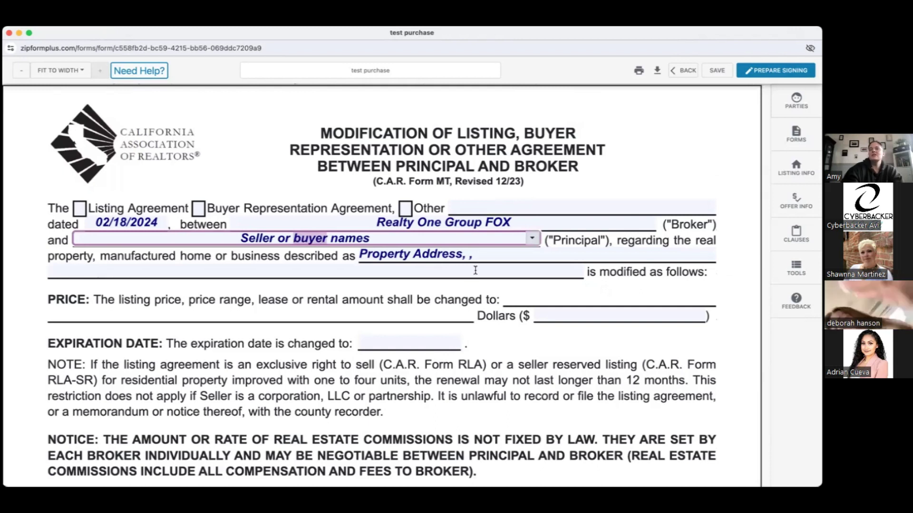
- Replace the street address in the property information with "No specific property identified"
left_click(440, 259)
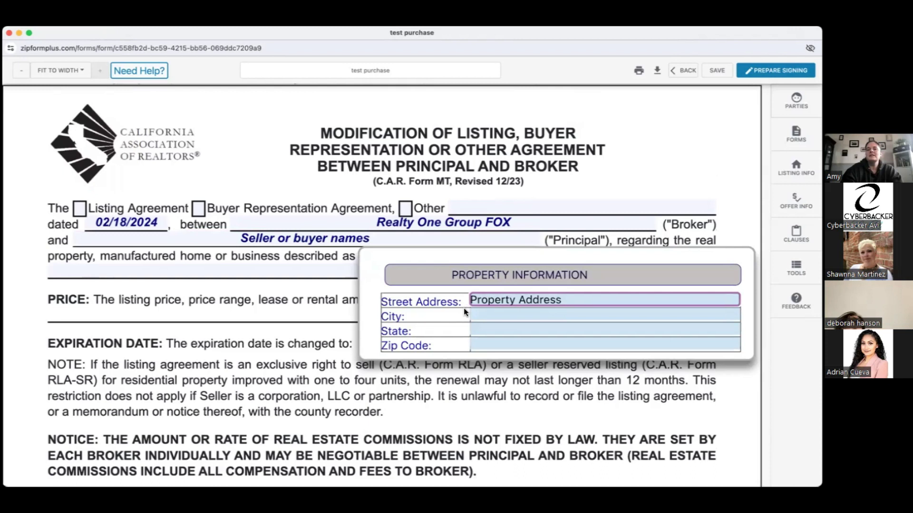
key("BackSpace")
key("BackSpace")
key("BackSpace")
key("BackSpace")
key("BackSpace")
key("BackSpace")
key("BackSpace")
key("BackSpace")
key("BackSpace")
key("BackSpace")
key("BackSpace")
key("BackSpace")
key("BackSpace")
key("BackSpace")
key("BackSpace")
key("BackSpace")
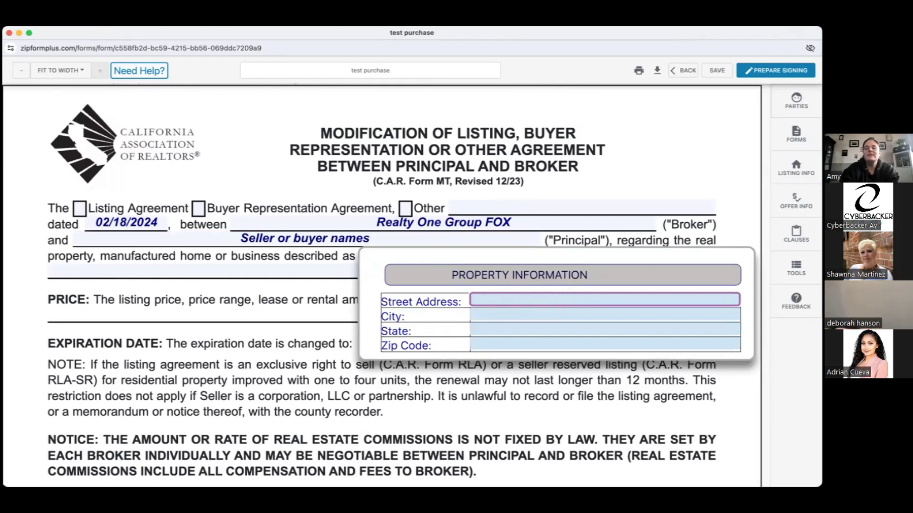
type("No specific prop")
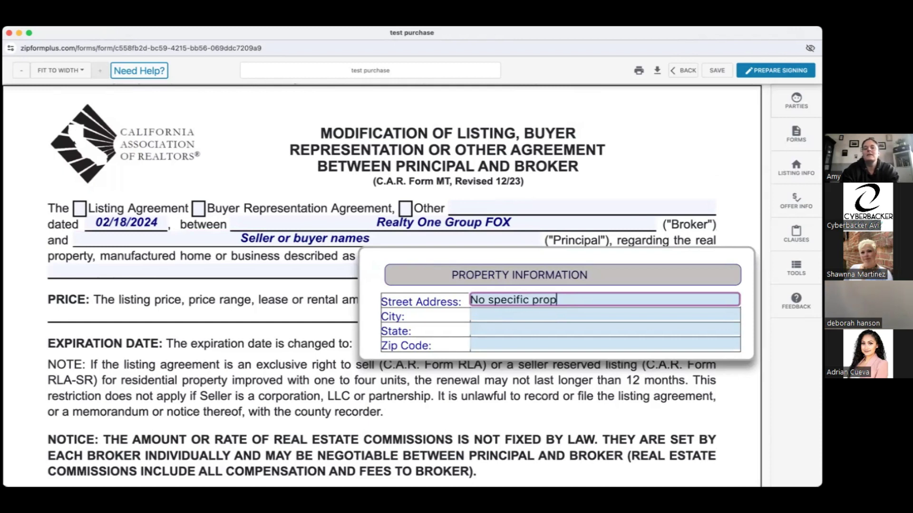
type("erty d")
key("BackSpace")
type("identified")
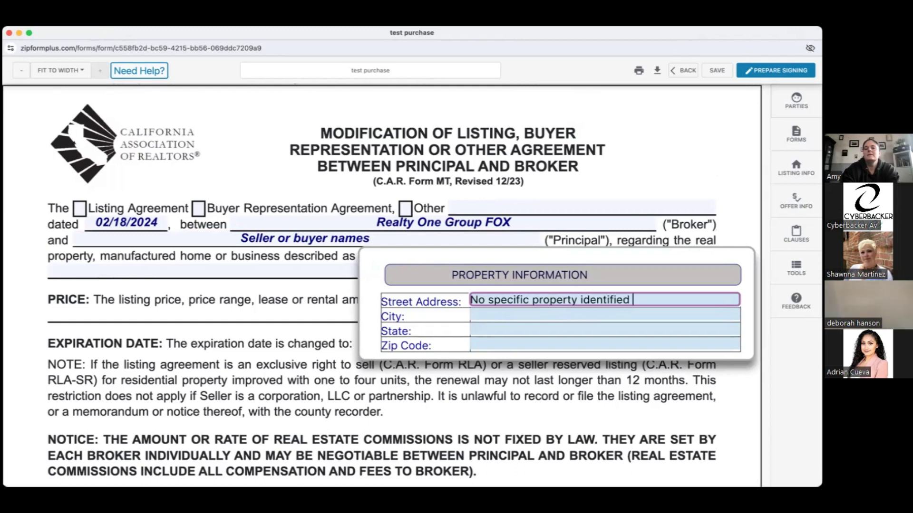
left_click(401, 386)
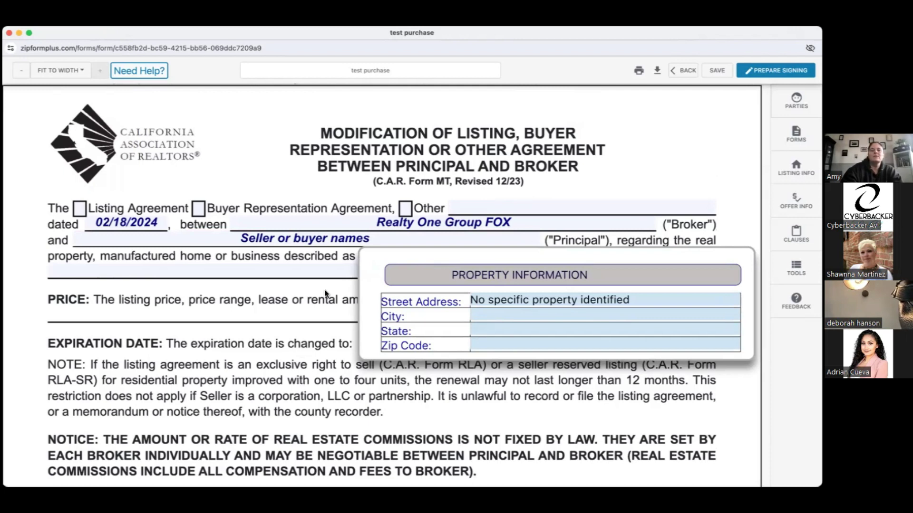
left_click(317, 310)
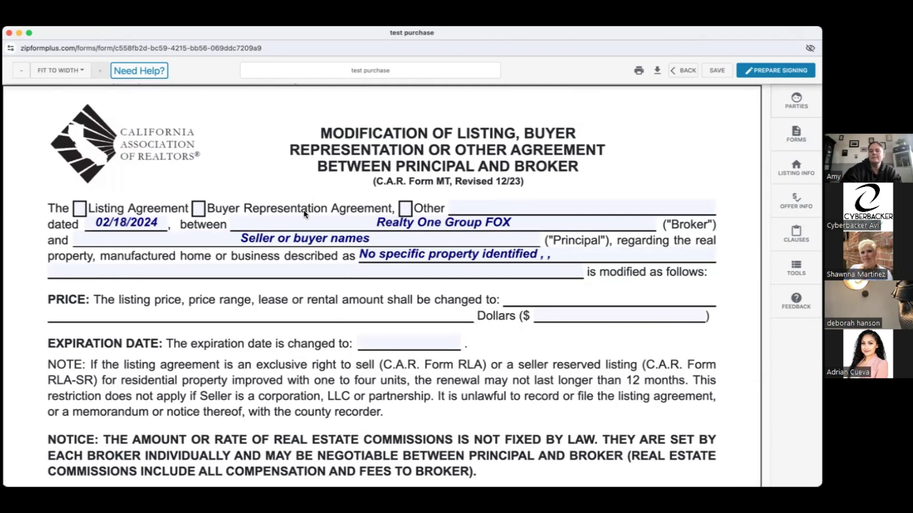
scroll(347, 312, "down", 3)
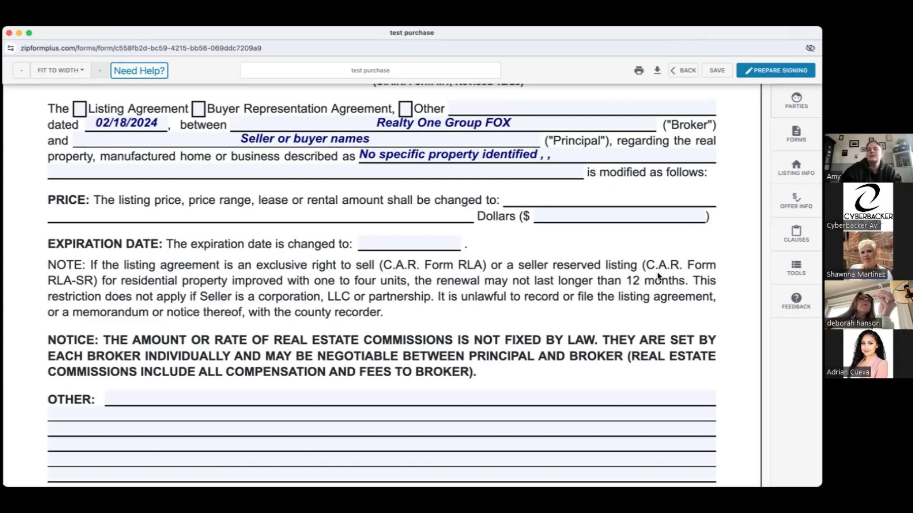
- Review the modification form's agreement type, price, expiration date, commission notice, other terms and signature sections
scroll(309, 358, "down", 2)
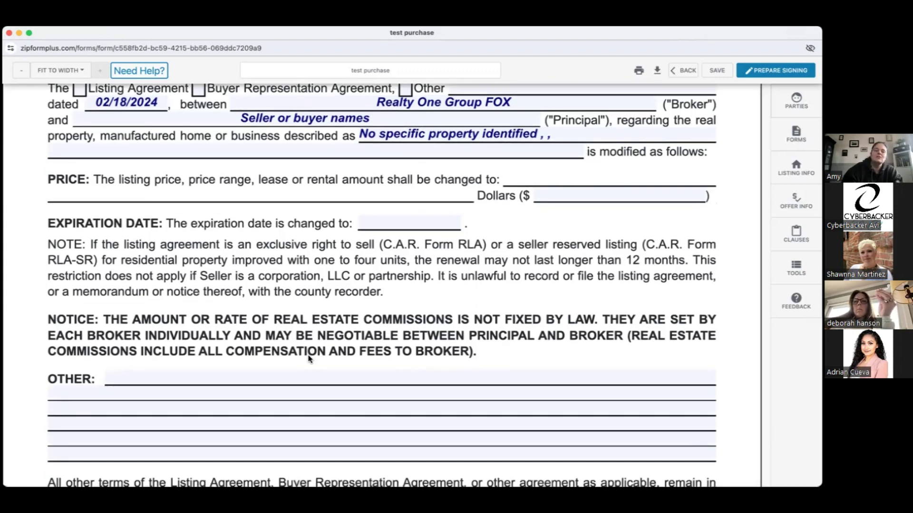
scroll(309, 358, "down", 2)
scroll(309, 355, "down", 4)
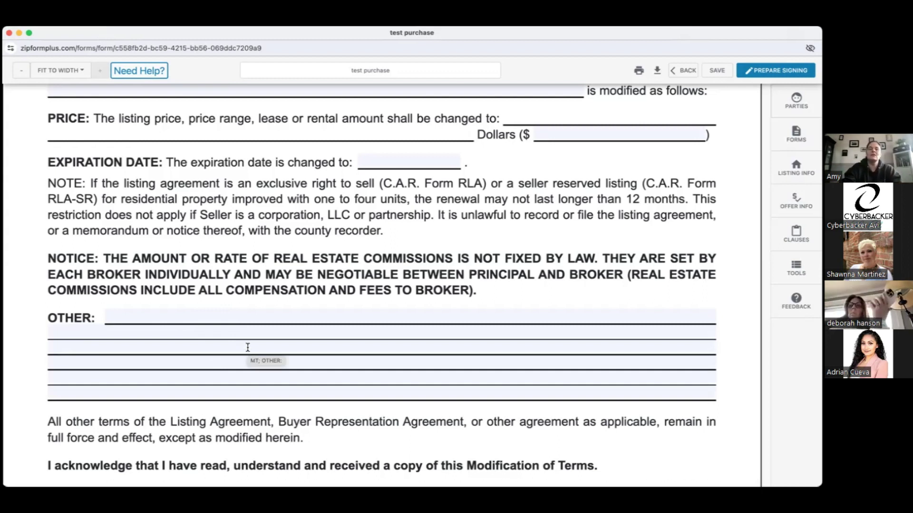
scroll(228, 360, "up", 1)
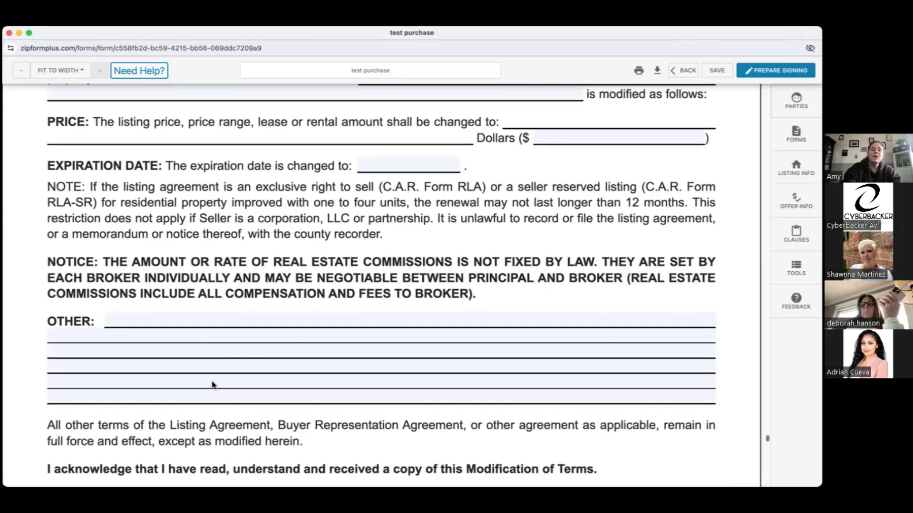
scroll(212, 382, "down", 1)
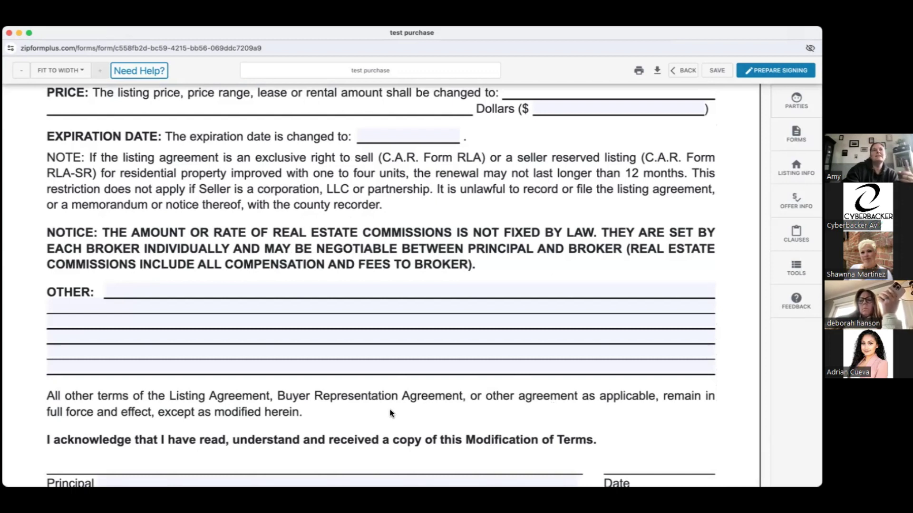
scroll(367, 407, "up", 1)
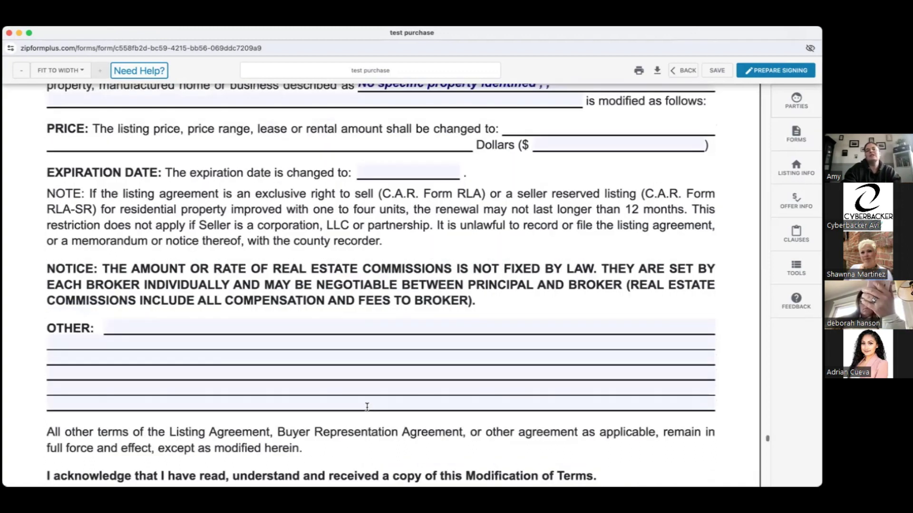
scroll(367, 407, "up", 6)
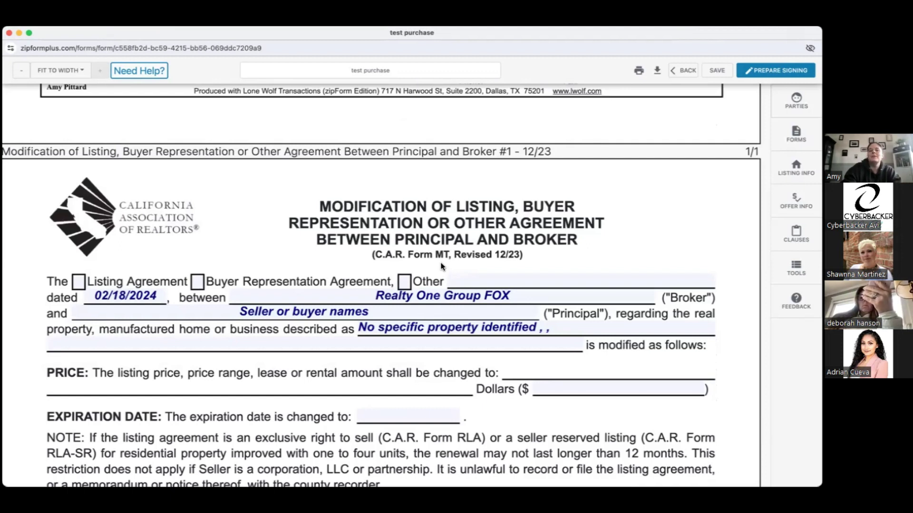
scroll(441, 266, "down", 1)
scroll(441, 266, "down", 10)
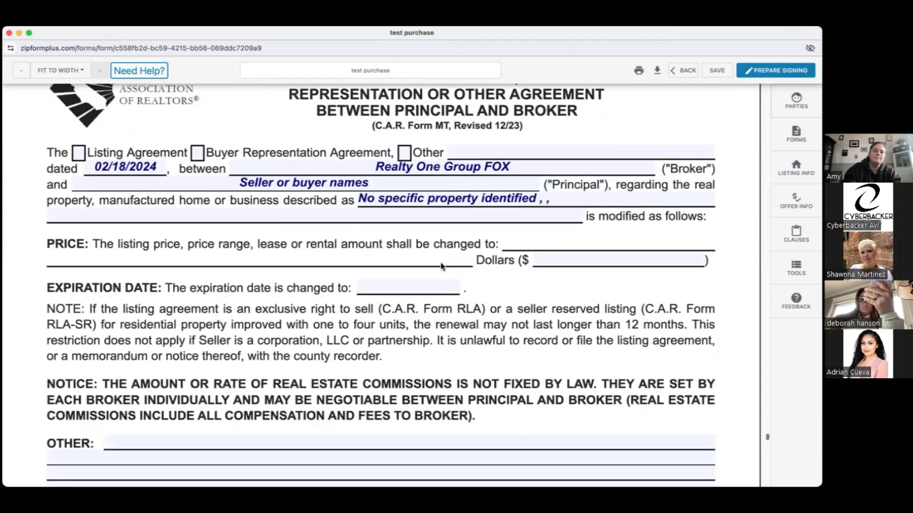
scroll(442, 267, "down", 5)
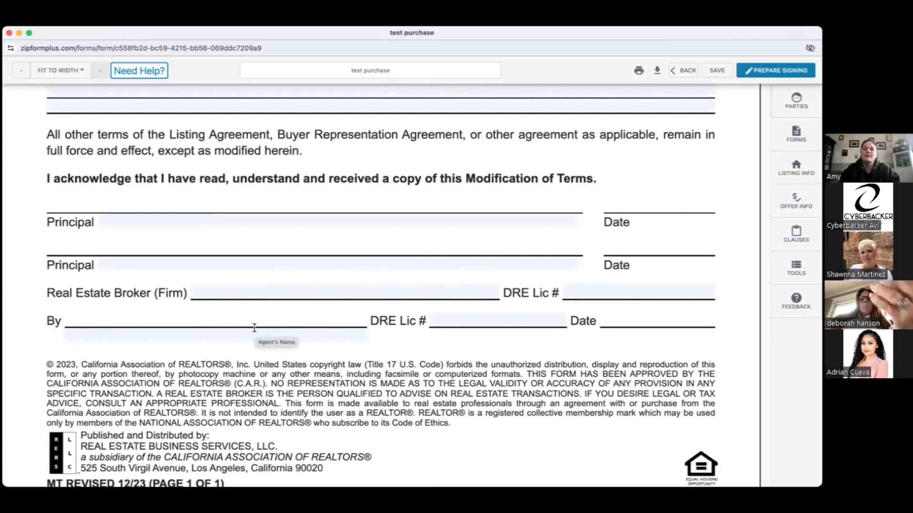
scroll(254, 328, "down", 3)
scroll(255, 330, "up", 8)
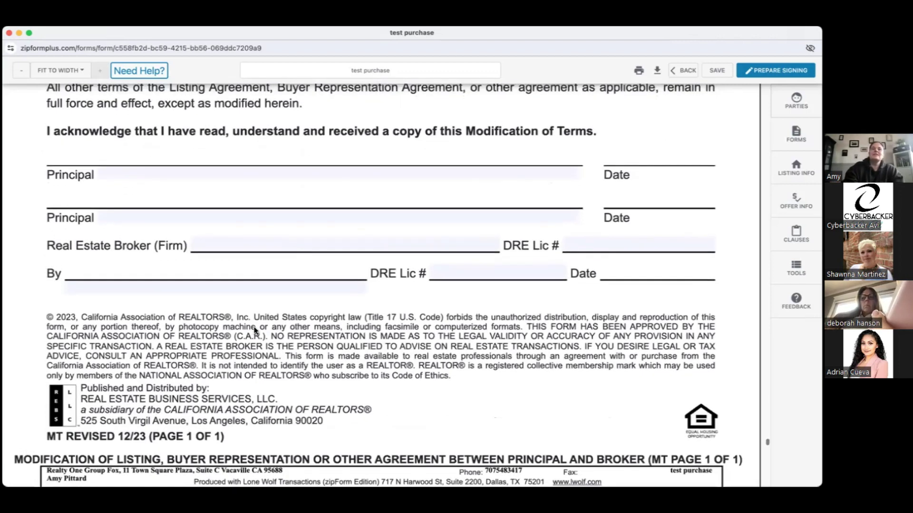
scroll(254, 331, "up", 9)
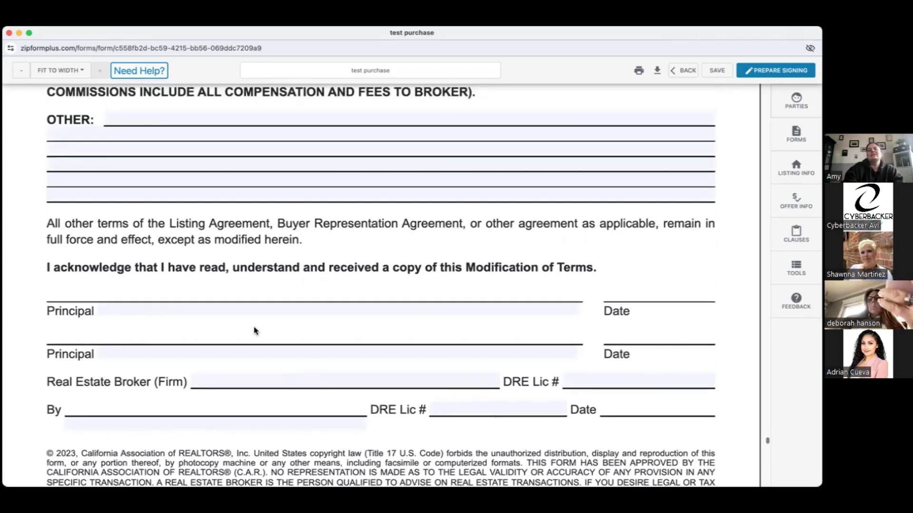
scroll(254, 331, "up", 12)
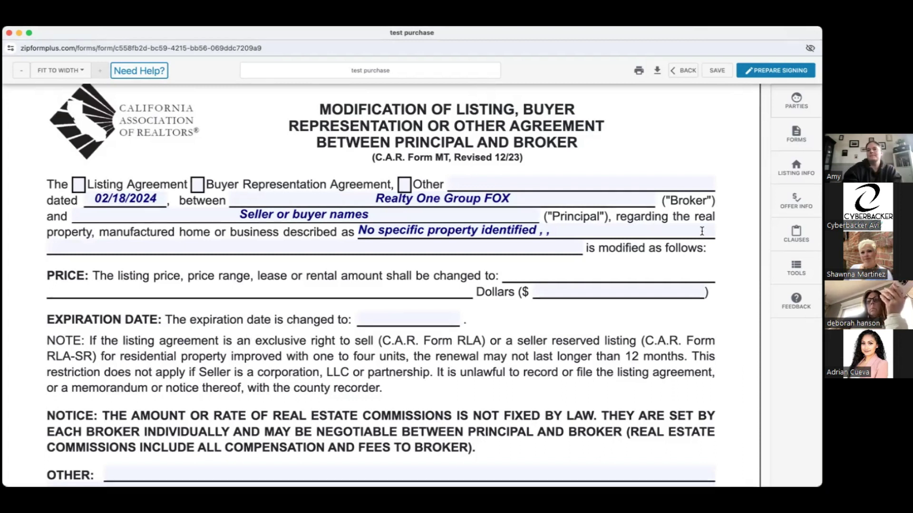
- Look through the forms in the transaction's workspace list and hide the list again
left_click(796, 134)
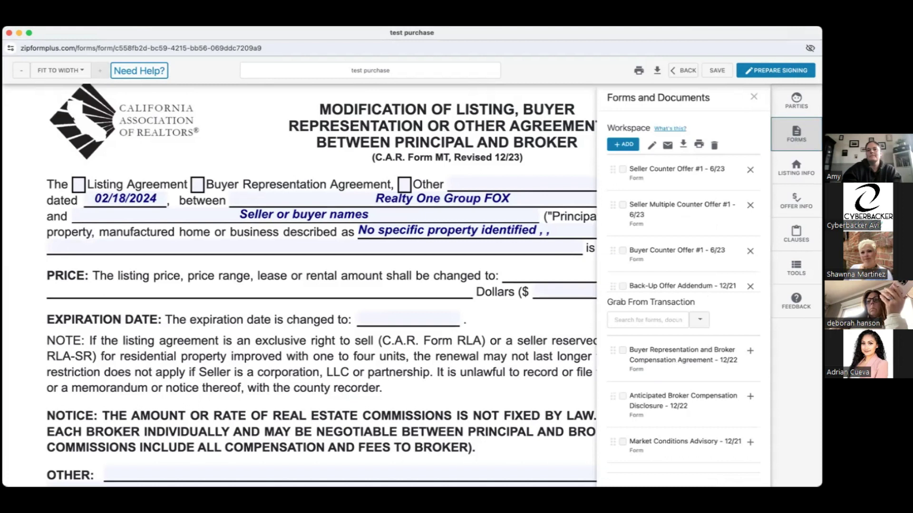
scroll(711, 244, "down", 4)
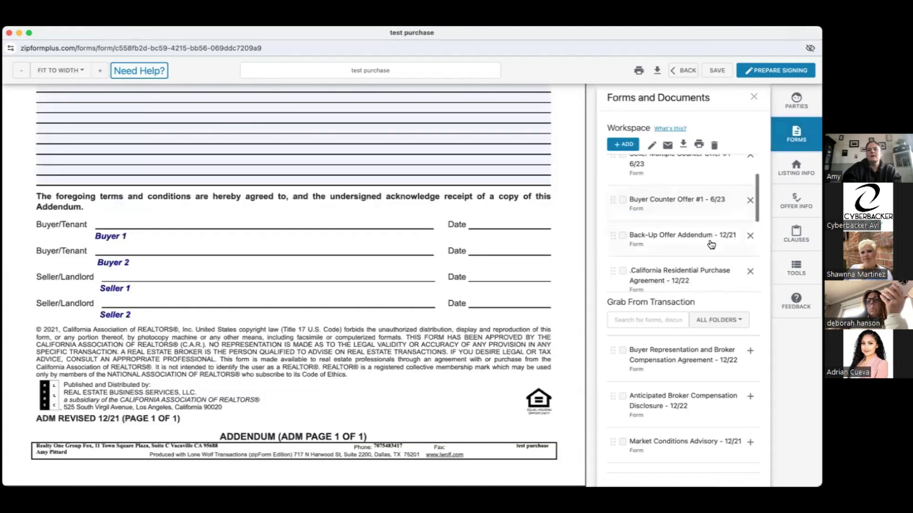
scroll(712, 244, "down", 2)
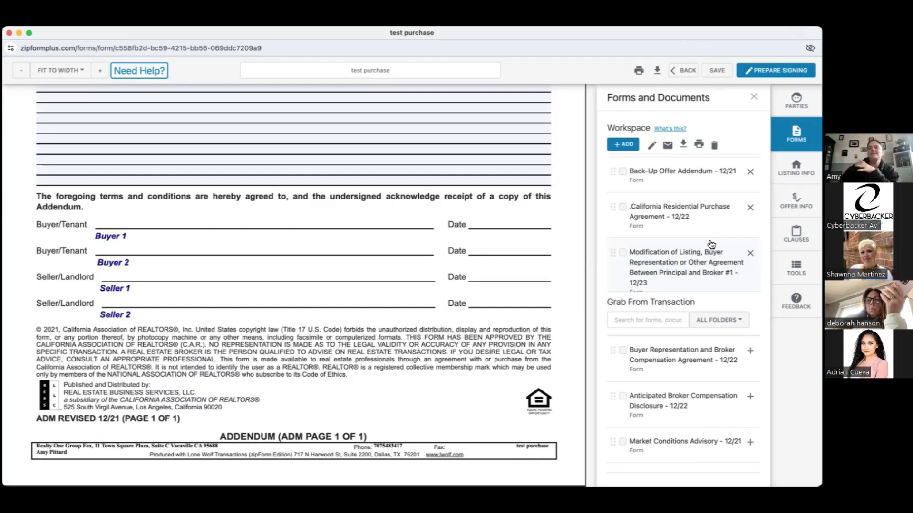
left_click(795, 135)
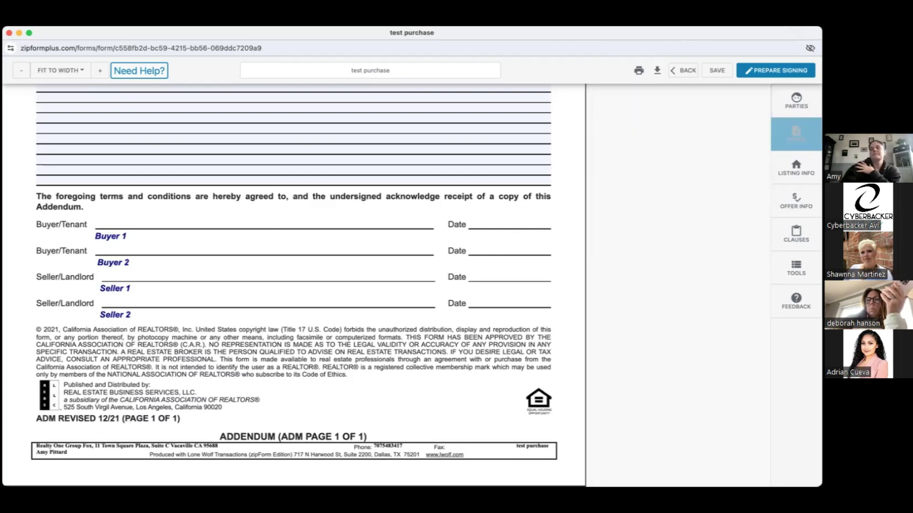